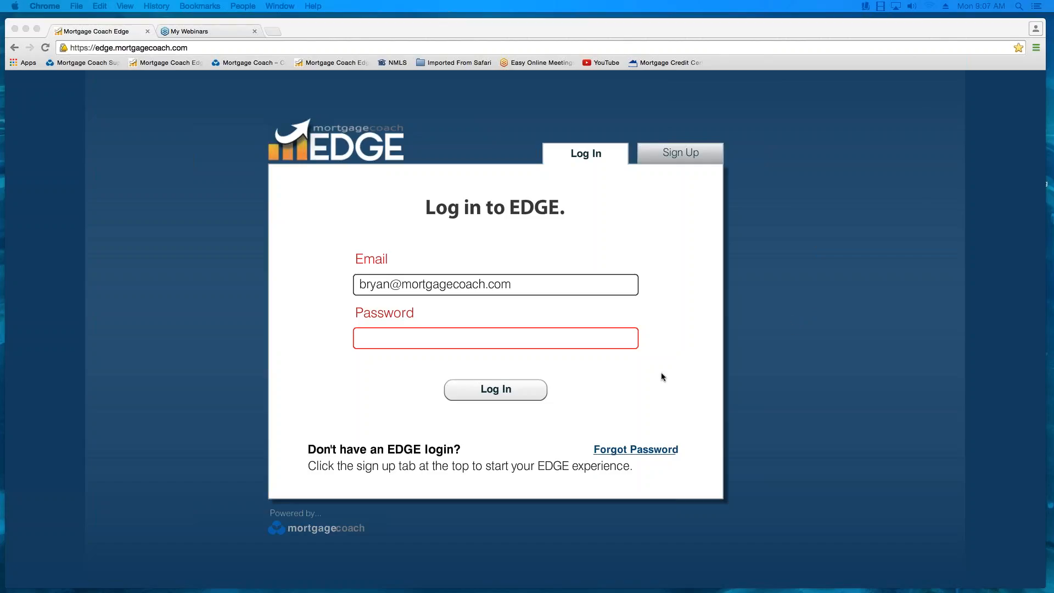
- Enter the account password and log in to EDGE
left_click(388, 340)
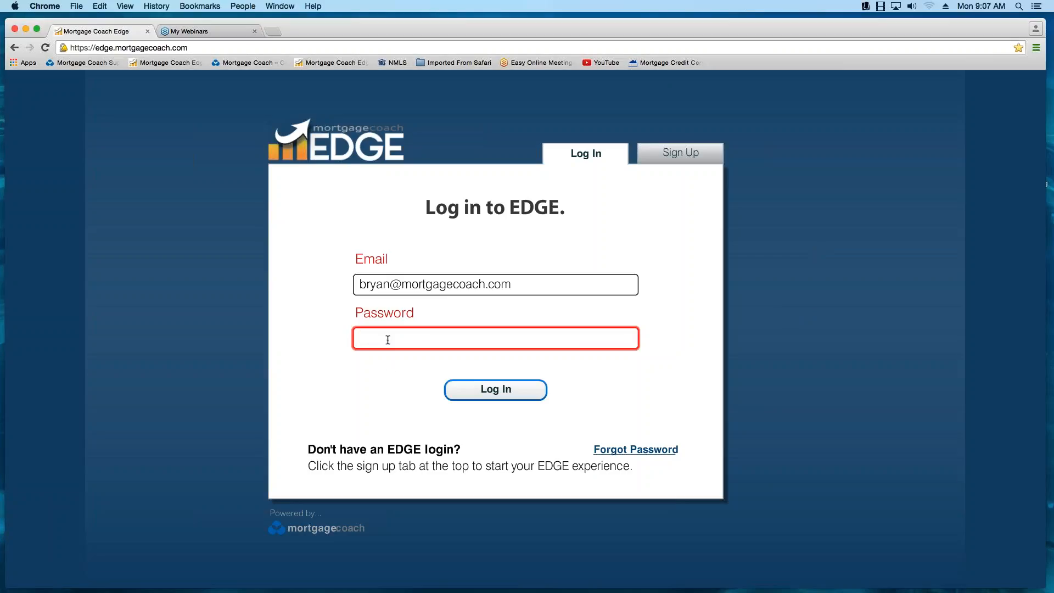
type("********")
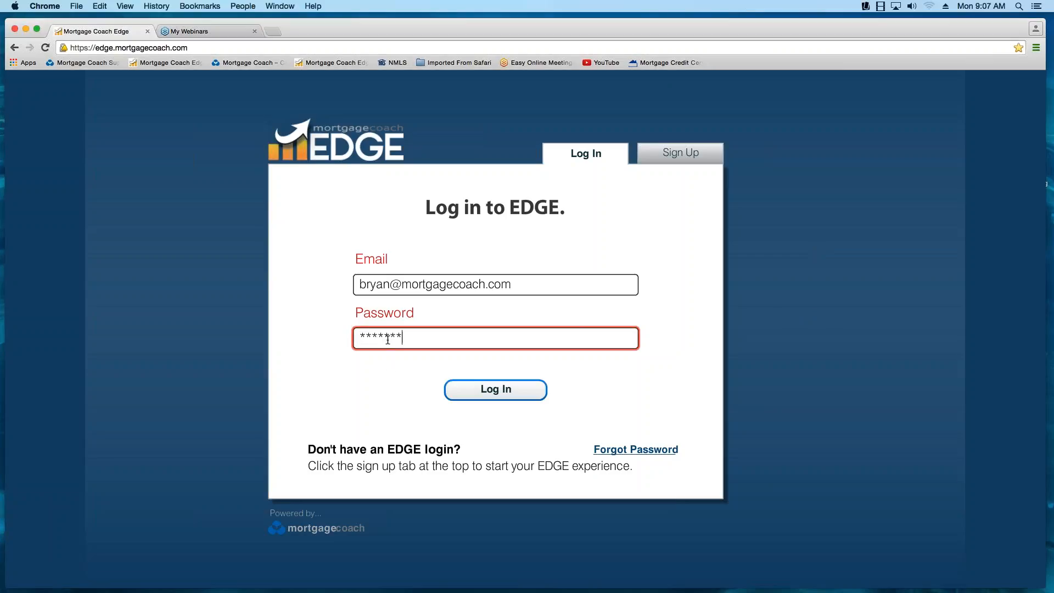
type("****")
left_click(501, 390)
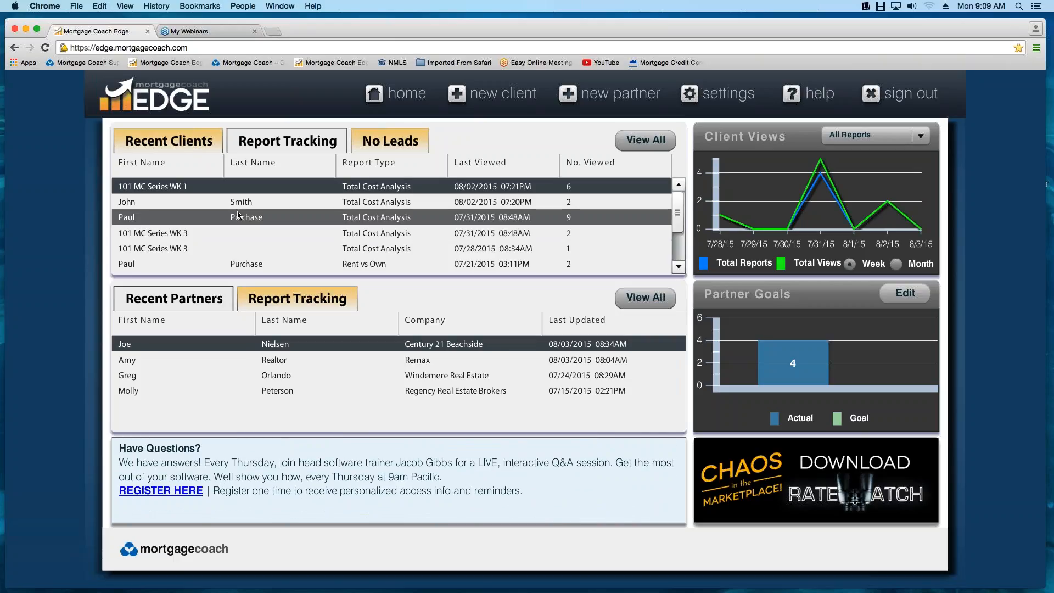
- Search all clients without criteria, collapse the 101 MC Series WK 1 folder and expand an individual client's folder
left_click(645, 142)
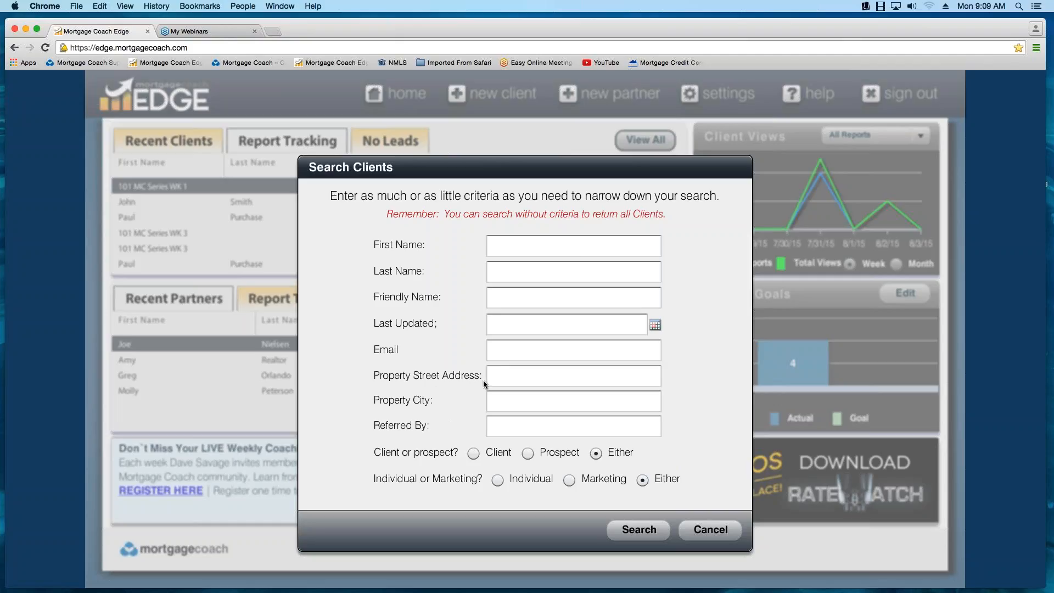
left_click(633, 531)
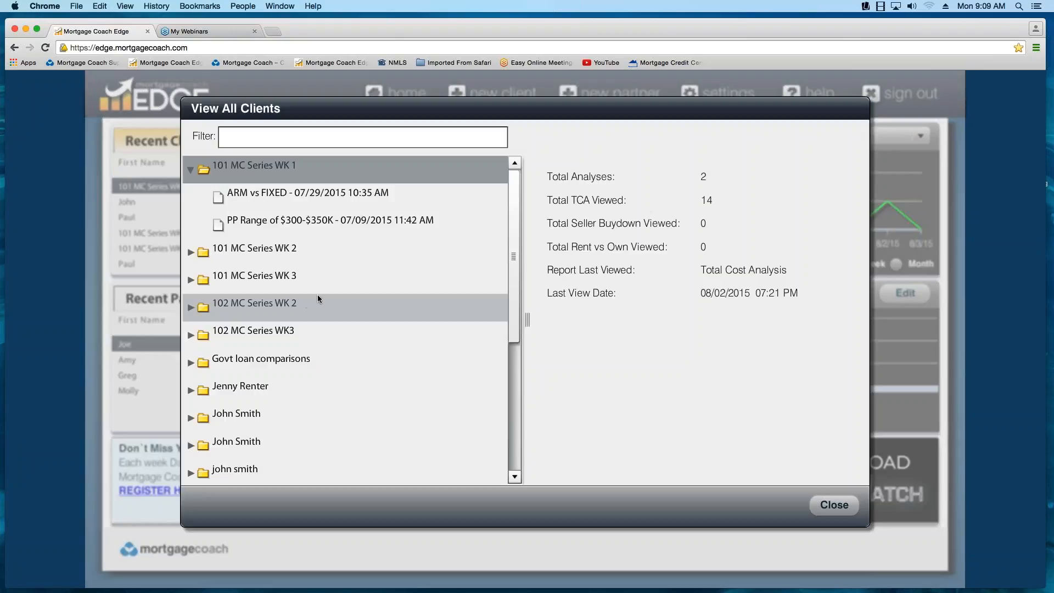
left_click(191, 174)
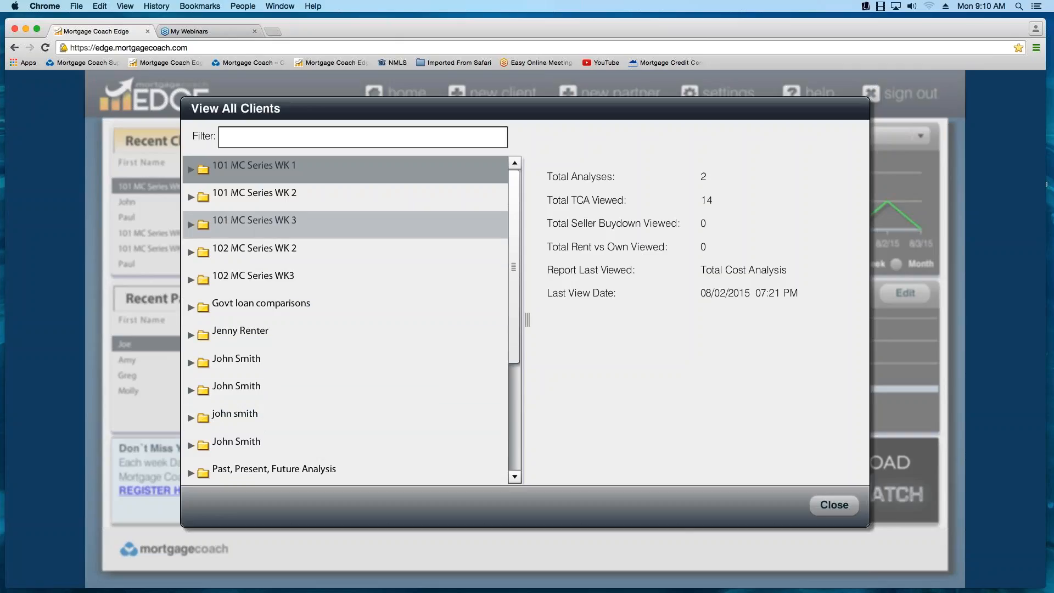
left_click(244, 181)
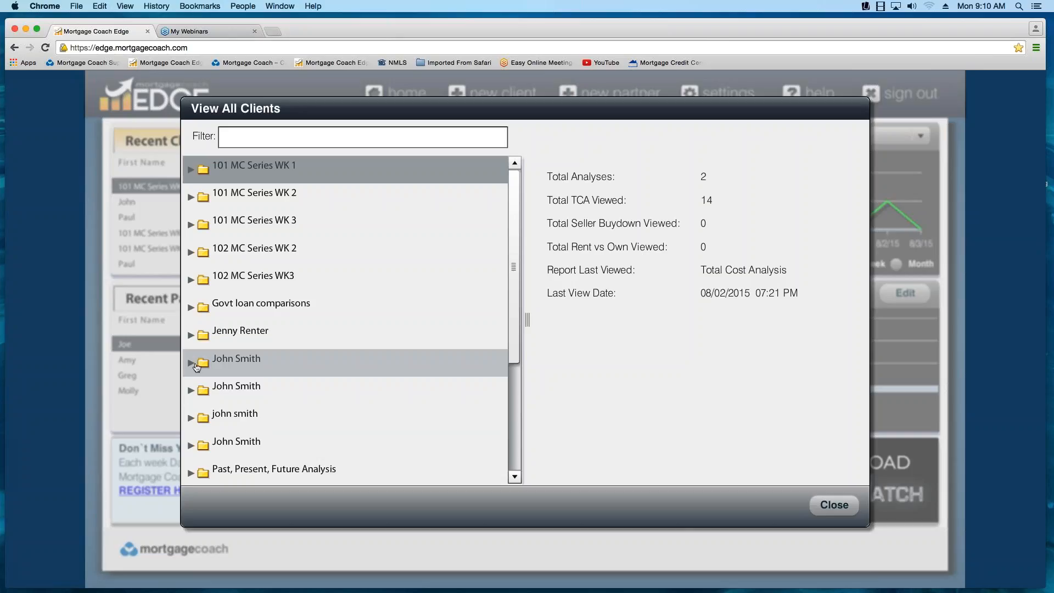
left_click(193, 364)
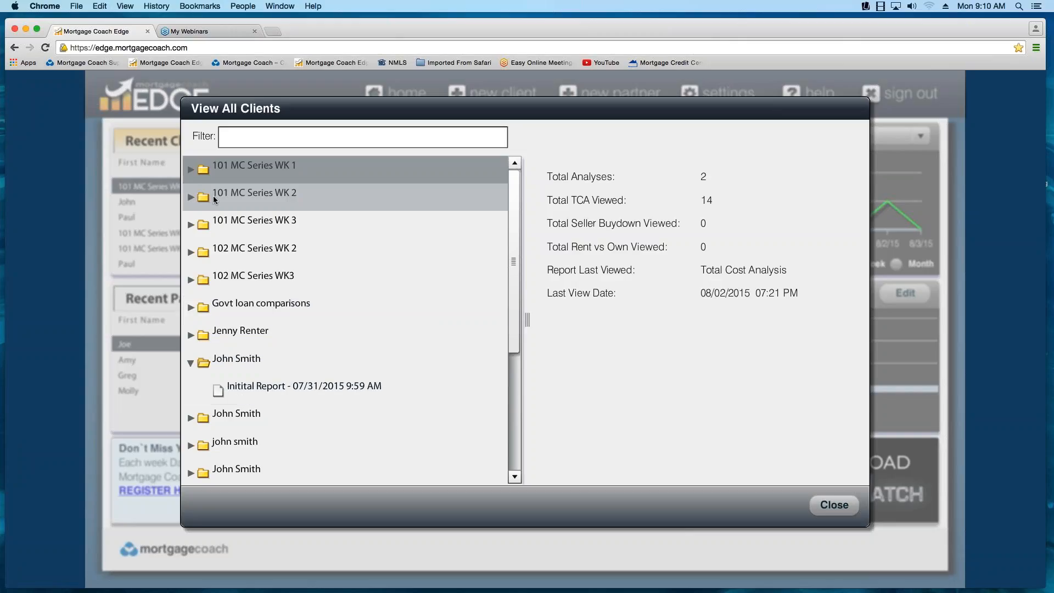
- Examine the saved analyses in the 101 MC Series WK 1 and WK 2 folders, then close the client list
left_click(193, 172)
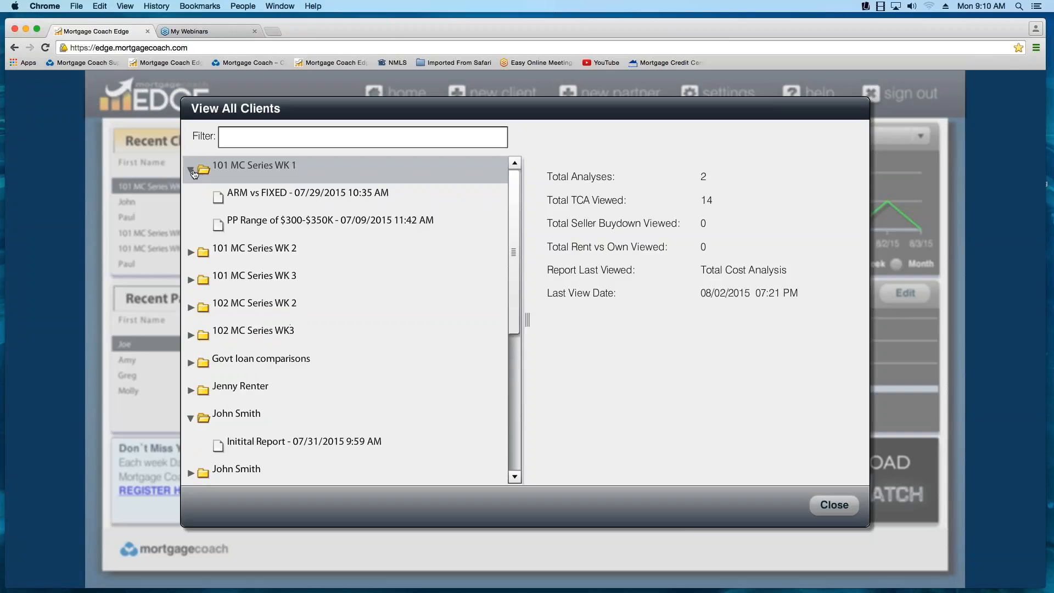
left_click(193, 172)
left_click(190, 202)
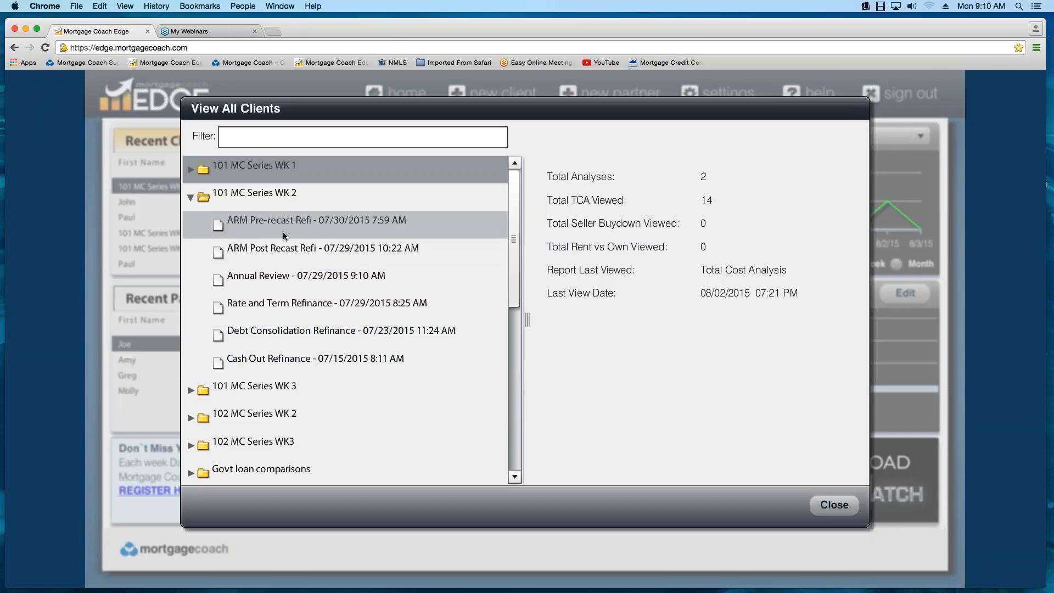
left_click(191, 198)
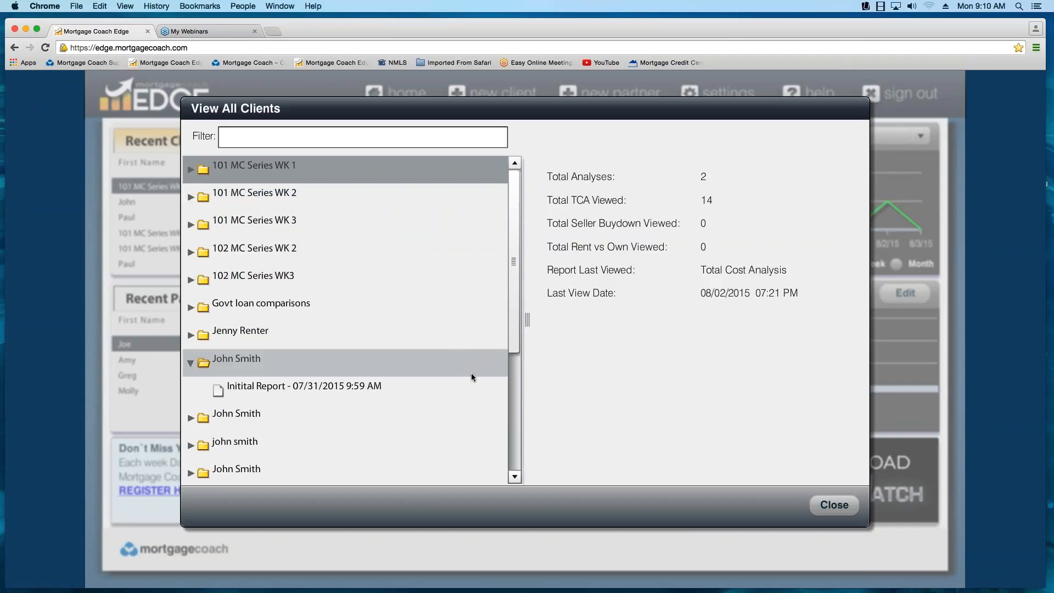
mouse_move(516, 324)
left_mouse_down()
mouse_move(516, 437)
mouse_move(521, 306)
left_mouse_up()
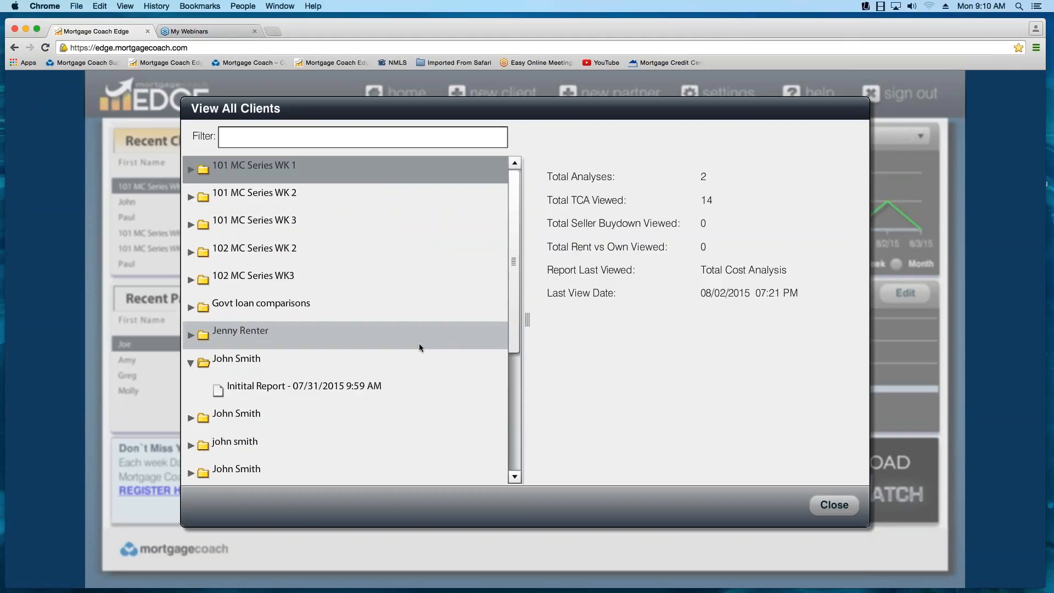
left_click(835, 506)
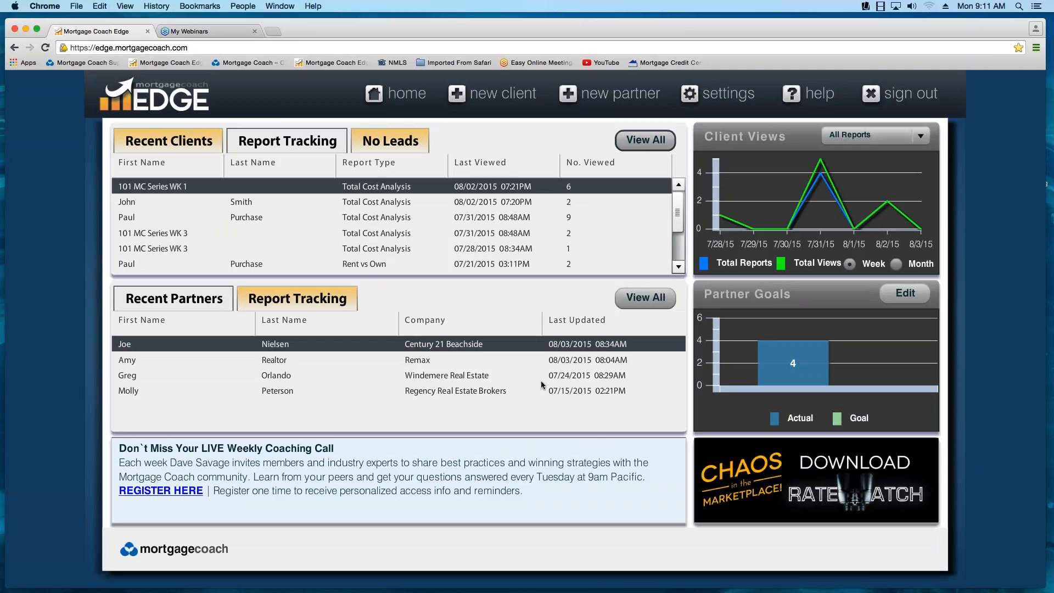
- Start a new individual client record and enter the client's first and last name
left_click(494, 99)
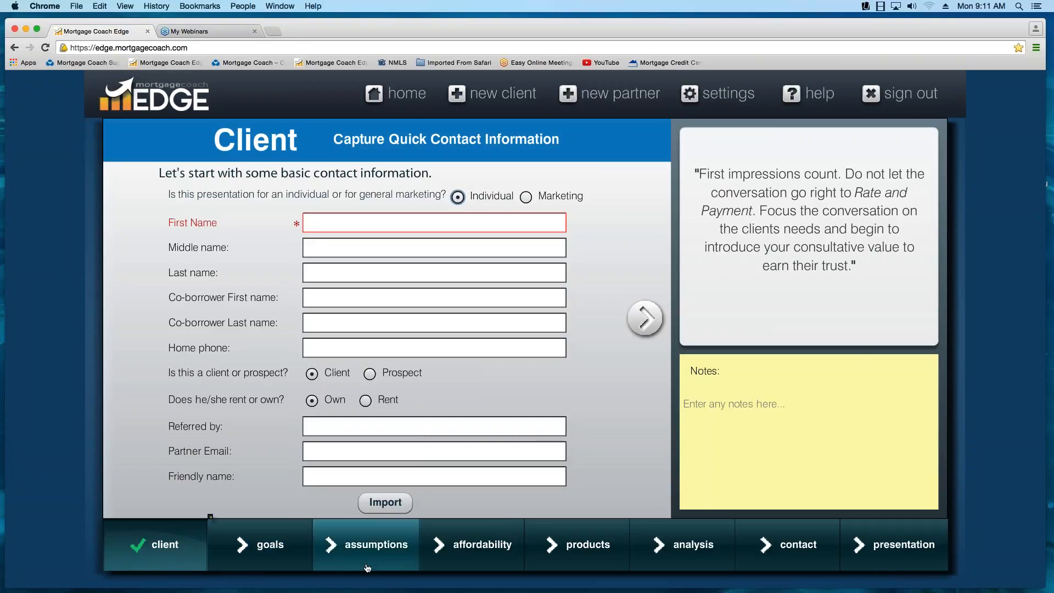
mouse_move(518, 559)
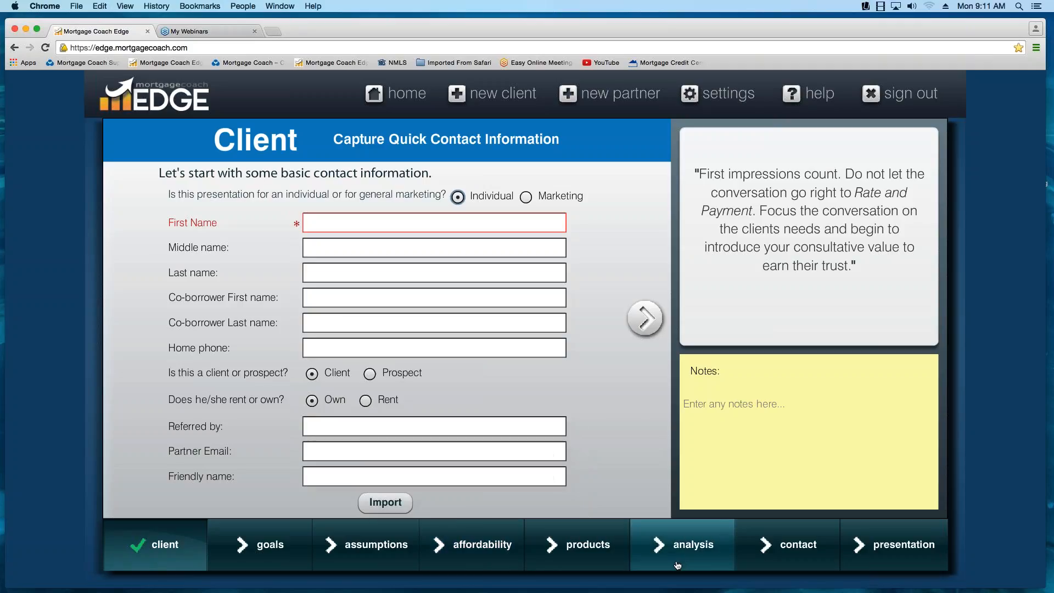
mouse_move(901, 560)
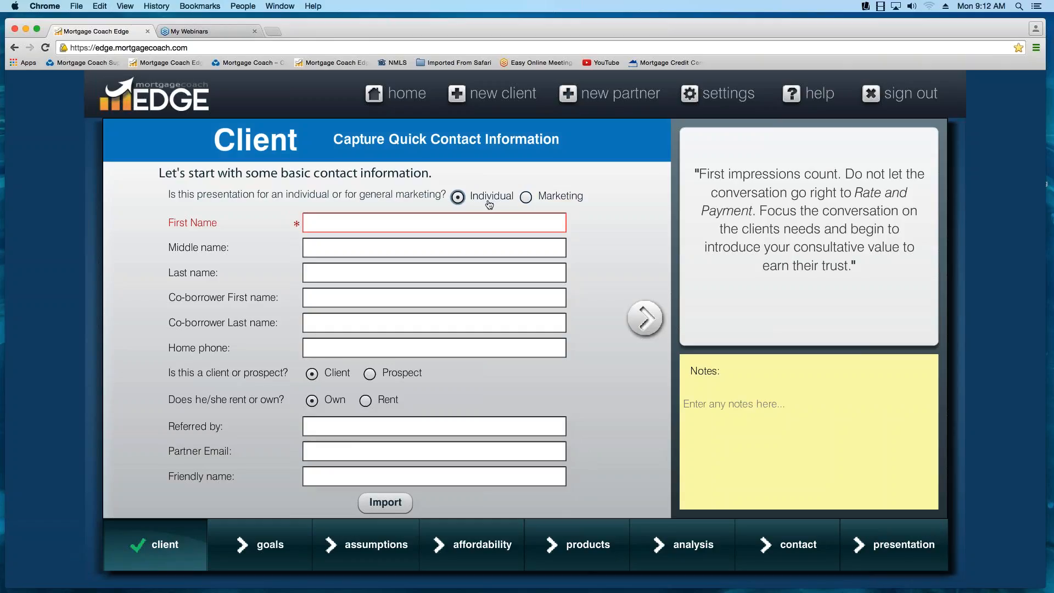
left_click(329, 222)
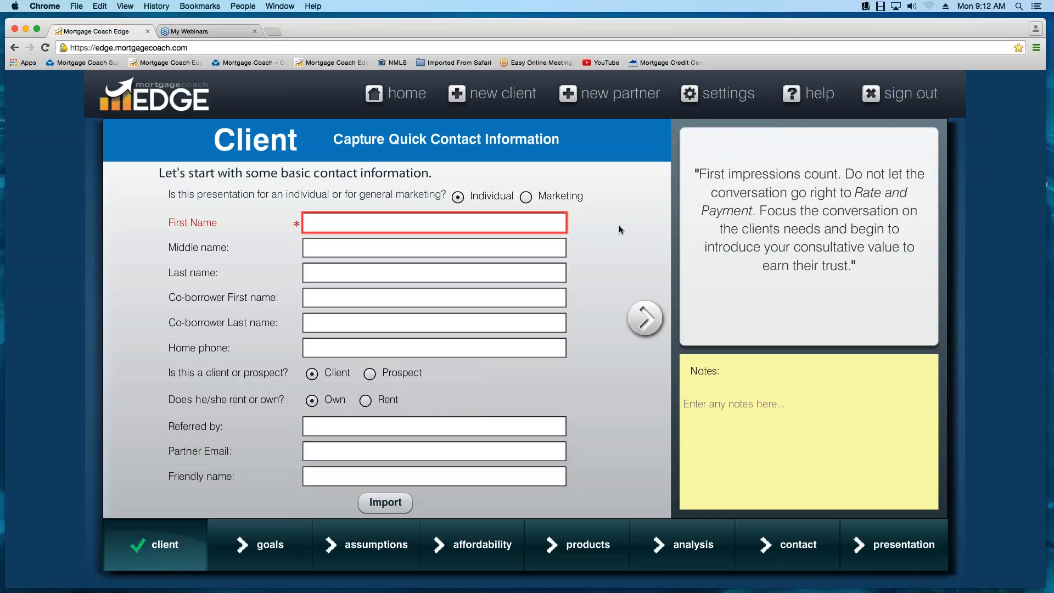
key("Tab")
key("Tab")
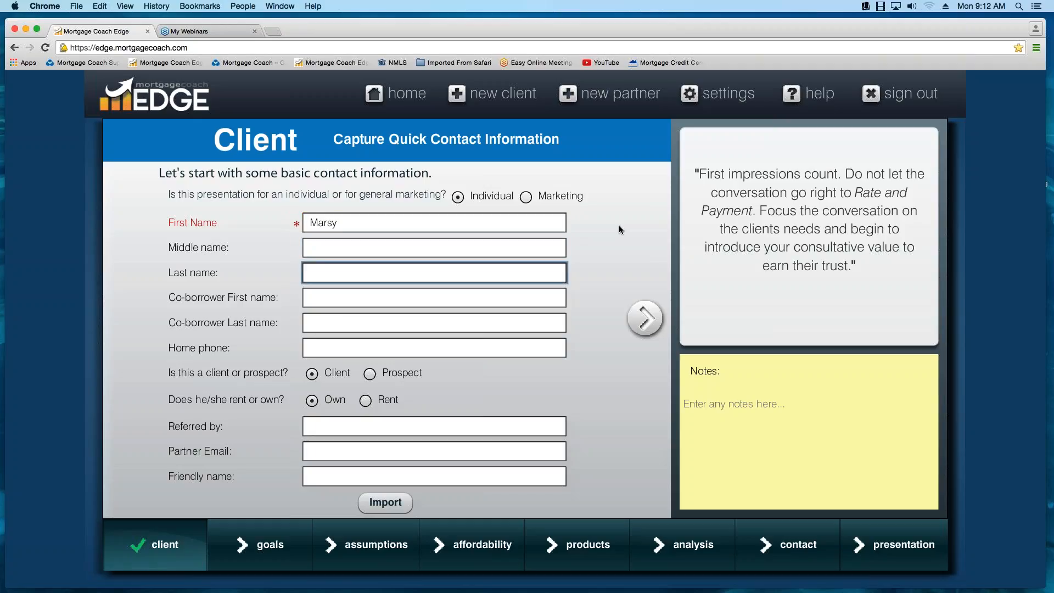
- Set the friendly name of the client's presentation to "Initial Presentation"
left_click(328, 480)
type("Init")
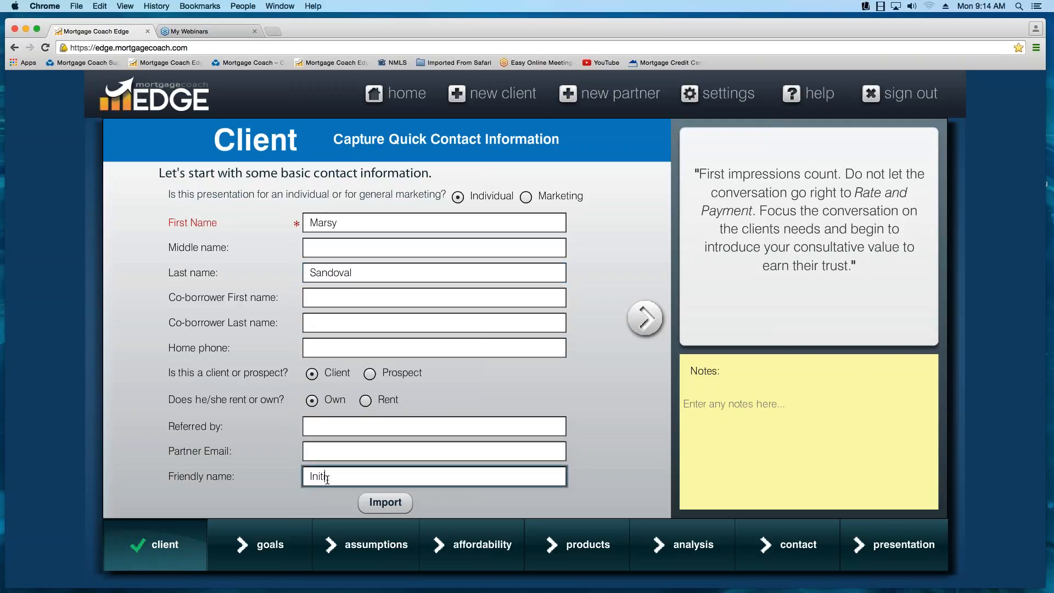
type("ial Presentation")
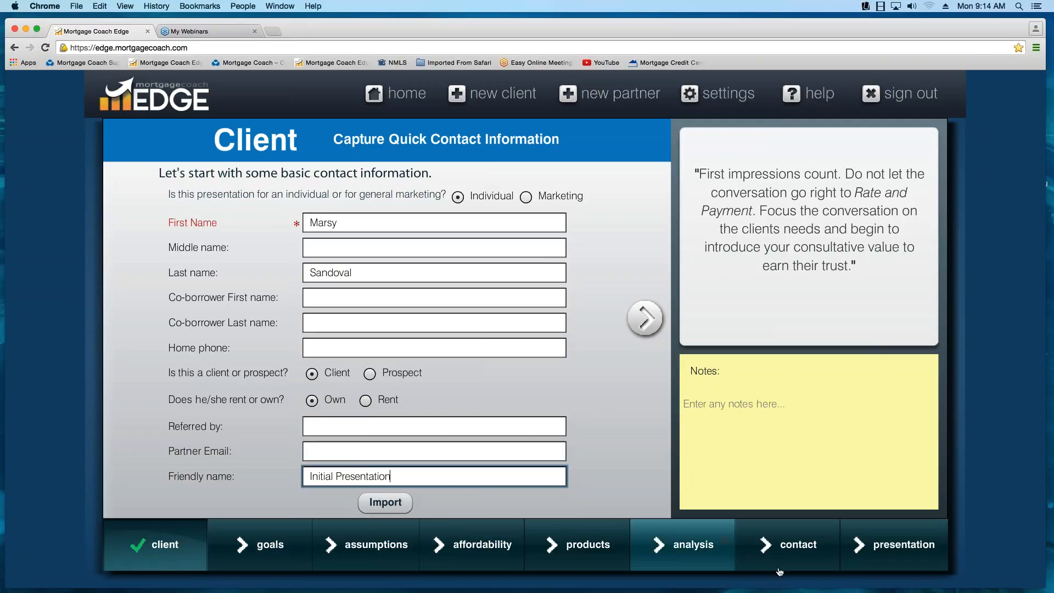
- Mark "Purchase a new home" as the client's goal and continue to the Assumptions stage
left_click(646, 326)
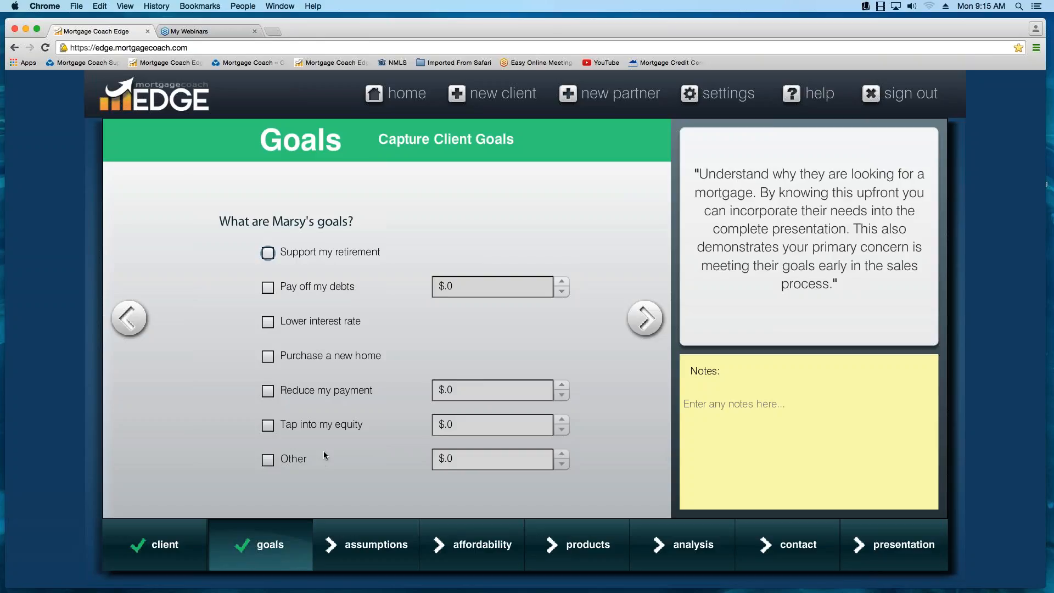
left_click(268, 359)
left_click(650, 325)
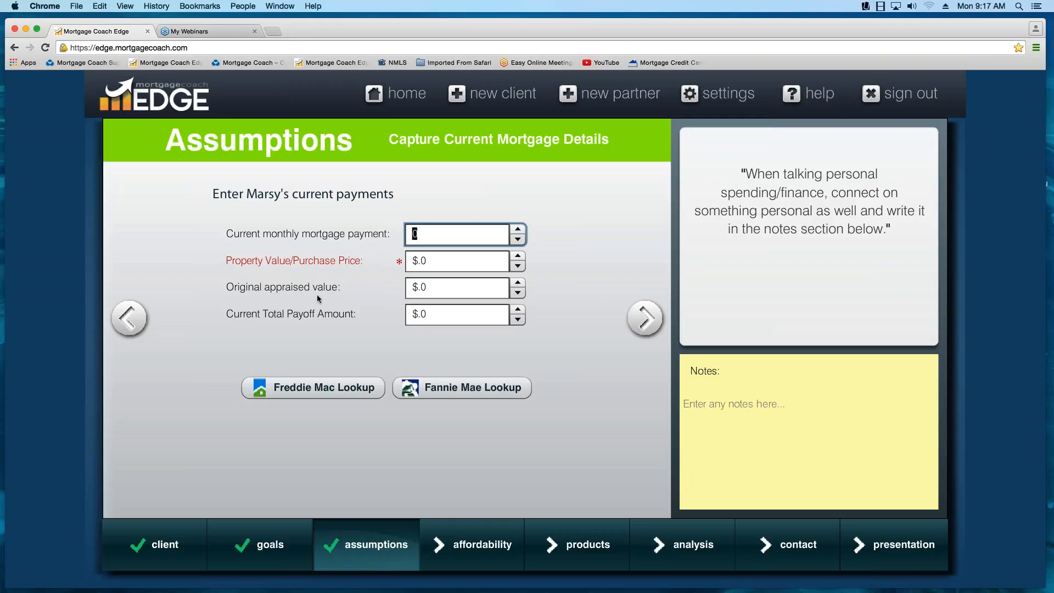
- Set the property value/purchase price to $350,000 and continue to the Affordability stage
left_click(413, 262)
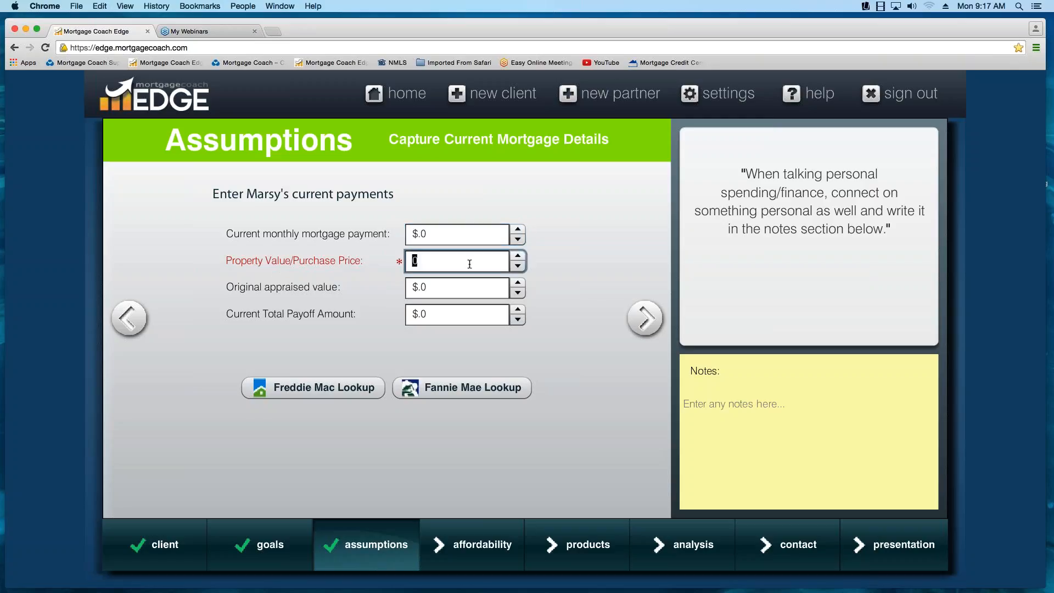
type("350000")
left_click(654, 323)
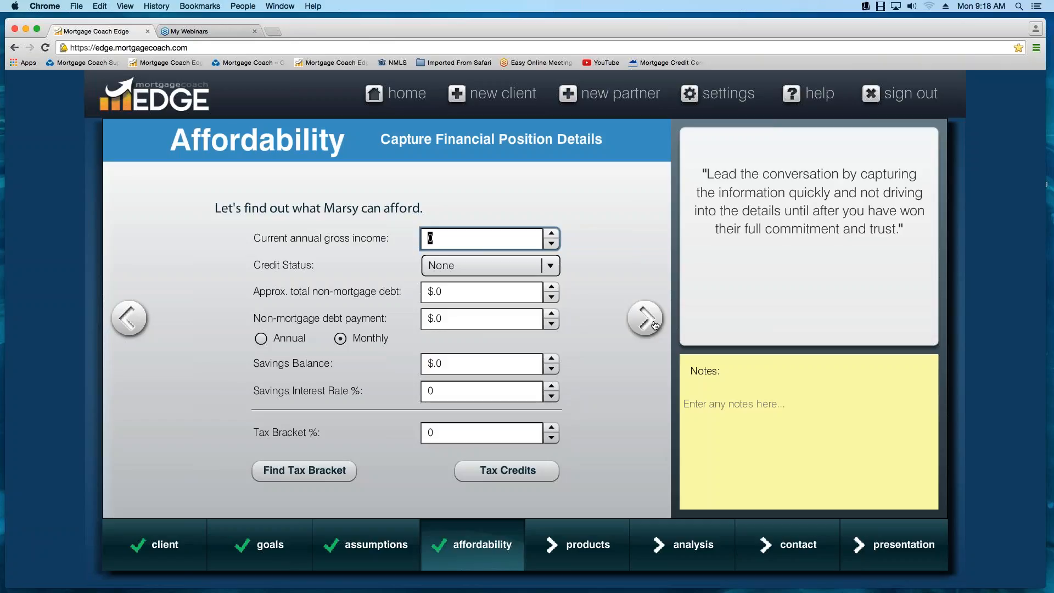
- Set the current annual gross income to $75,000 and the credit status to Excellent
type("75000")
left_click(552, 267)
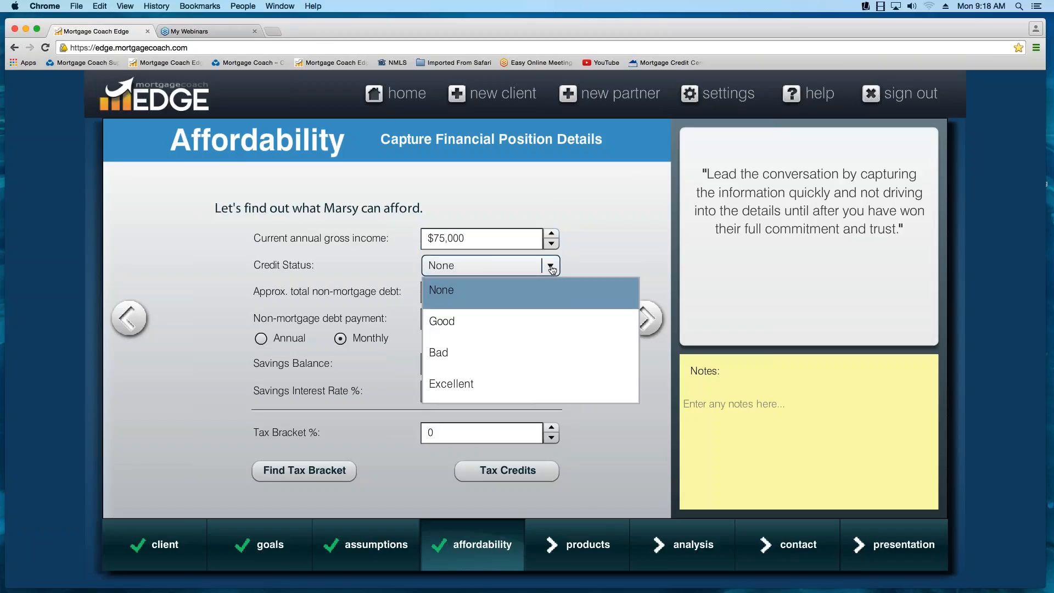
left_click(496, 383)
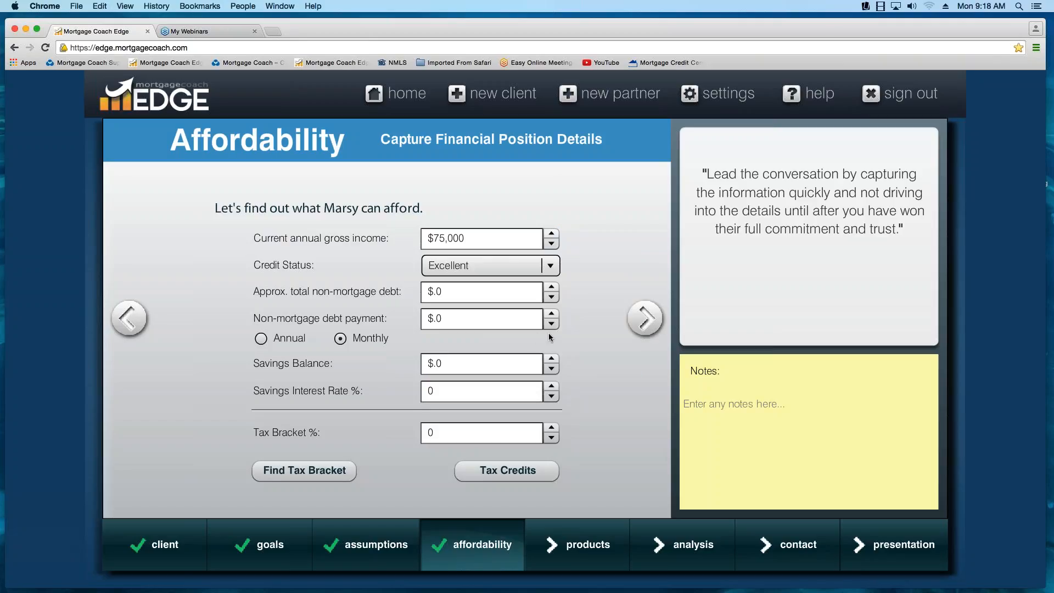
- Set the total non-mortgage debt to $5,000 and the monthly non-mortgage debt payment to $400
left_click(449, 291)
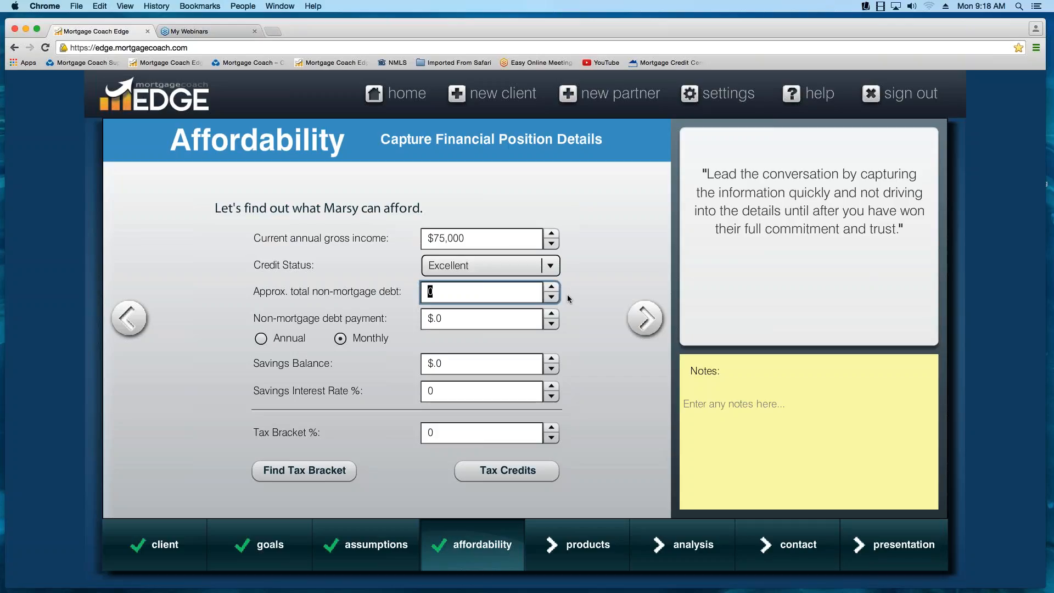
type("5000")
key("Tab")
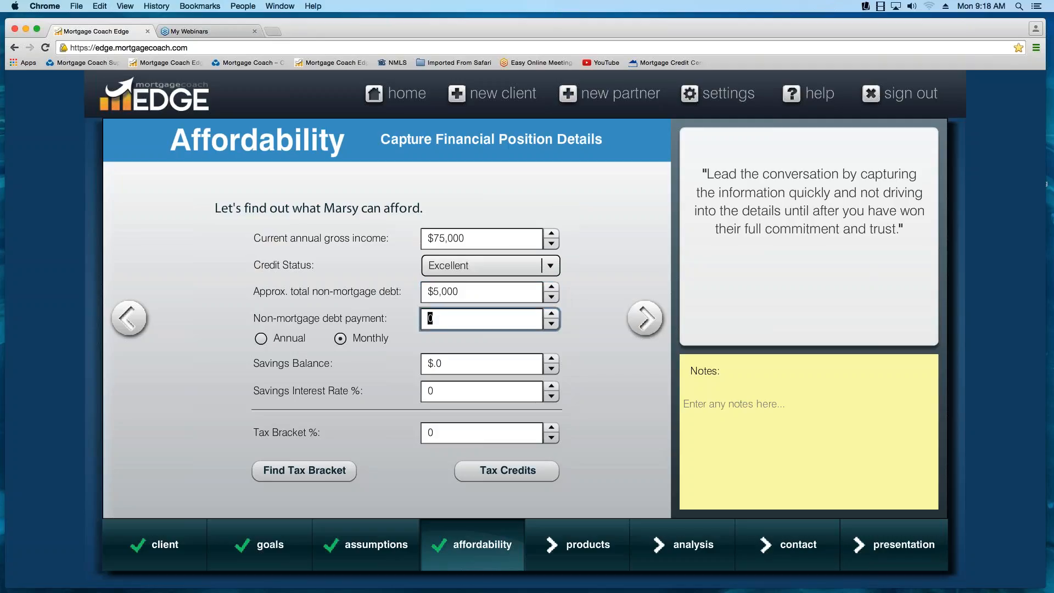
type("400")
- Set the savings balance to $50,000 and the savings interest rate to 0.5%
left_click(464, 363)
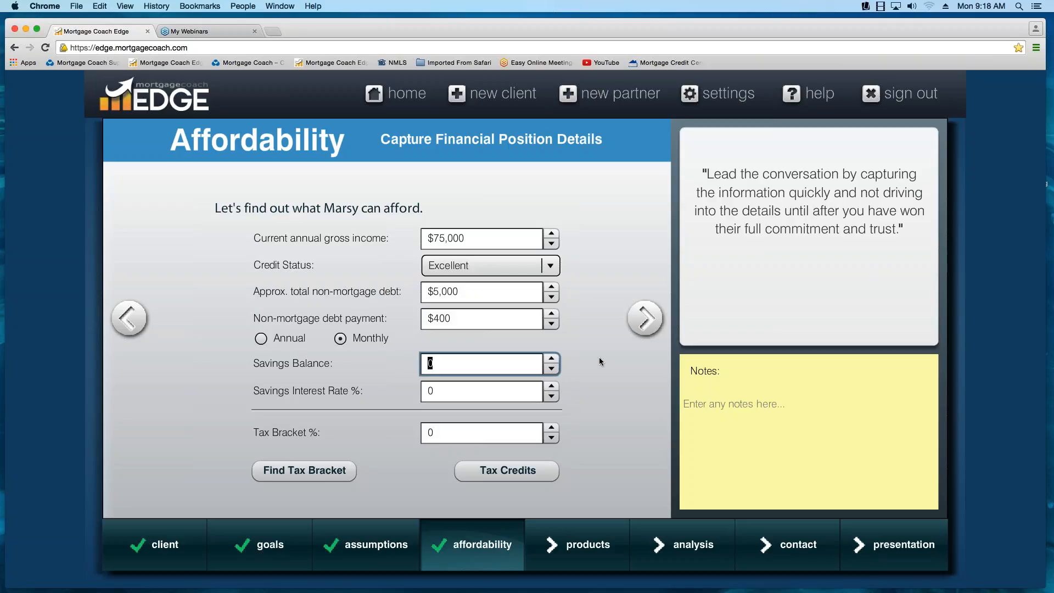
type("50000")
key("Tab")
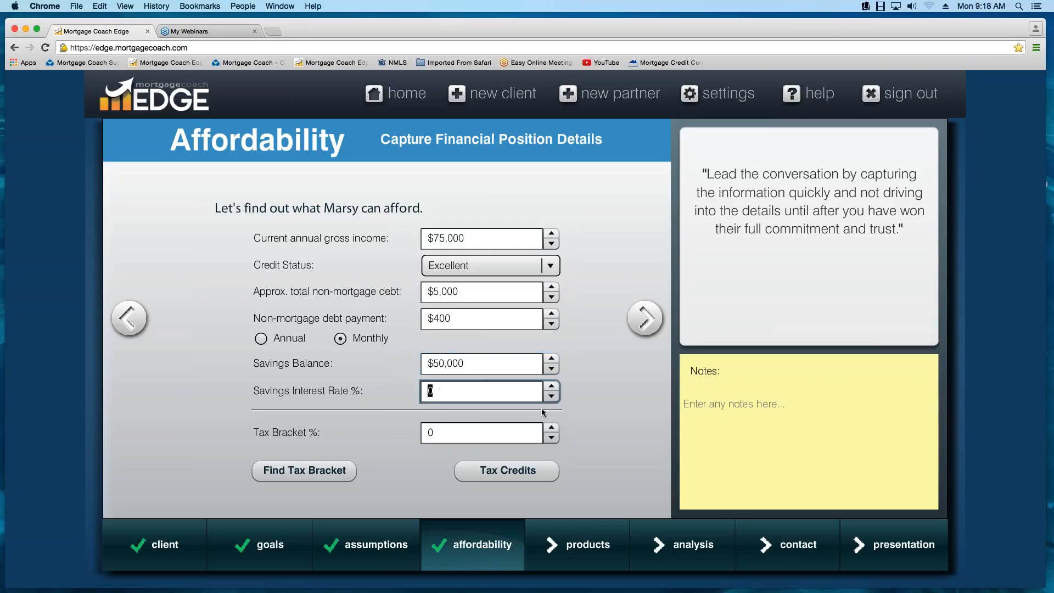
type(".5")
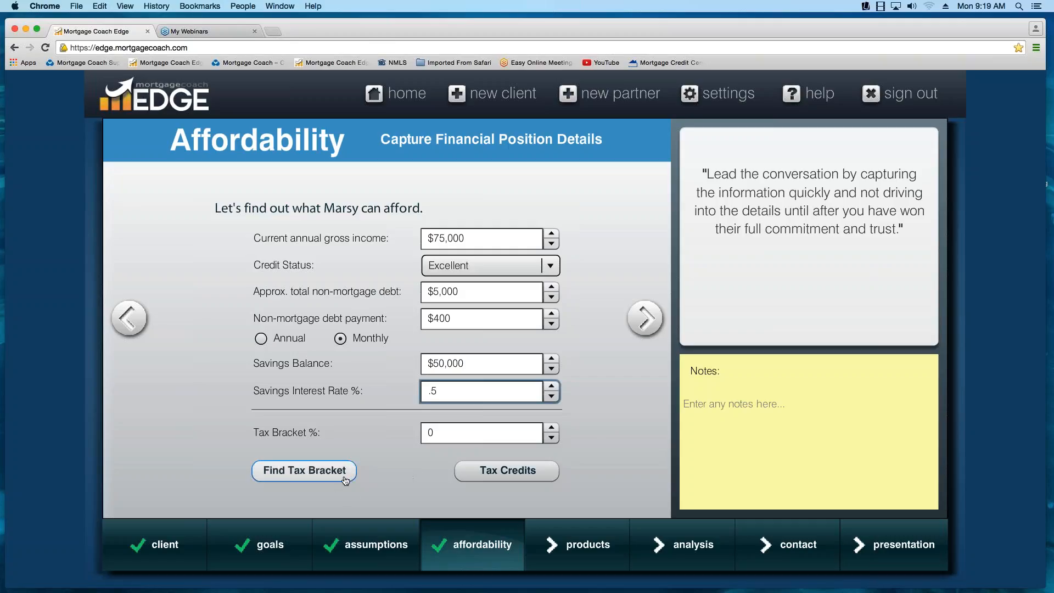
- Look up the federal tax brackets, close the reference page and set the client's tax bracket to 25%
left_click(311, 475)
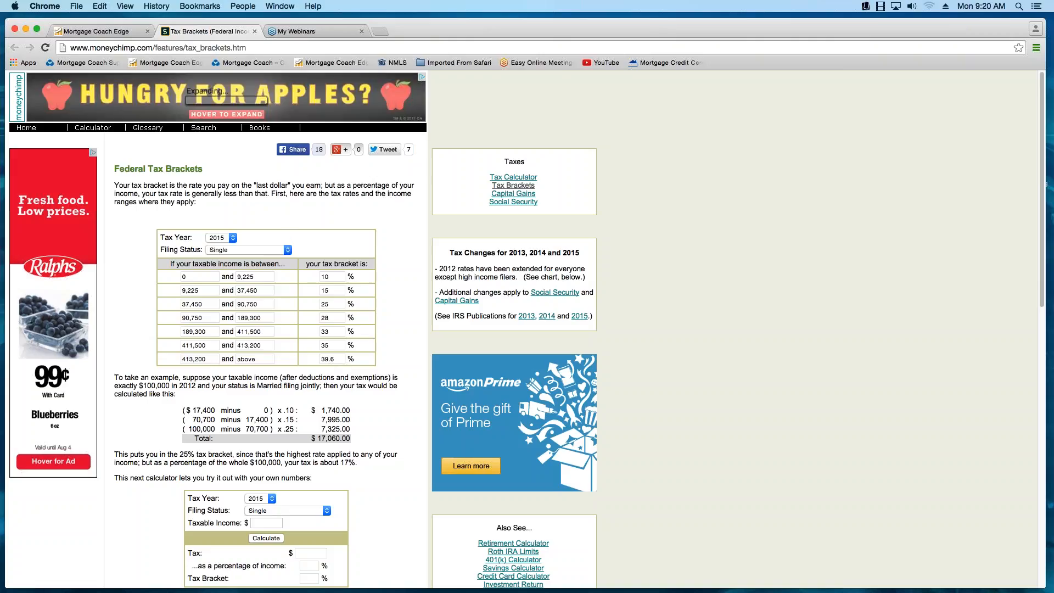
left_click(256, 33)
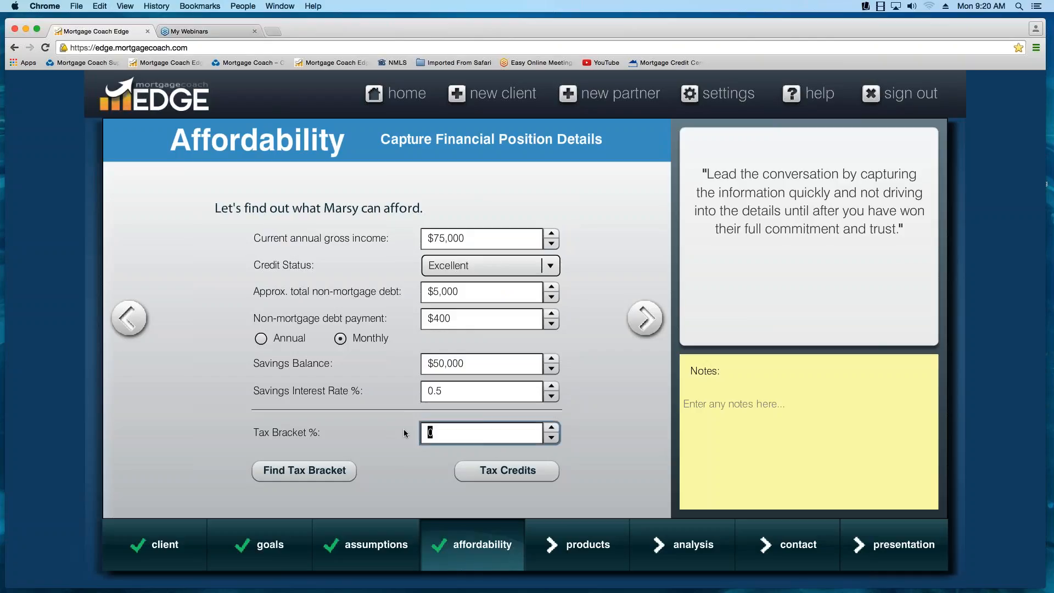
type("25")
- Review the MCC tax credit settings, close them and continue to the desired spending details
left_click(523, 477)
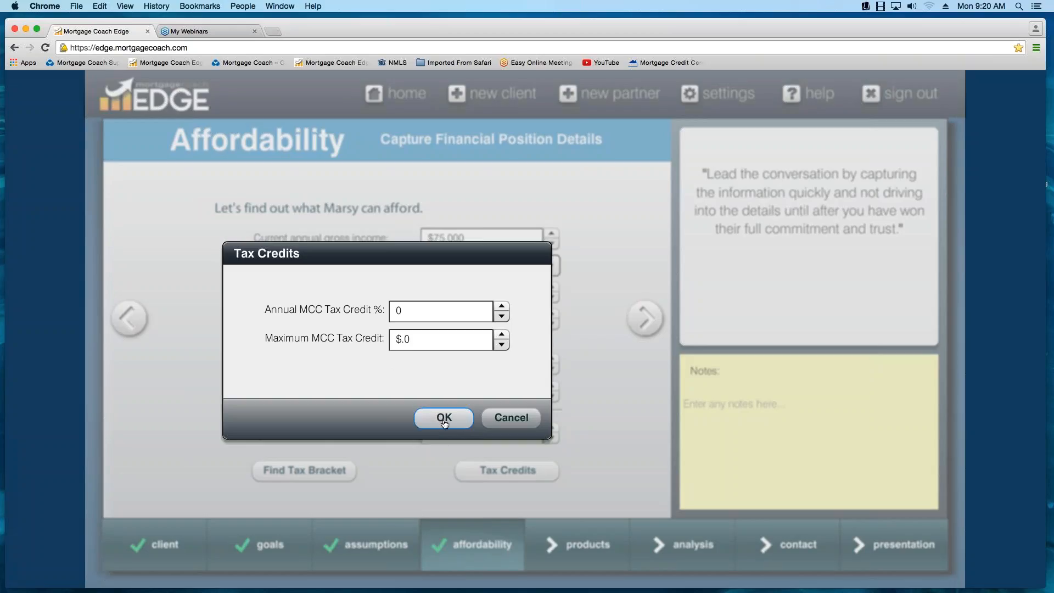
left_click(464, 422)
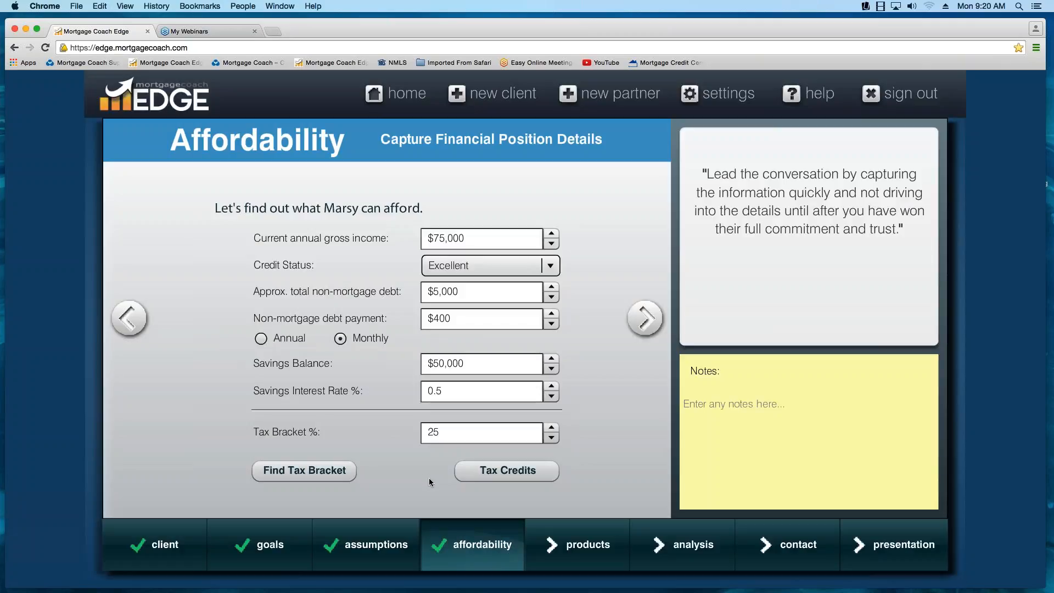
left_click(645, 318)
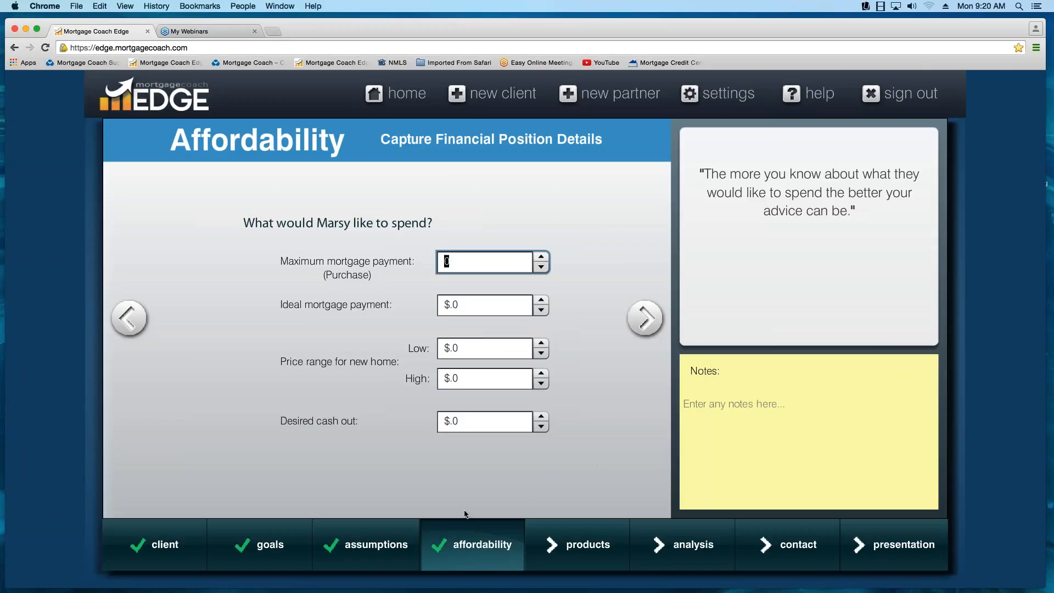
- Add the client note "Wife is the decision very numbers oriented, two kids, daughter is dancer, son plays little league."
mouse_move(463, 546)
left_click(694, 405)
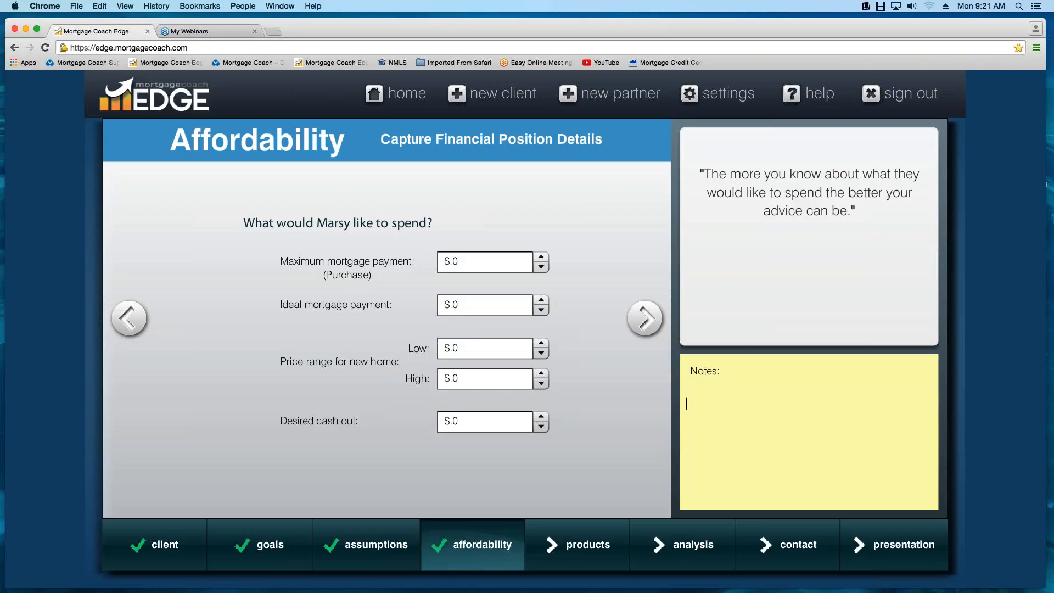
type("Wife is the decision very numbers")
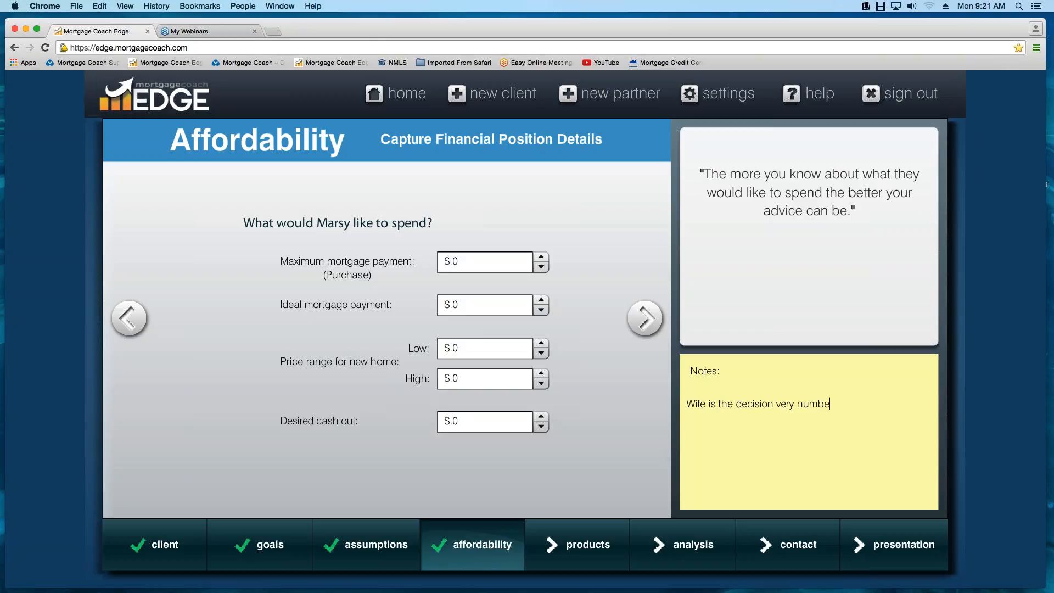
key("BackSpace")
key("BackSpace")
type("oriented, two kids, dauth")
key("BackSpace")
key("BackSpace")
type("gh")
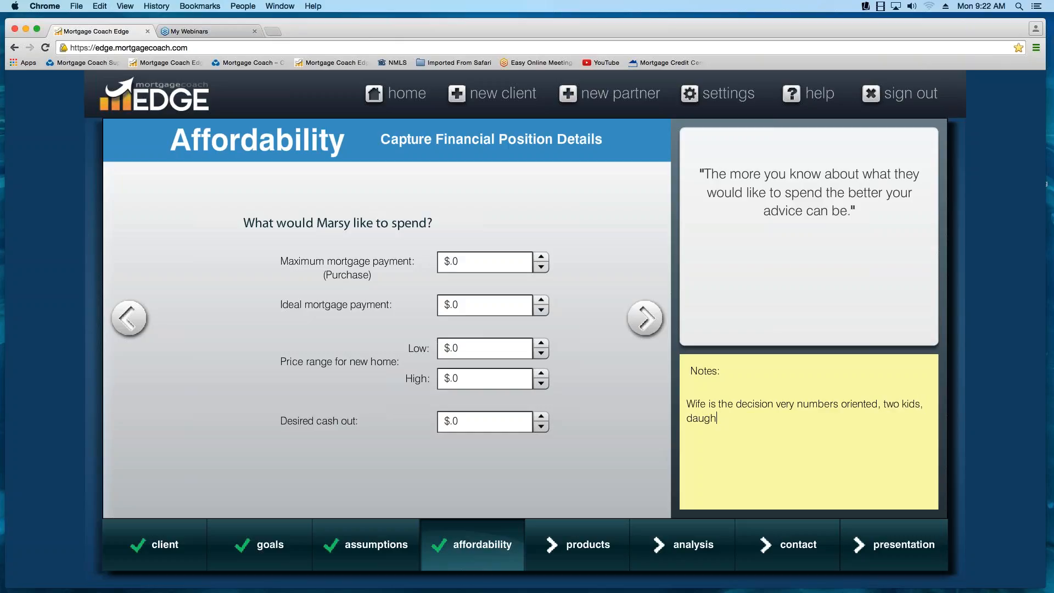
type("ter is dancer, son plays little lie")
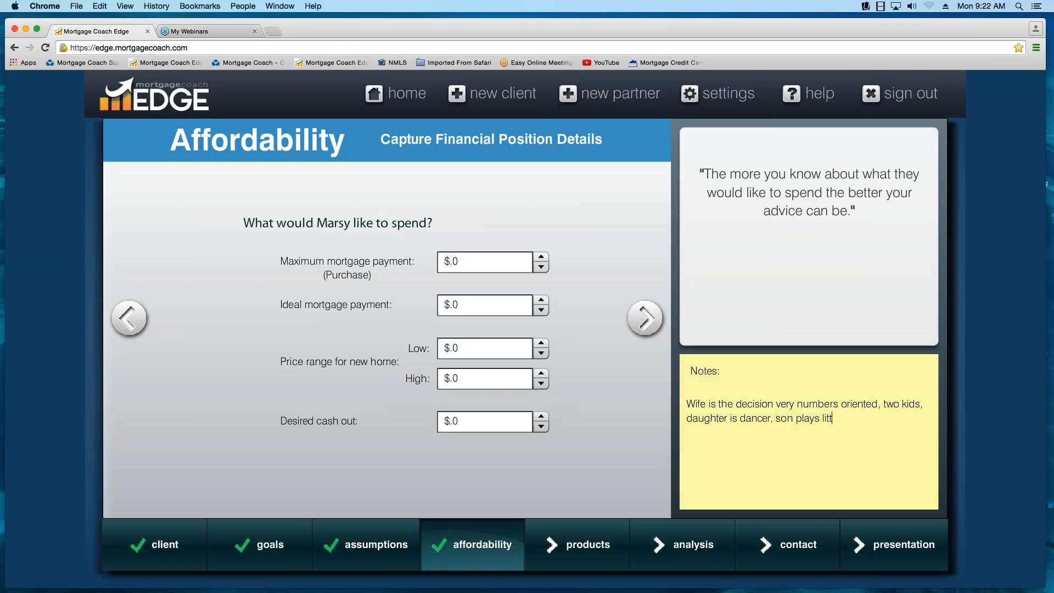
key("BackSpace")
key("BackSpace")
type("eague.")
- Continue to the product details and name the first product "CONV 10%"
left_click(647, 324)
left_click(648, 325)
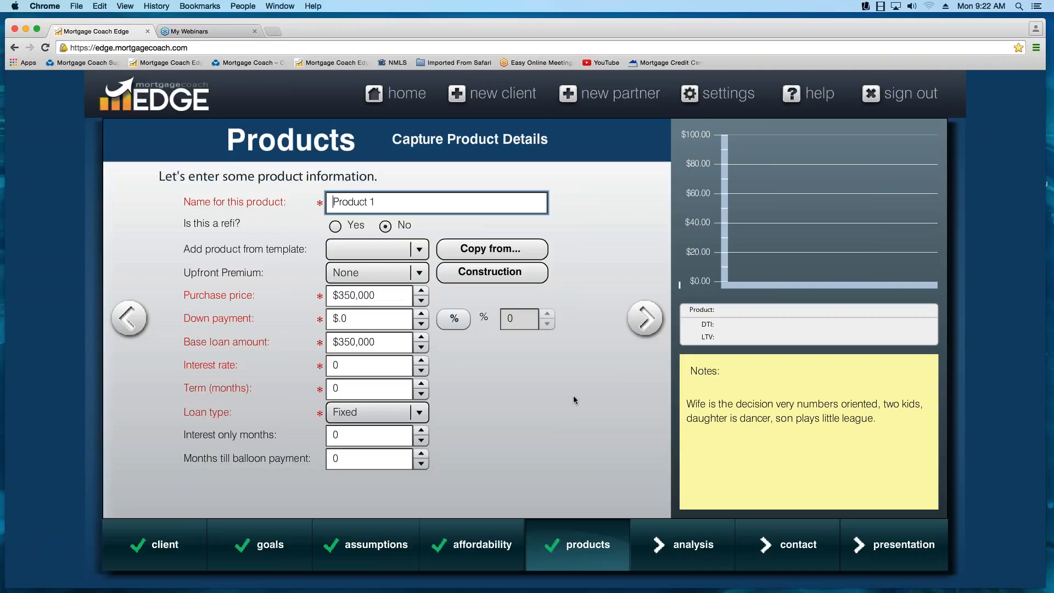
type("Conv")
key("BackSpace")
key("BackSpace")
key("BackSpace")
key("BackSpace")
type("CONV 10% DA")
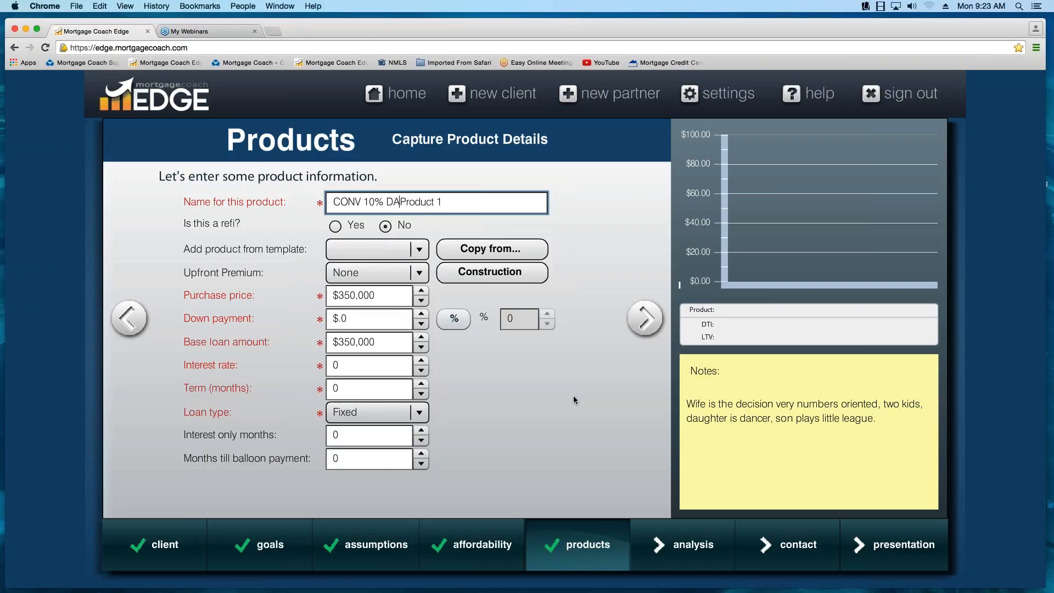
key("BackSpace")
key("BackSpace")
key("Delete")
key("Delete")
key("Delete")
key("Delete")
key("Delete")
key("Delete")
- Return to the assumptions, set the property value/purchase price to $0 and continue to affordability
left_click(273, 552)
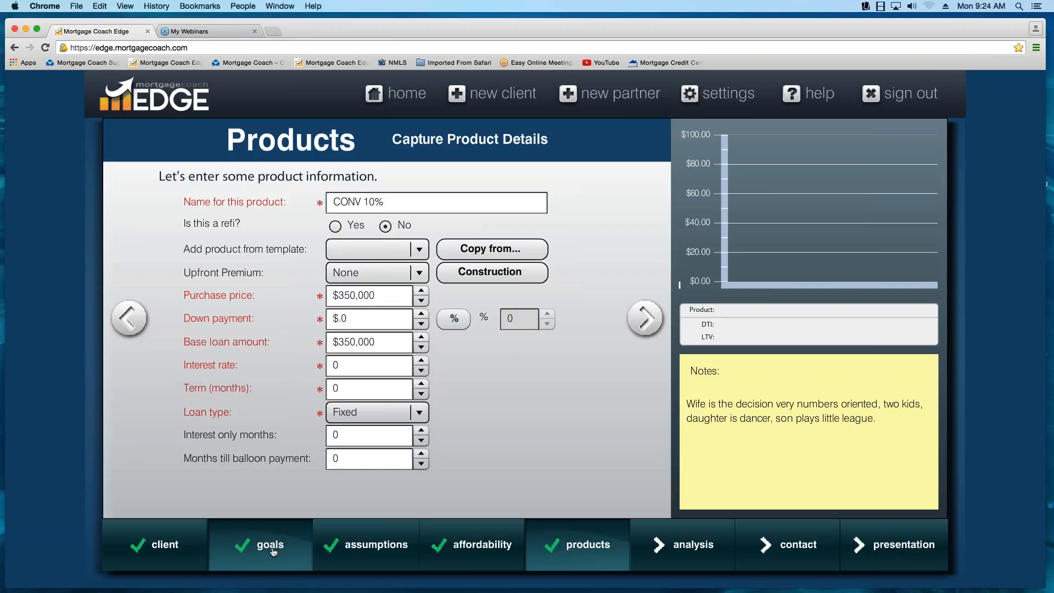
left_click(355, 549)
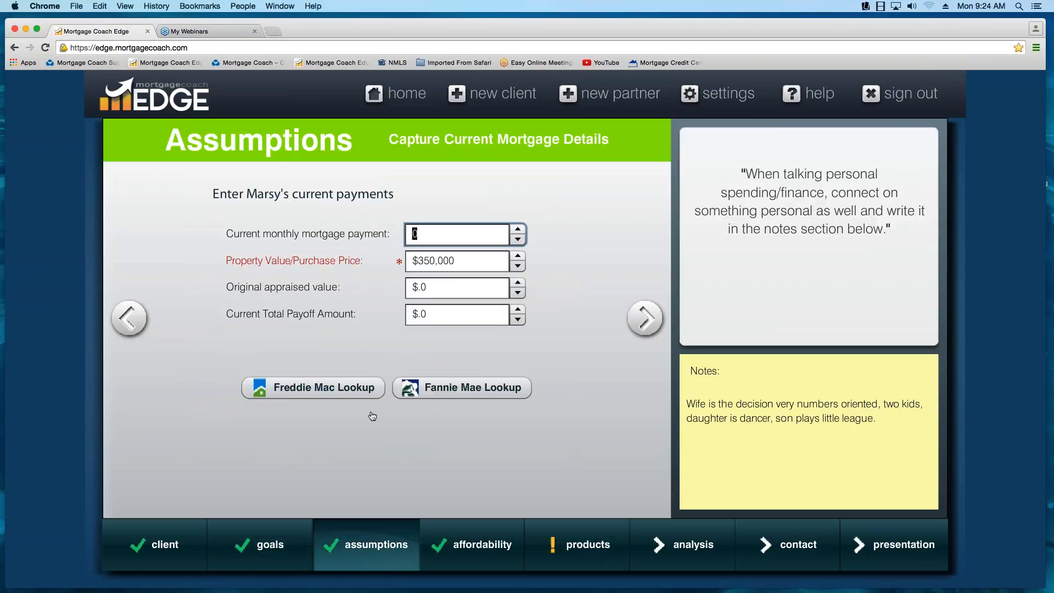
left_click(457, 262)
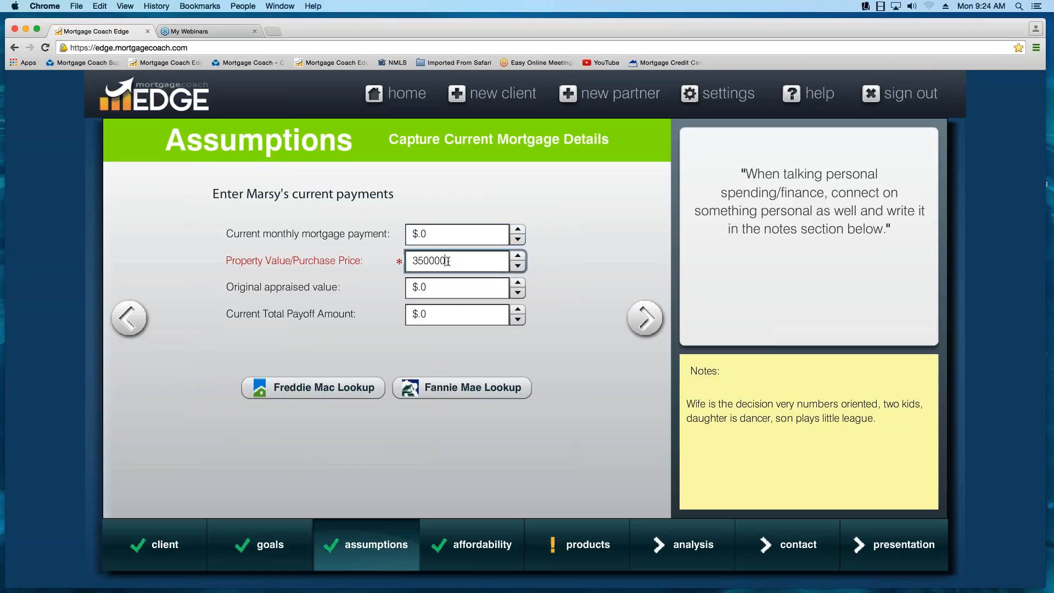
type("0.0")
left_click(645, 324)
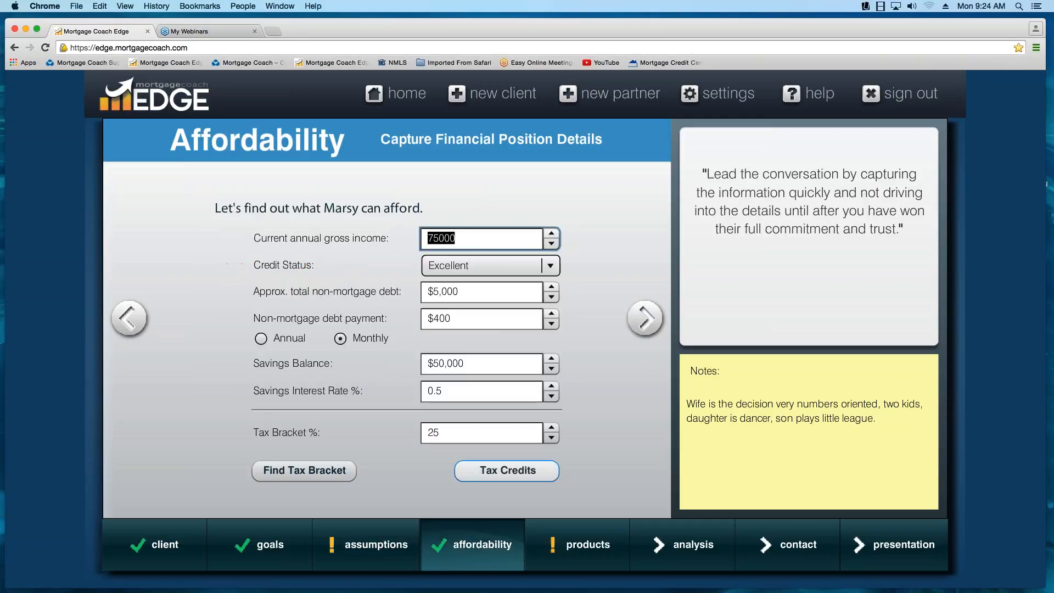
- Set the property value/purchase price in the assumptions to $350,000 and continue to affordability
left_click(372, 549)
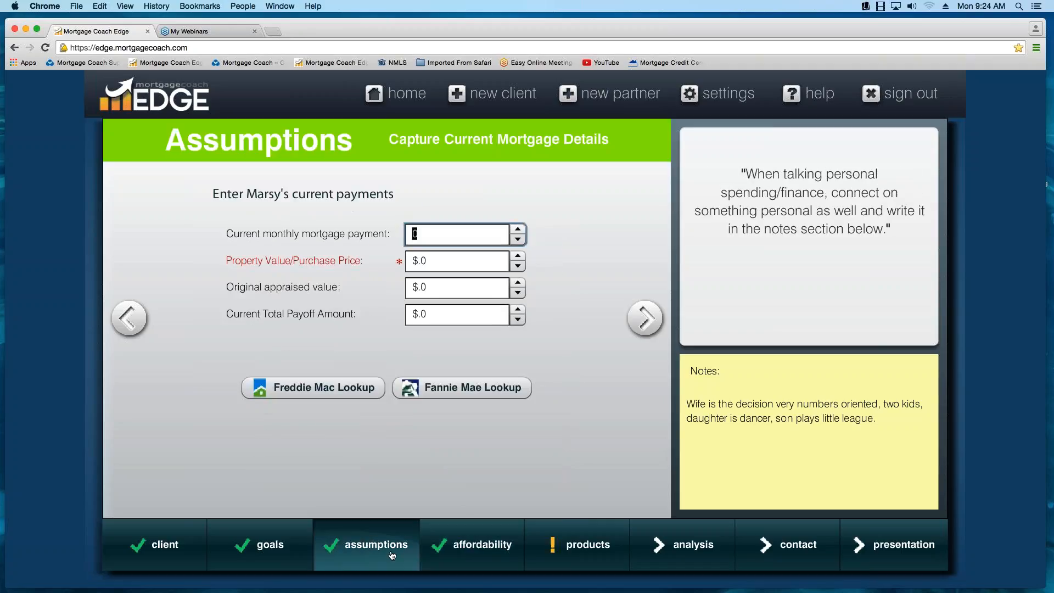
left_click(462, 268)
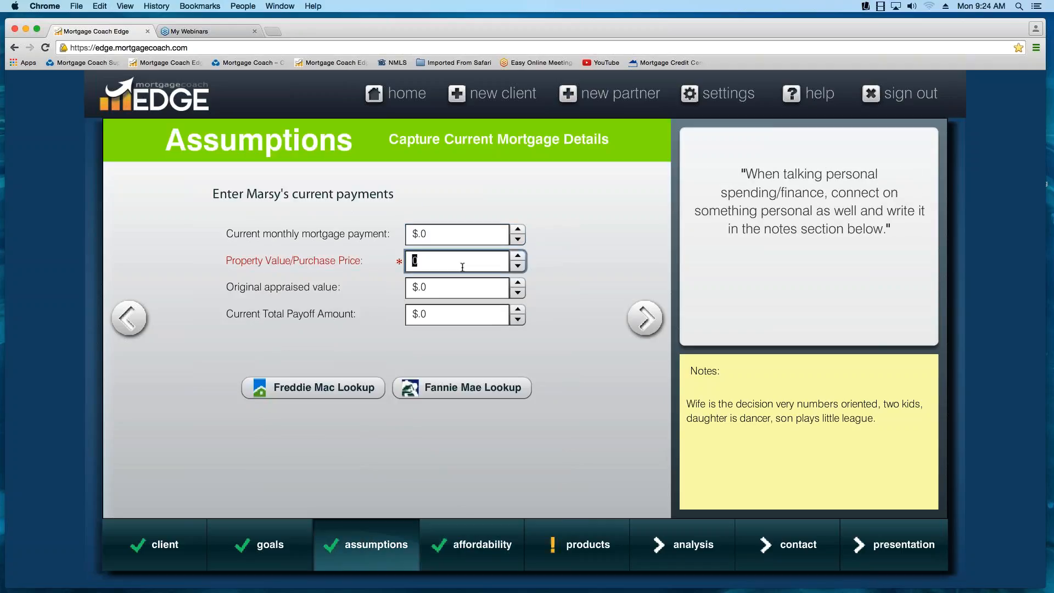
type("350000")
key("Tab")
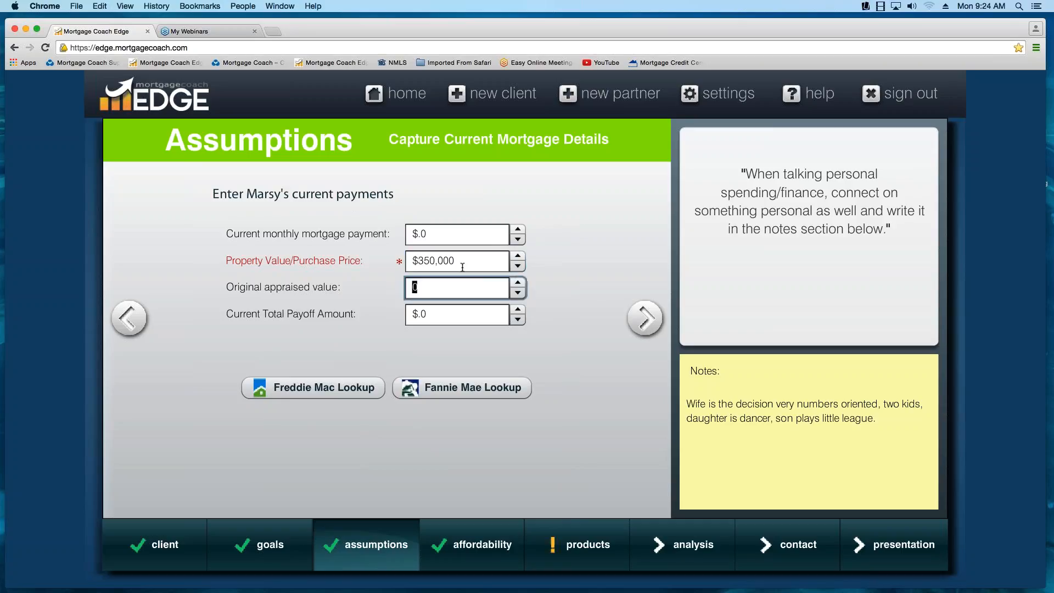
left_click(647, 318)
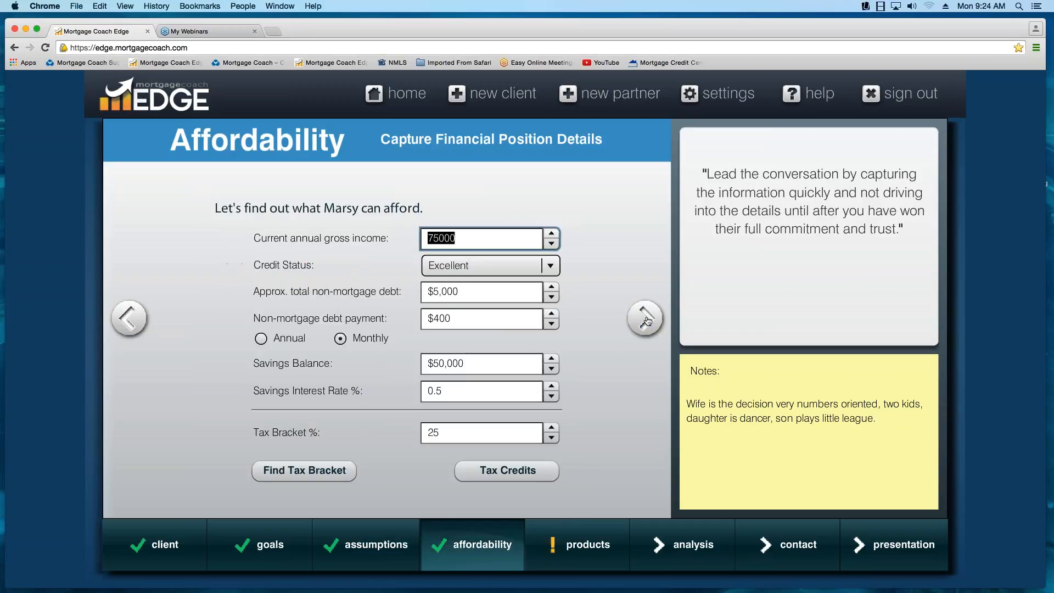
- Switch the CONV 10% product's down payment to percentage entry and set it to 10%
left_click(580, 558)
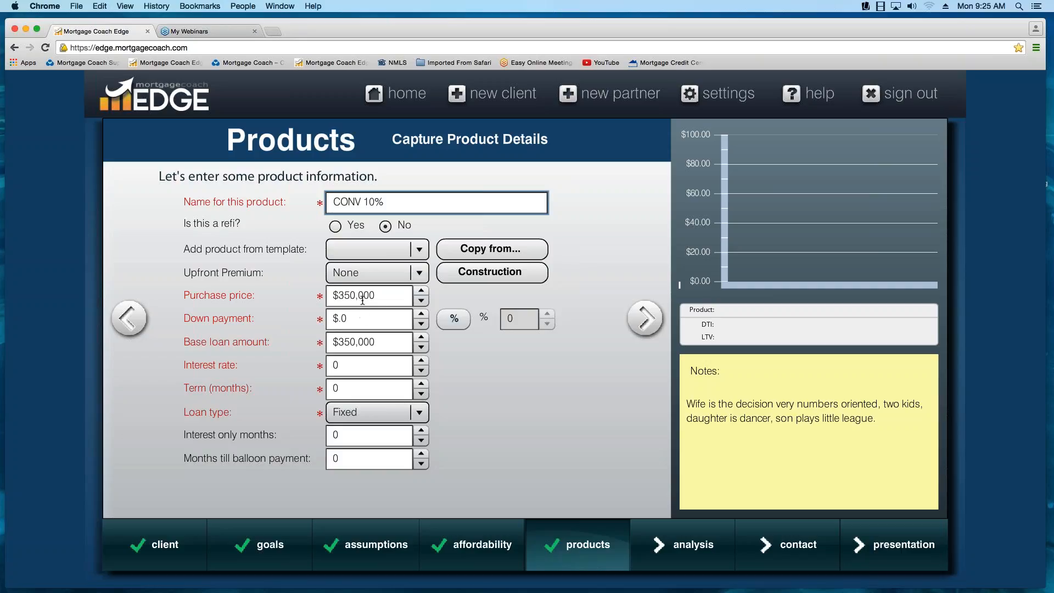
left_click(452, 323)
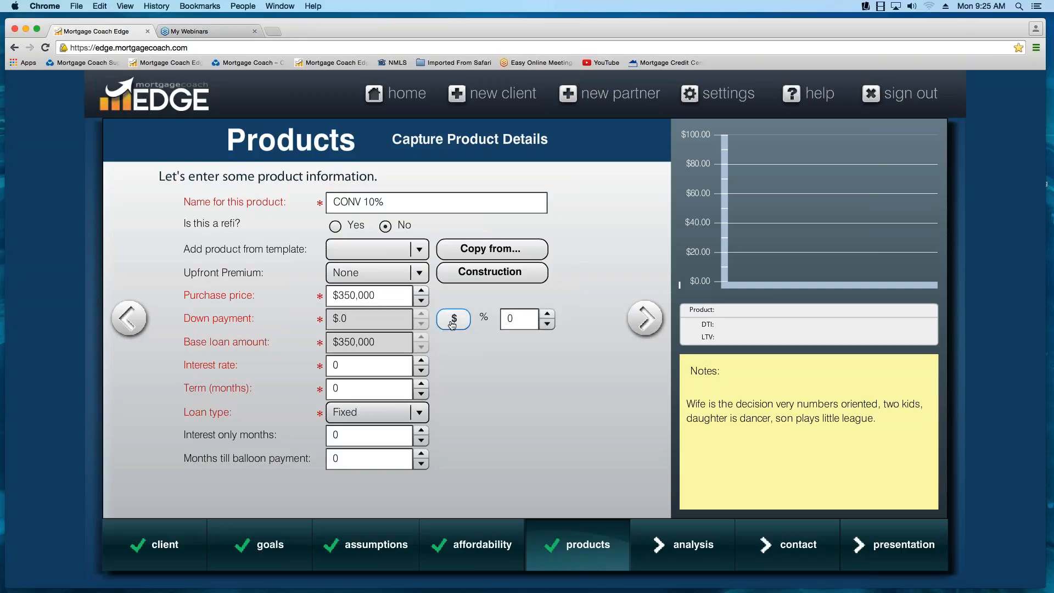
left_click(535, 325)
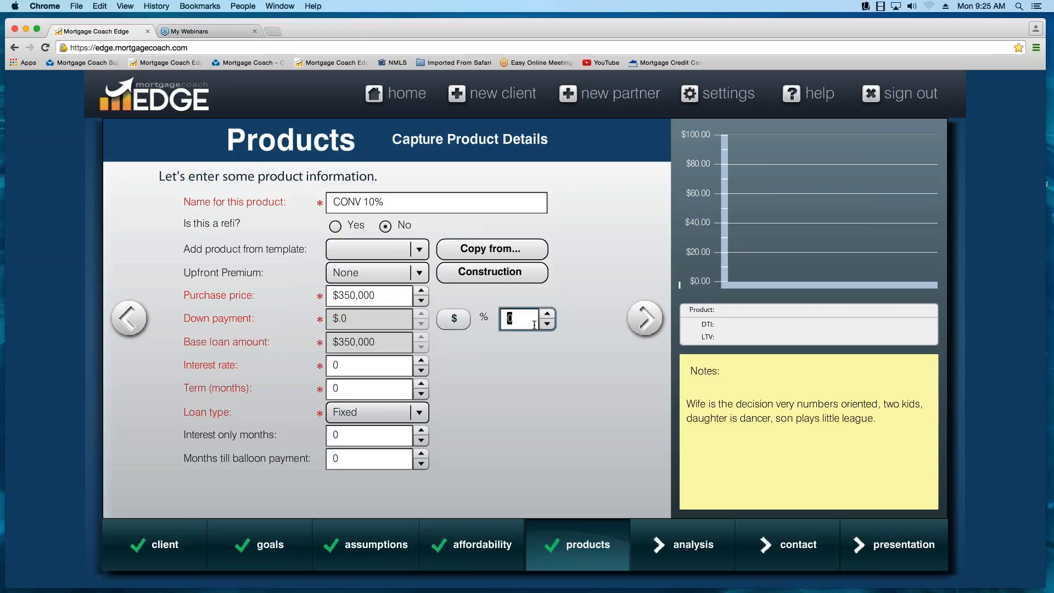
type("10")
key("Tab")
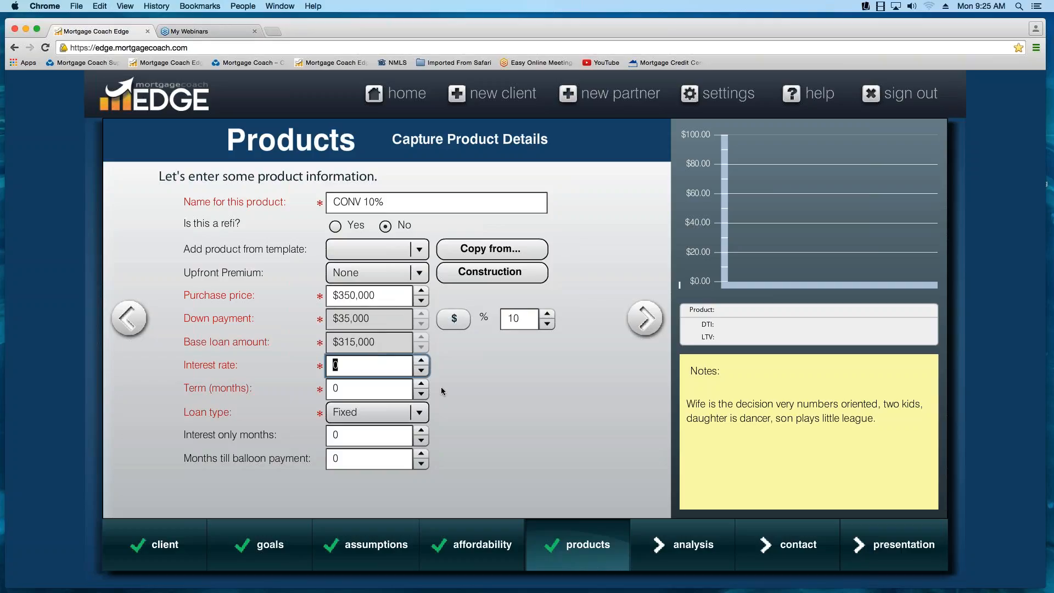
- Set the product's interest rate to 4.25% and term to 360 months, and continue to its closing costs
type("4.25")
key("Tab")
type("360")
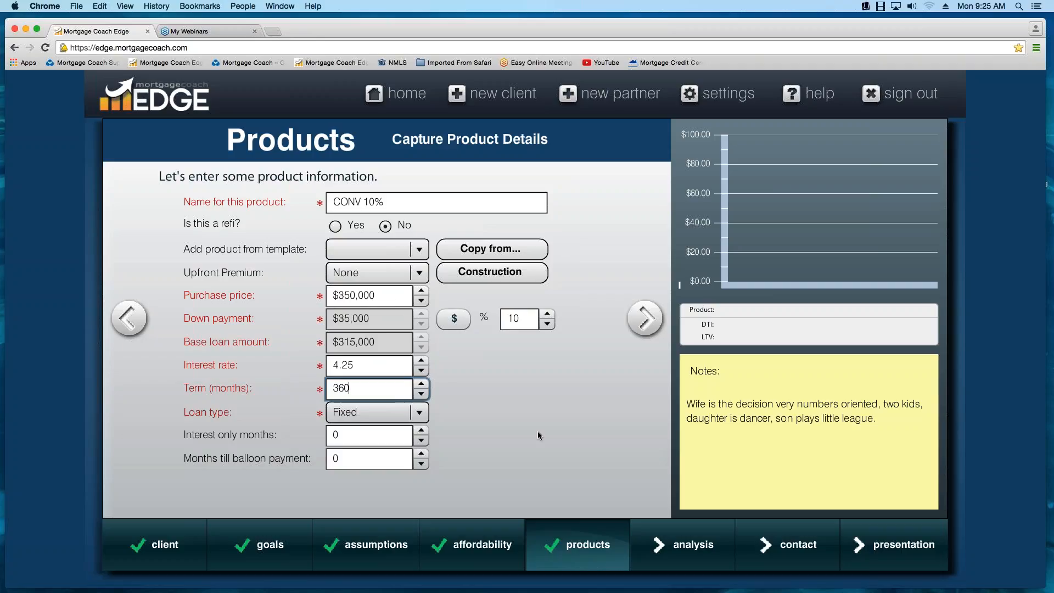
key("Tab")
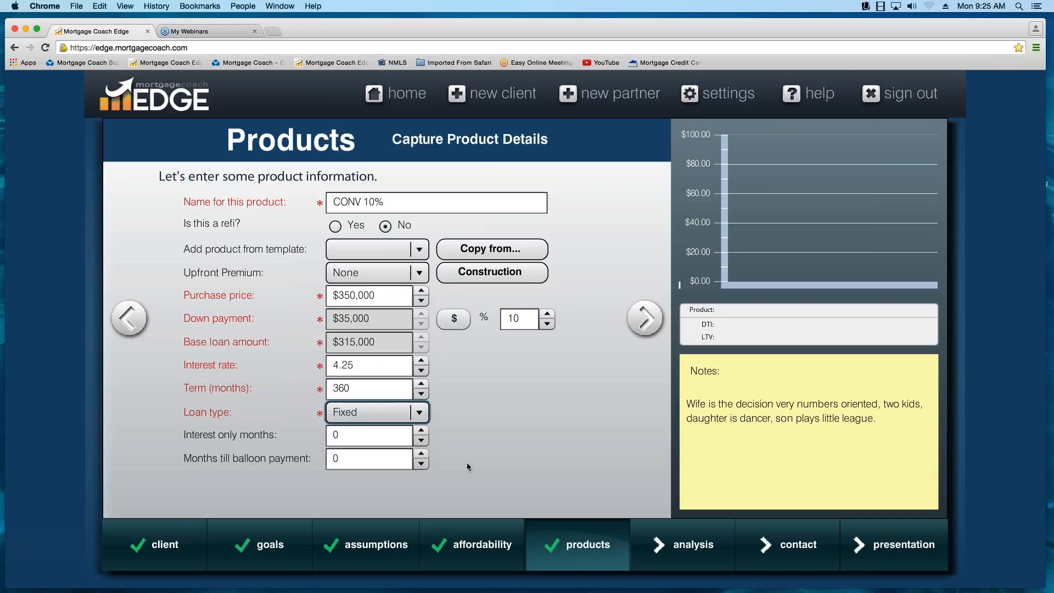
left_click(645, 320)
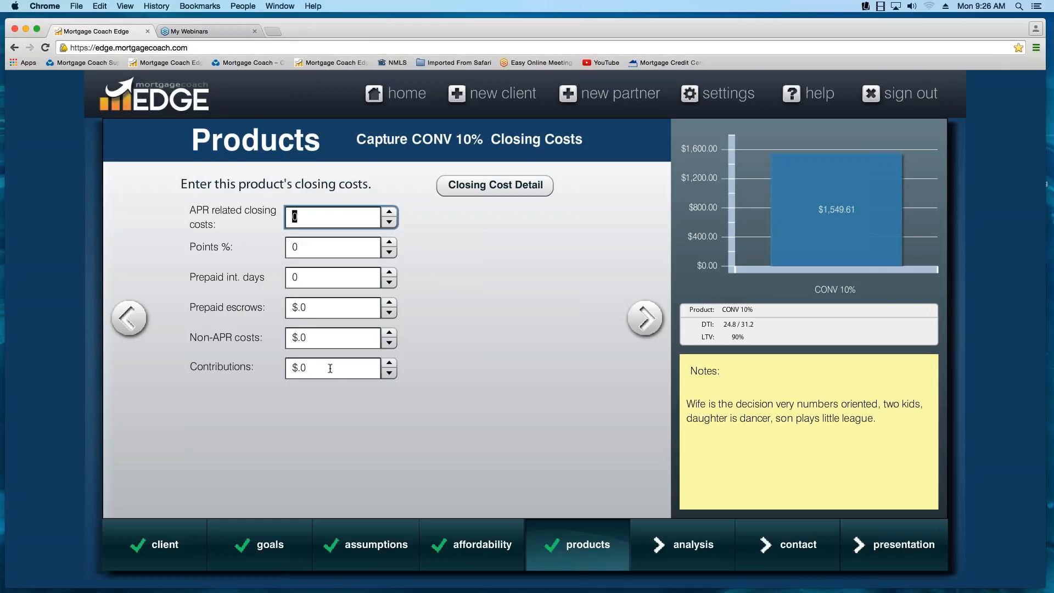
- Load the CONV PURCHASE FEES template in the closing cost details, look through its fees and discard it
left_click(503, 194)
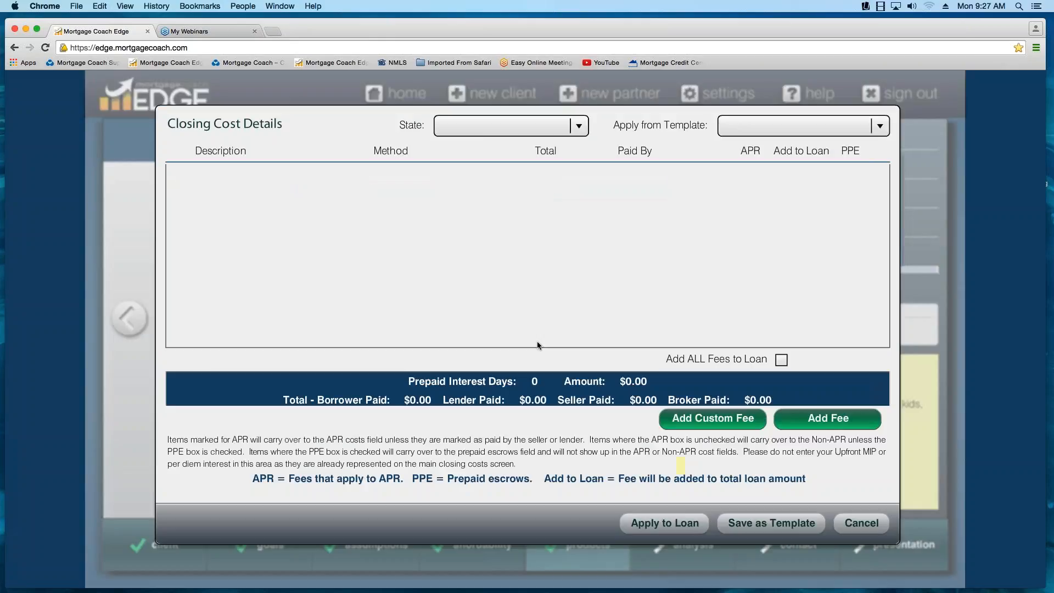
left_click(881, 128)
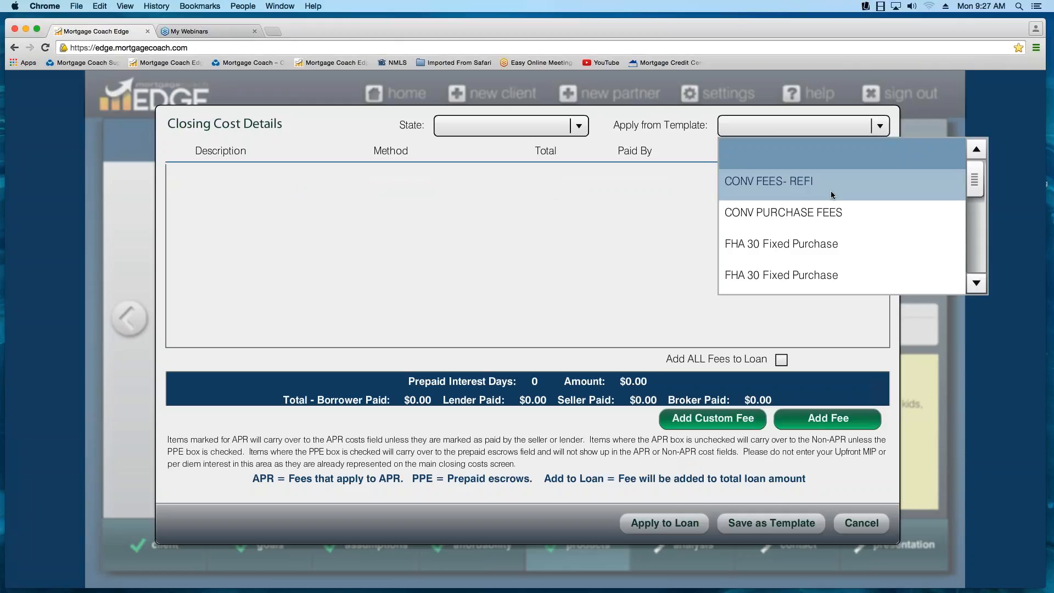
left_click(800, 213)
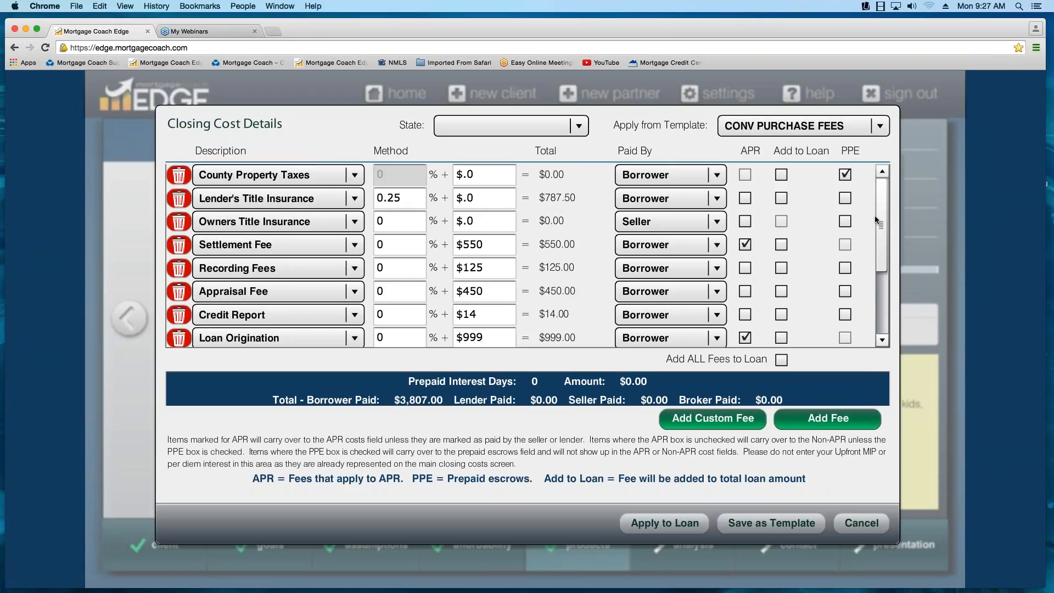
mouse_move(882, 214)
left_mouse_down()
mouse_move(876, 289)
mouse_move(881, 209)
left_mouse_up()
left_click(870, 529)
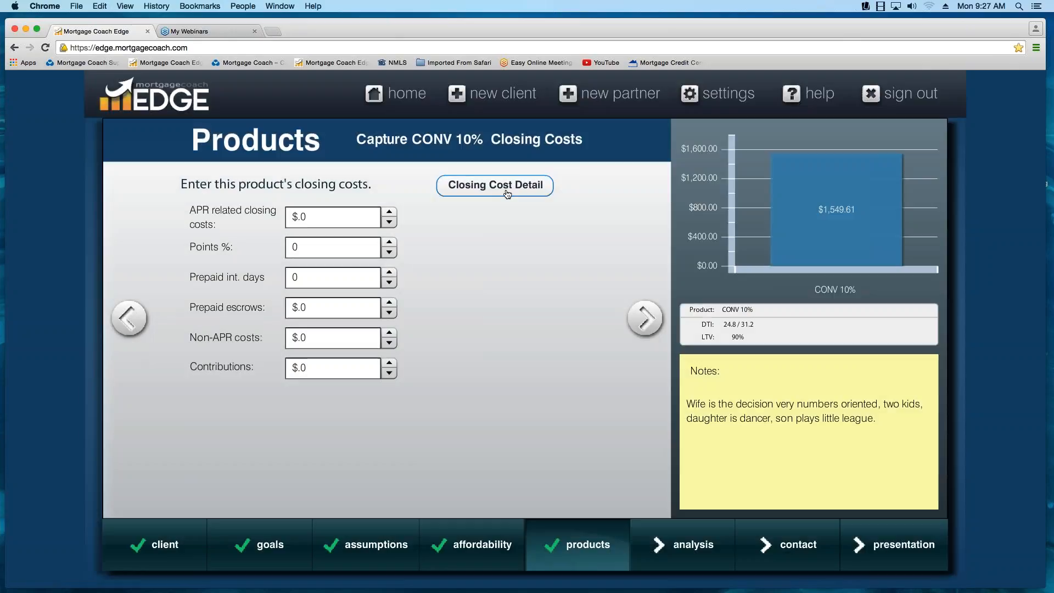
- Reopen the closing cost details, add five fee lines and browse the fee descriptions available for the first line
left_click(495, 185)
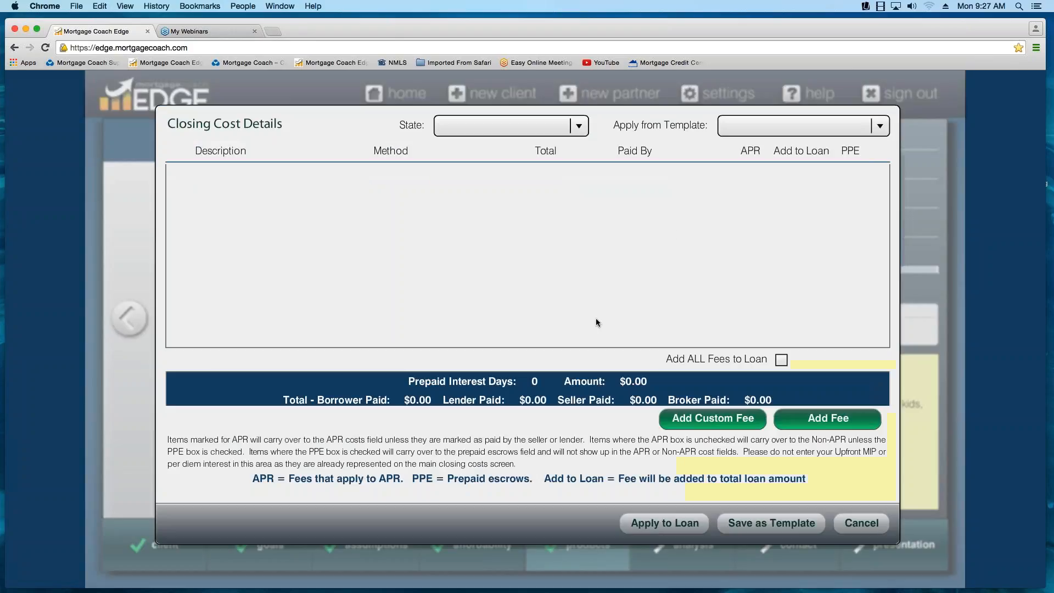
left_click(833, 423)
left_click(834, 423)
left_click(834, 423)
left_click(834, 423)
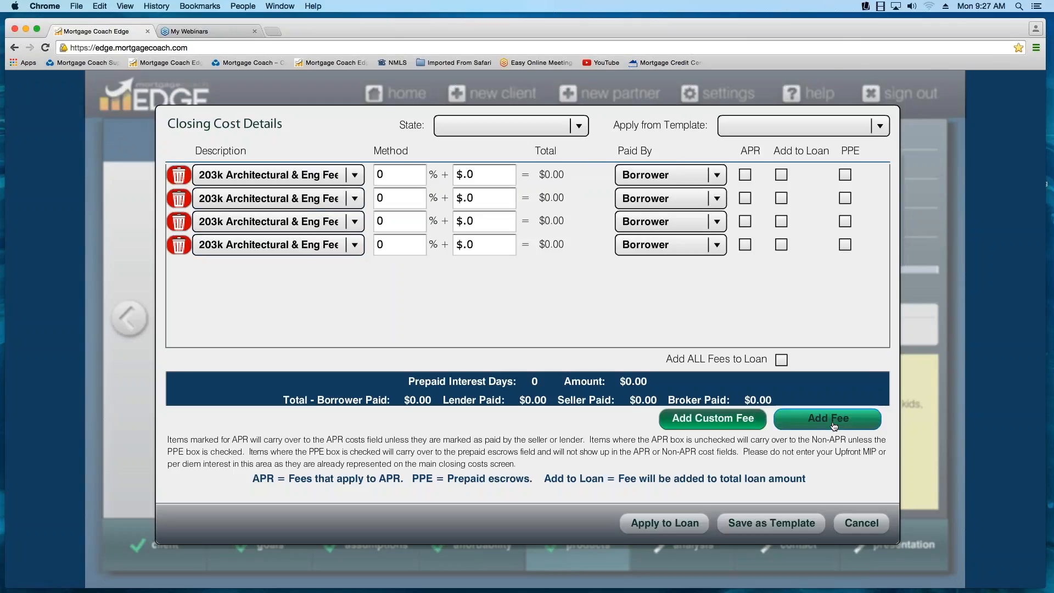
left_click(834, 423)
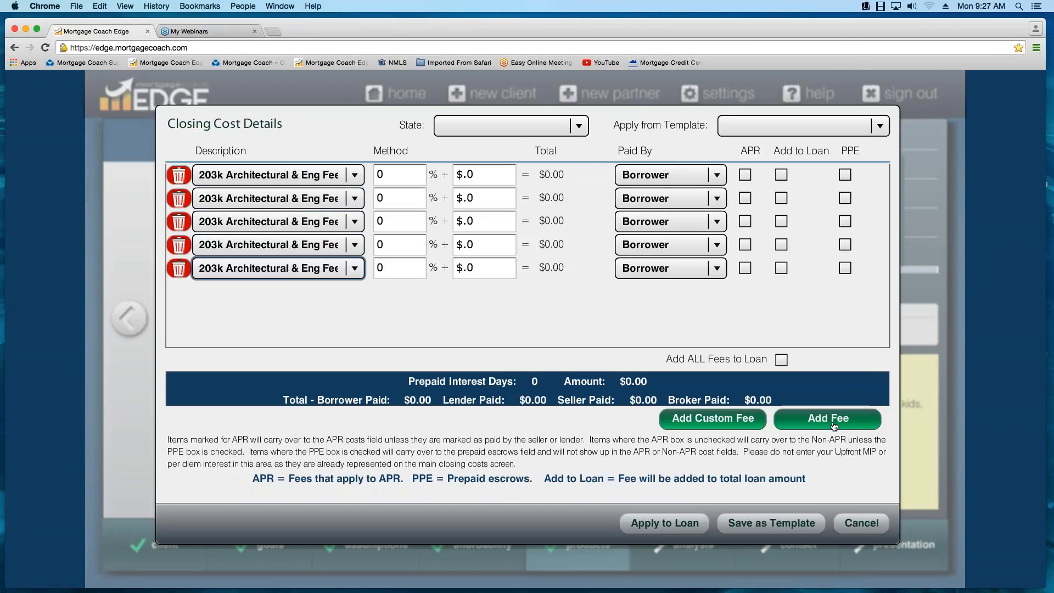
left_click(355, 177)
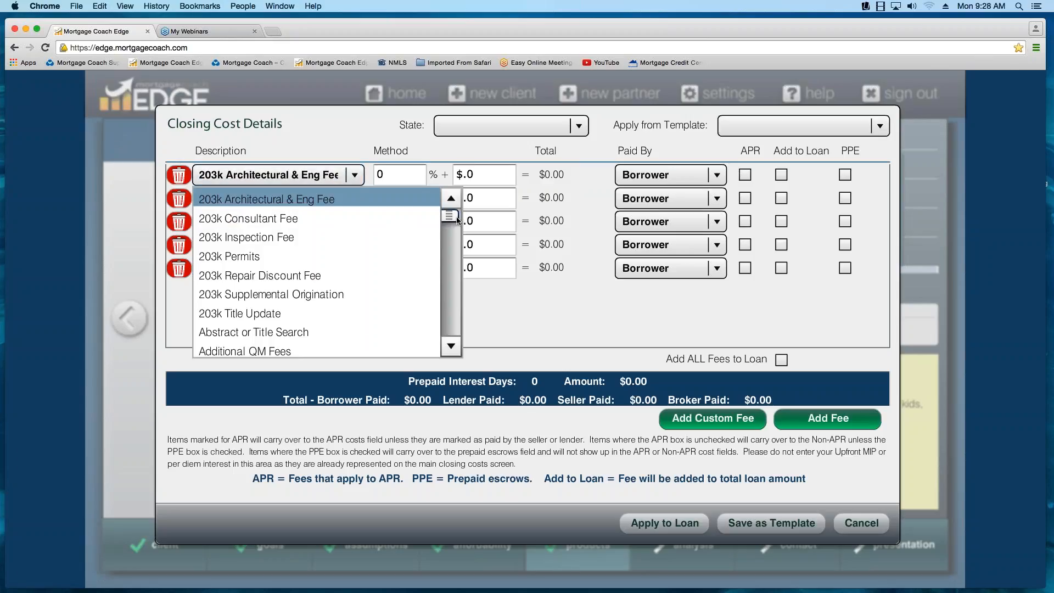
mouse_move(458, 219)
left_mouse_down()
mouse_move(456, 336)
mouse_move(462, 212)
left_mouse_up()
left_click(519, 295)
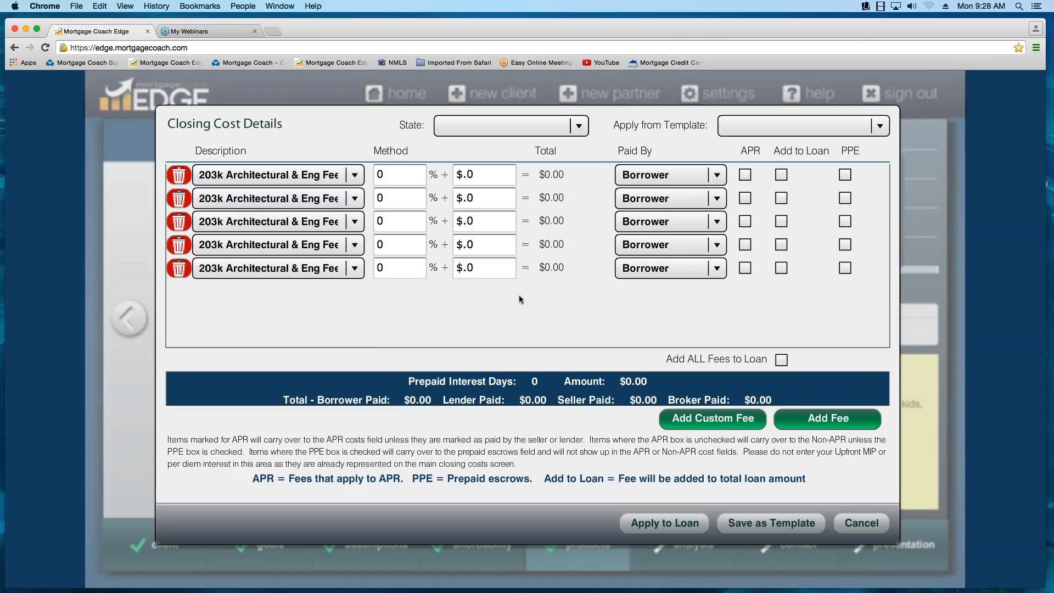
- Set the first fee line to Appraisal Fee with an amount of $400
left_click(355, 175)
key("a")
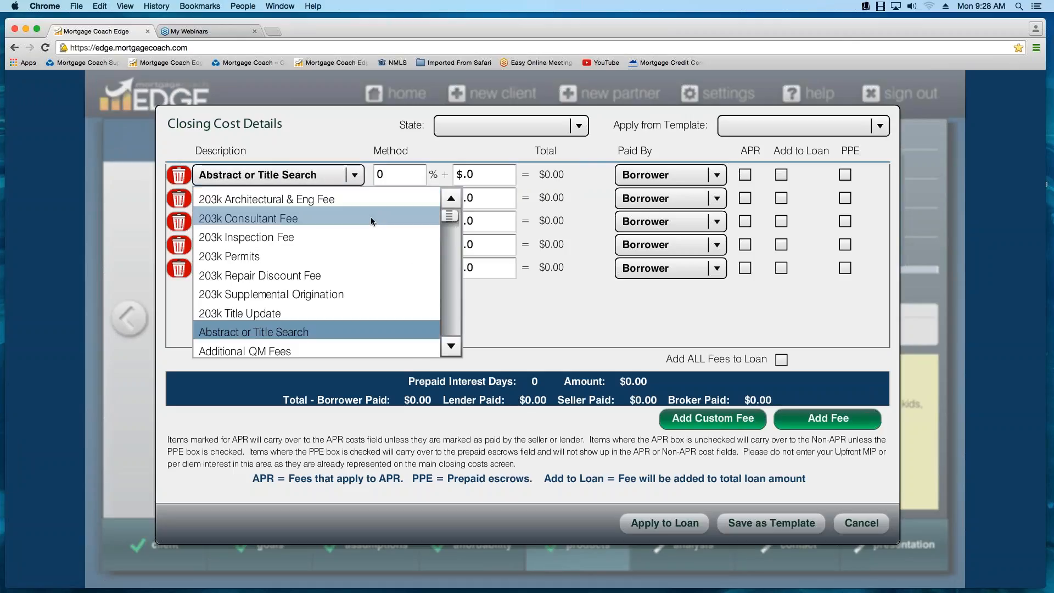
left_click(455, 350)
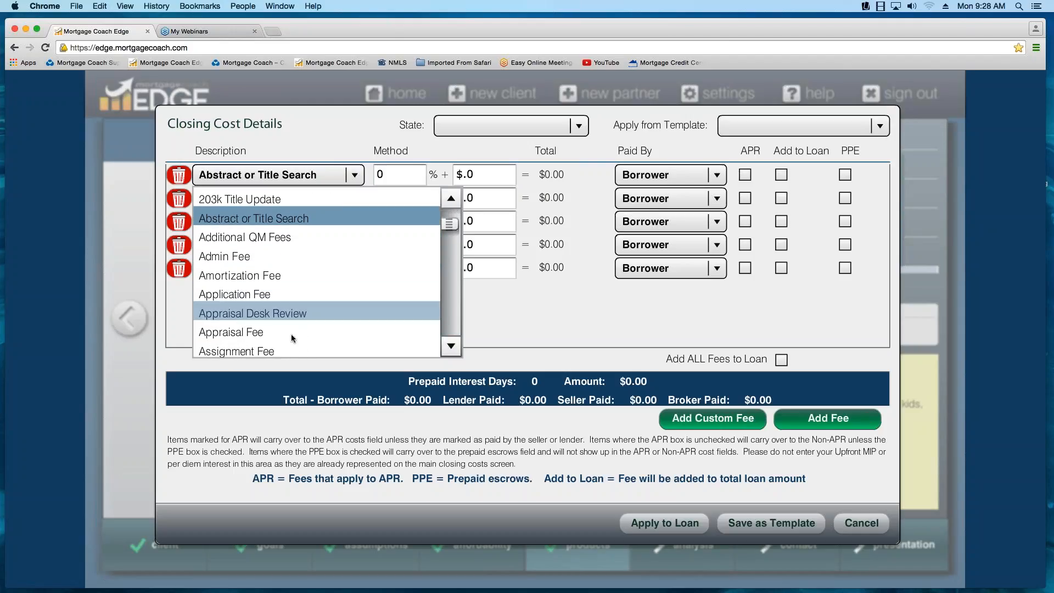
left_click(264, 314)
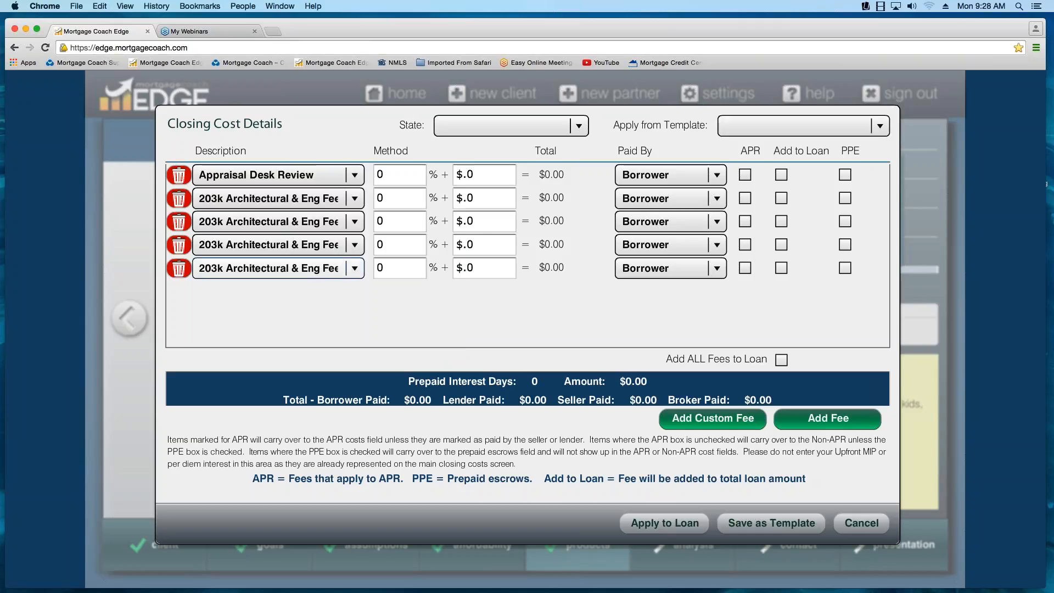
left_click(355, 176)
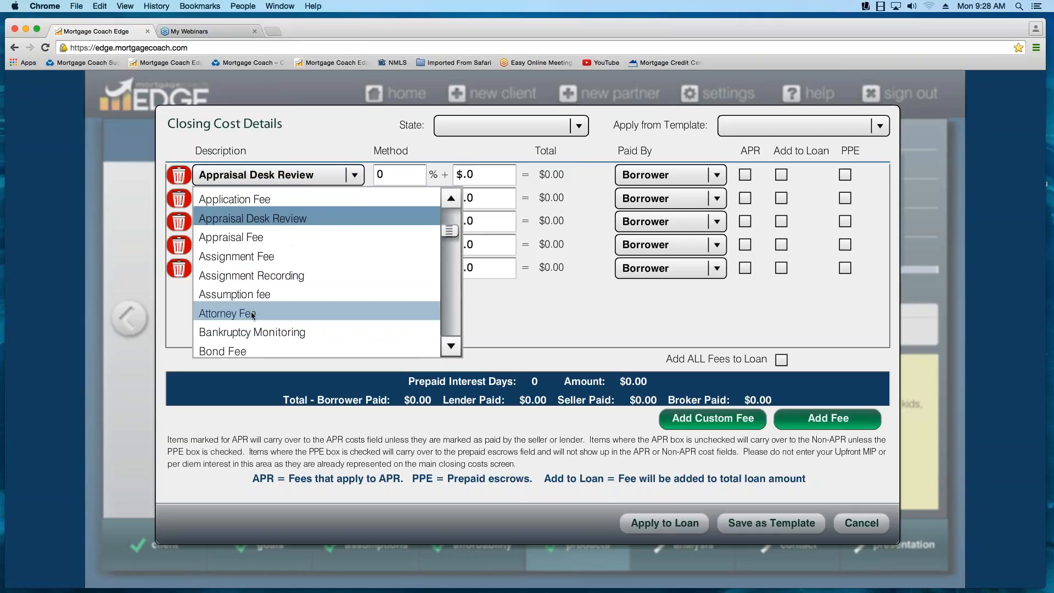
key("Down")
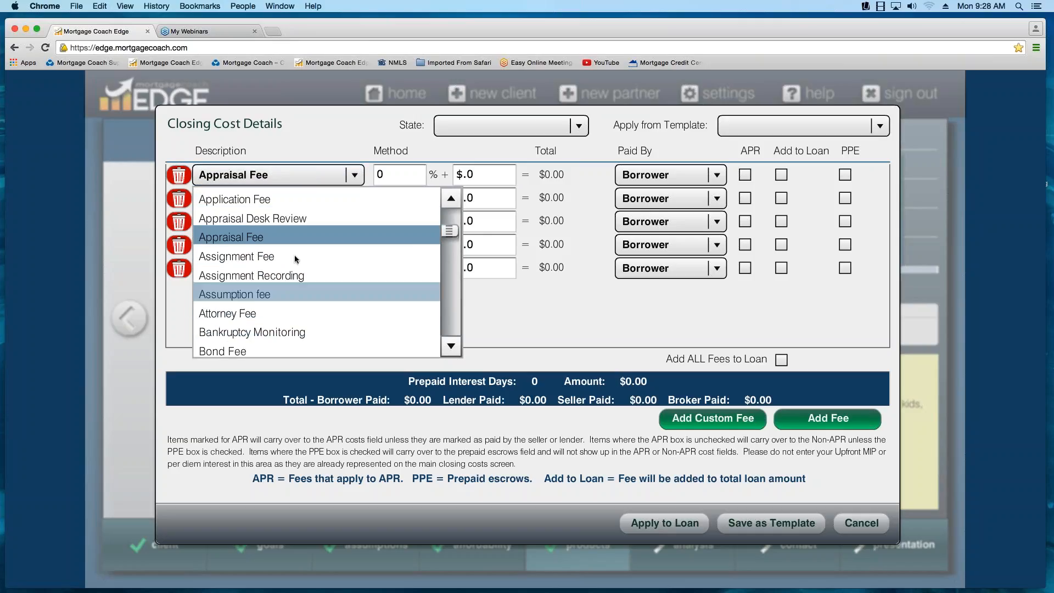
left_click(257, 242)
left_click(469, 176)
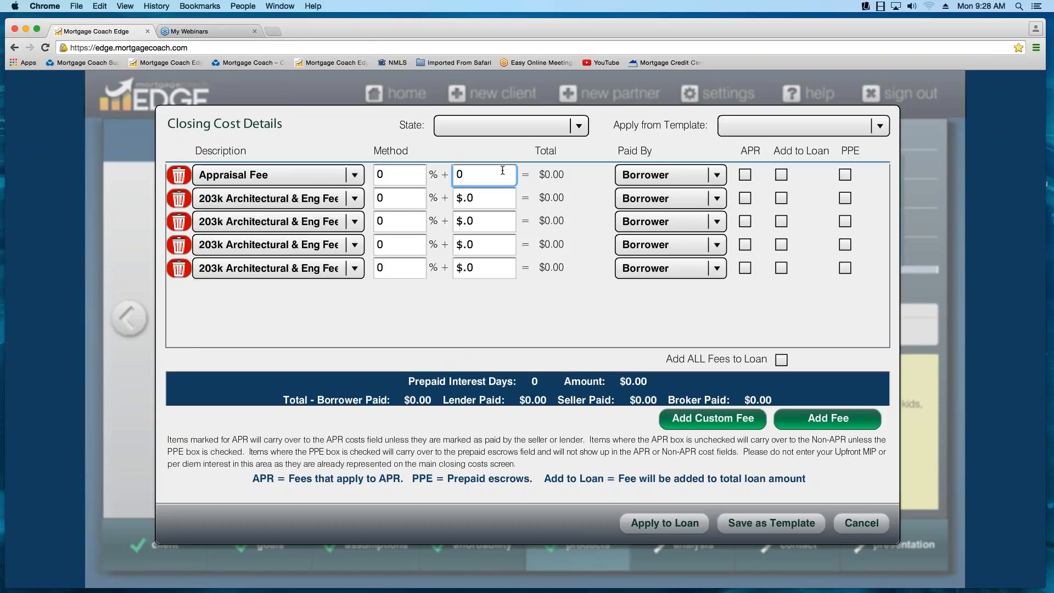
key("BackSpace")
type("400")
- Set the second fee line to Processing Fee with an amount of $350
left_click(356, 199)
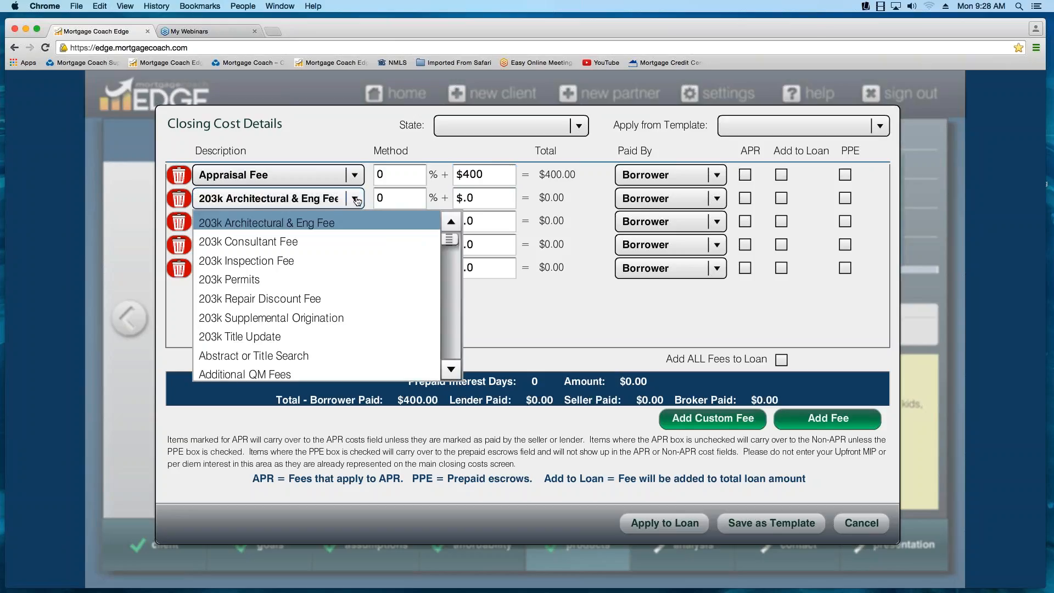
key("p")
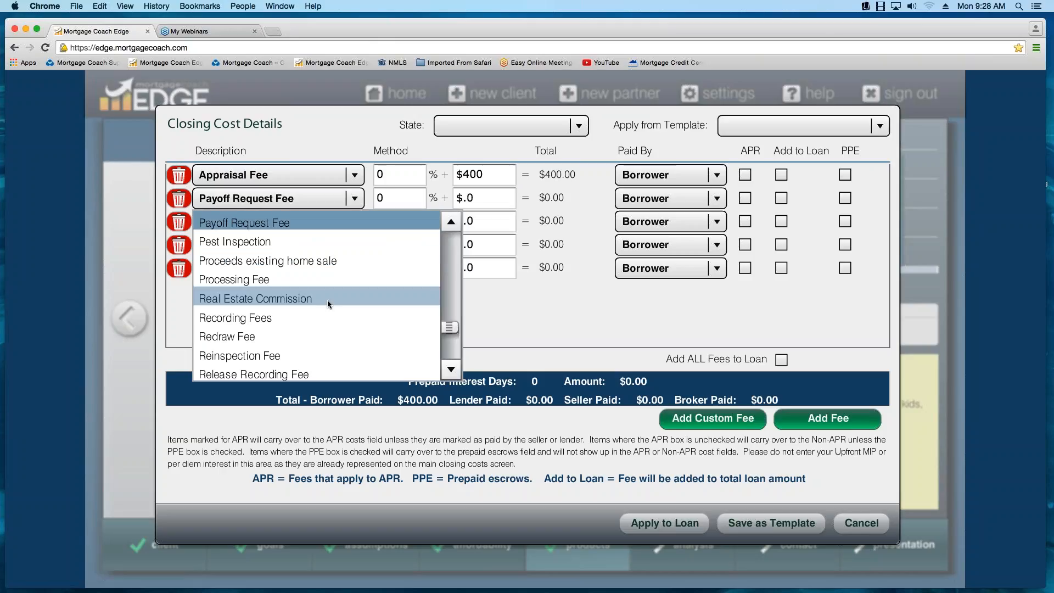
left_click(451, 370)
left_click(451, 371)
left_click(453, 226)
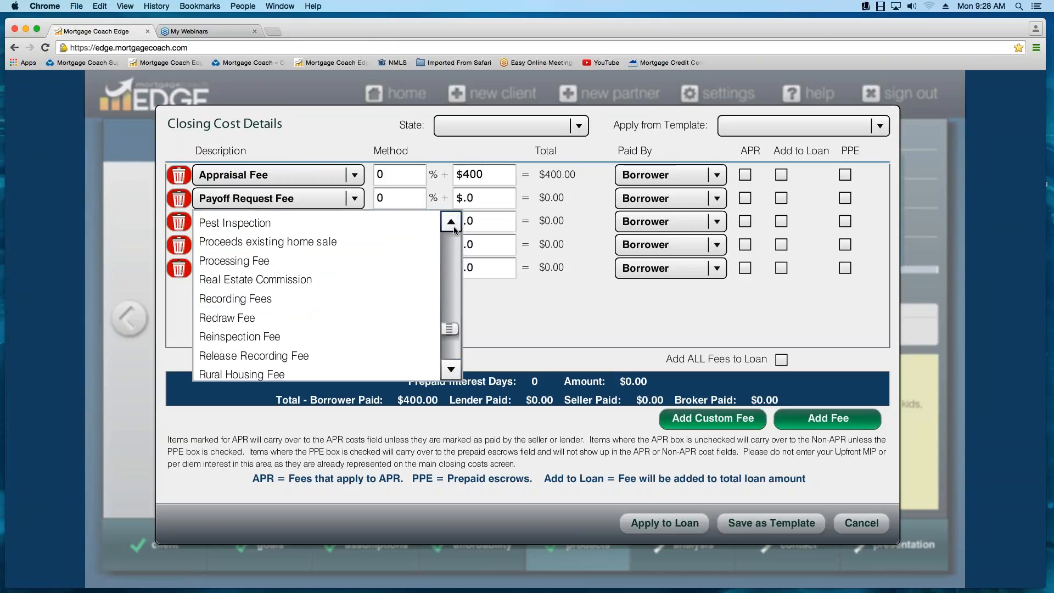
left_click(453, 226)
left_click(453, 225)
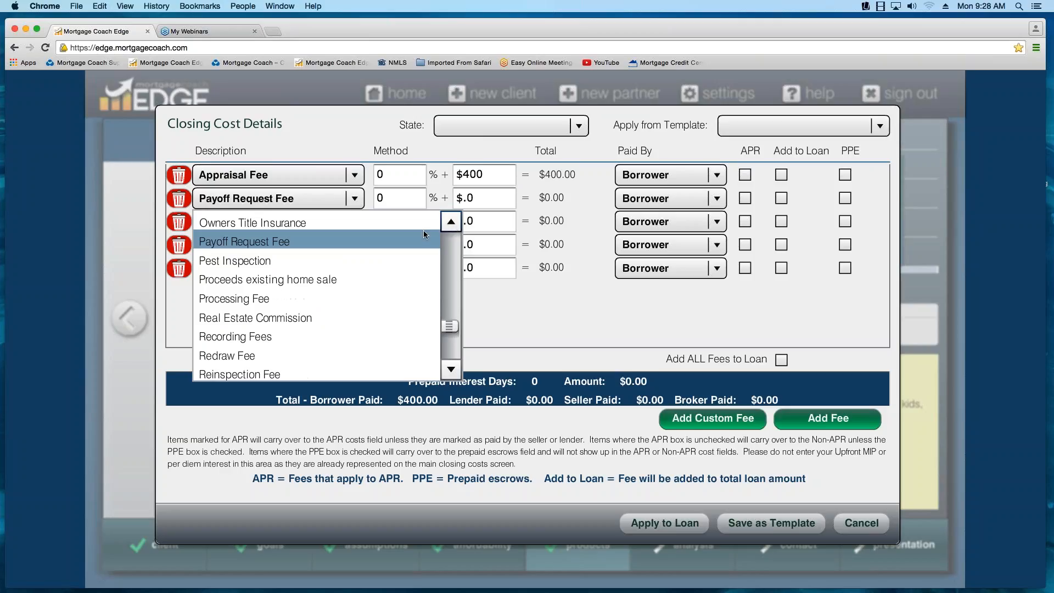
left_click(273, 297)
left_click(459, 198)
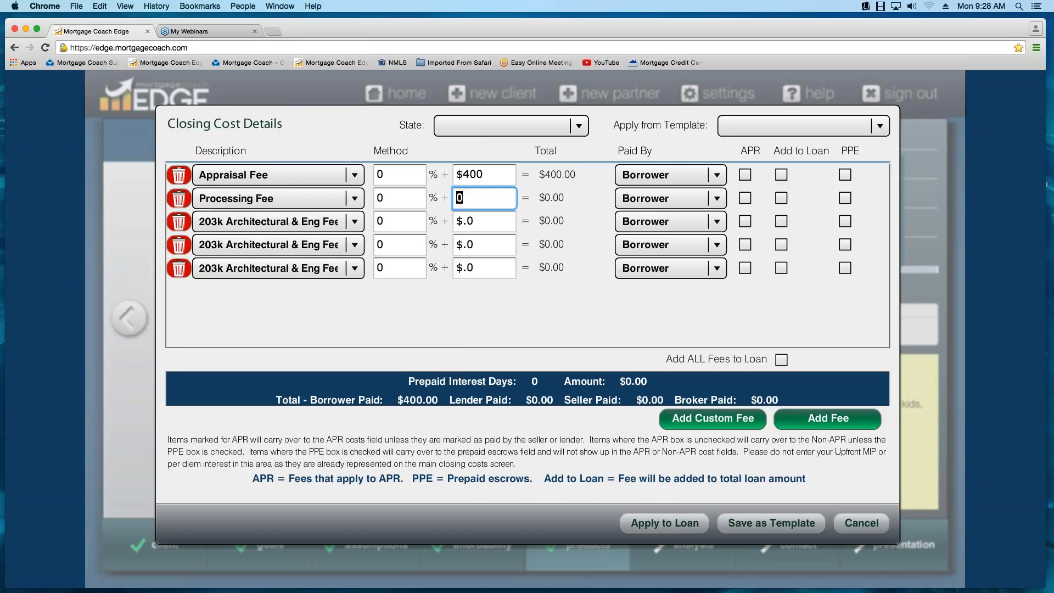
type("350")
key("Tab")
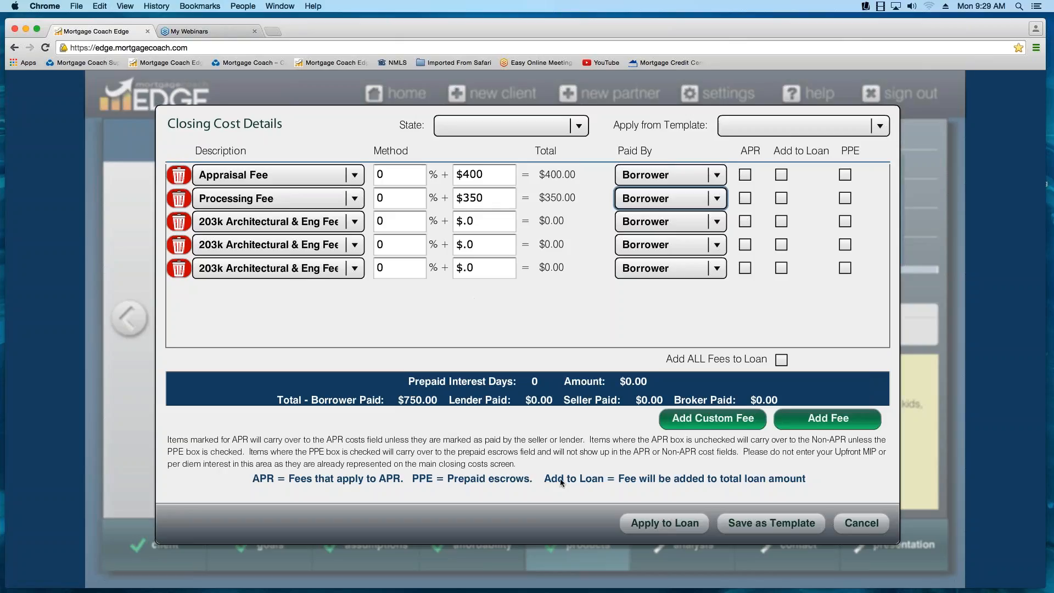
- View the form for saving these fees as a new template and close it without saving
left_click(774, 531)
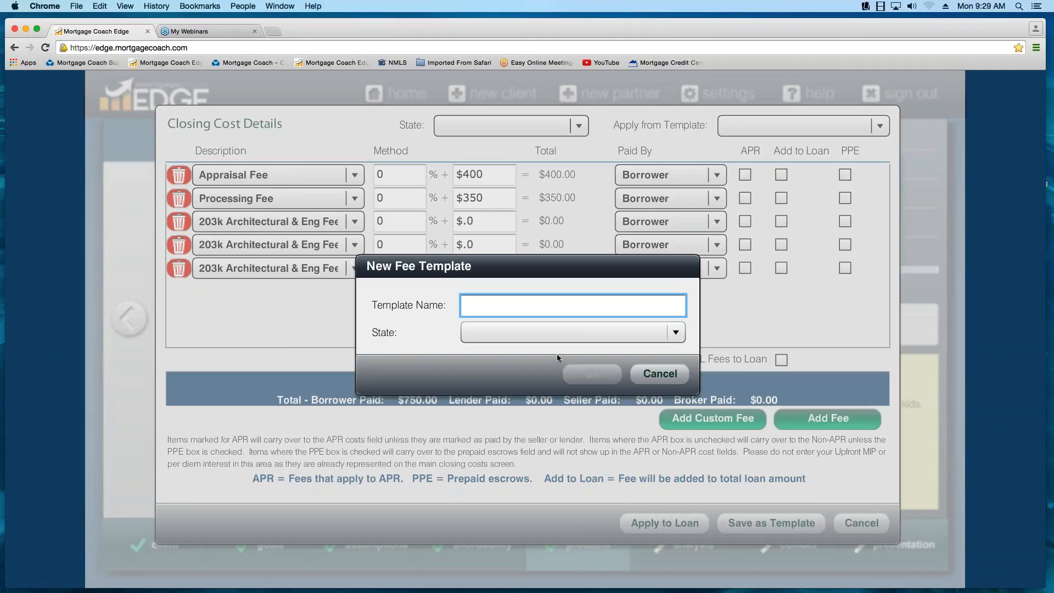
left_click(662, 375)
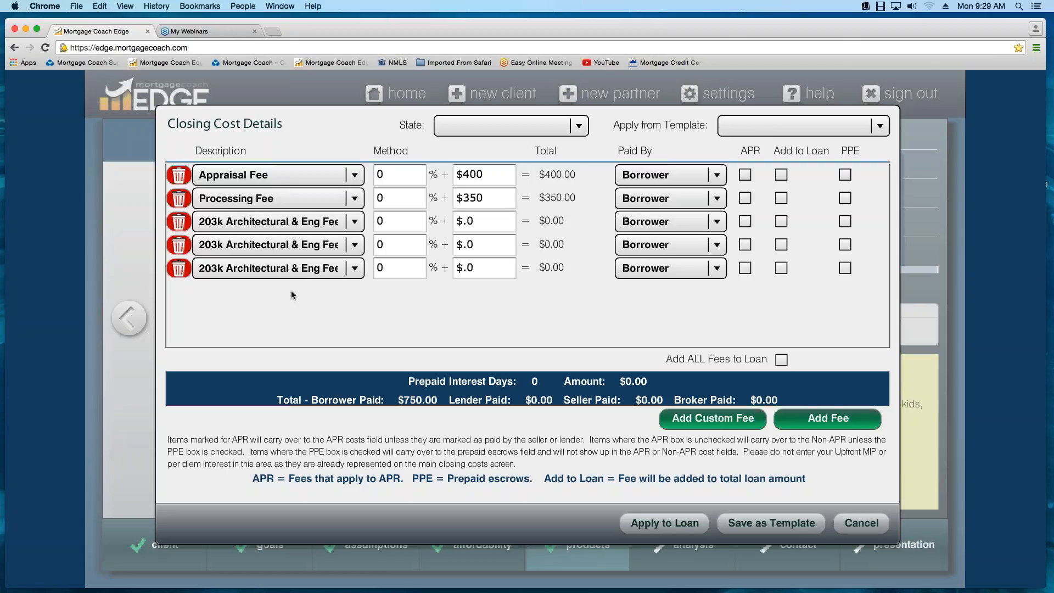
- Delete the three unused 203k Architectural & Eng Fee lines and discard the closing cost details
left_click(179, 221)
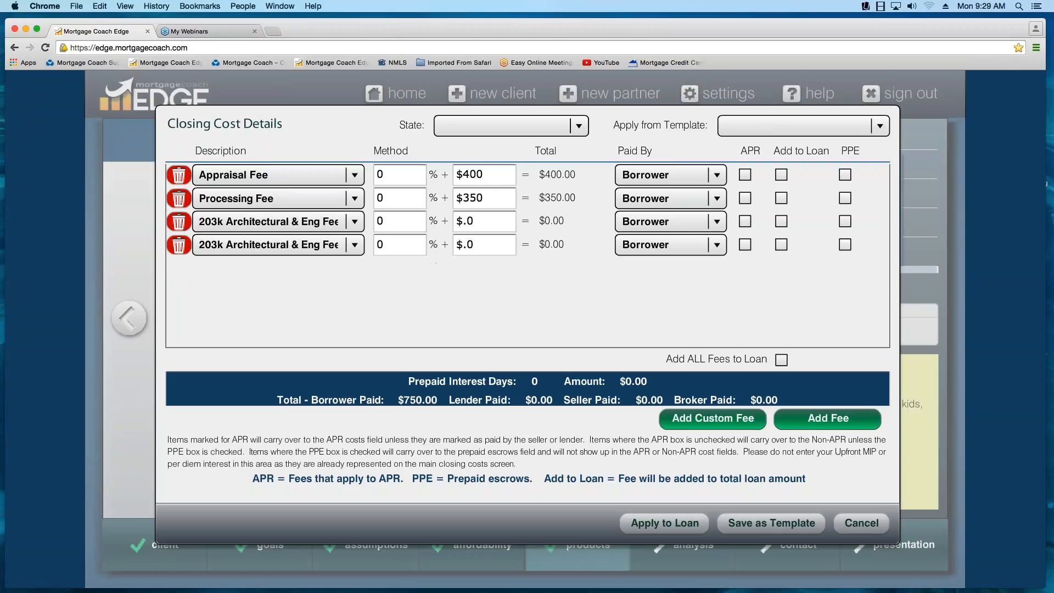
left_click(179, 221)
left_click(179, 222)
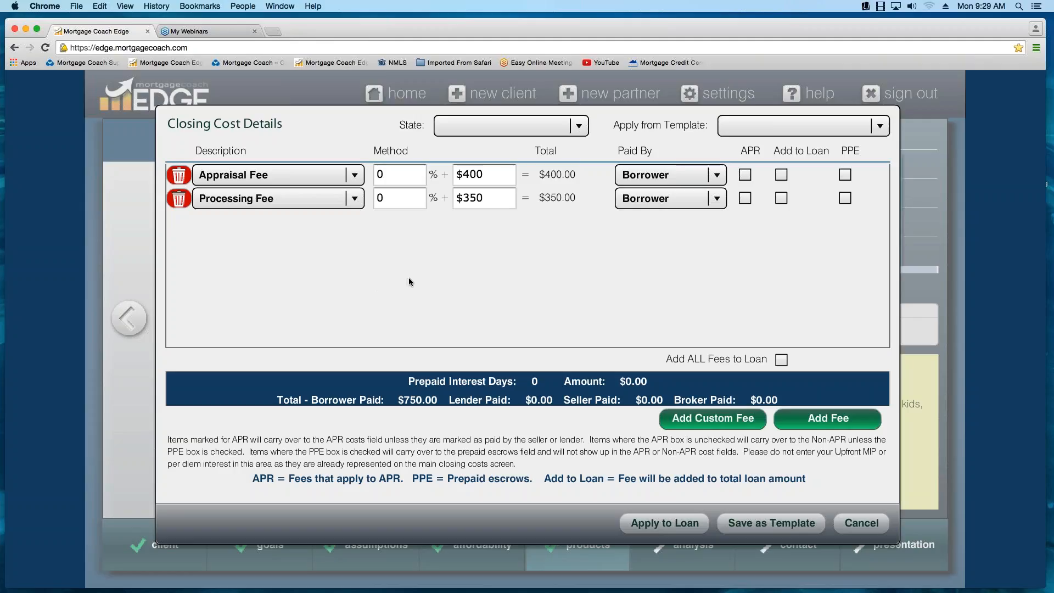
left_click(862, 529)
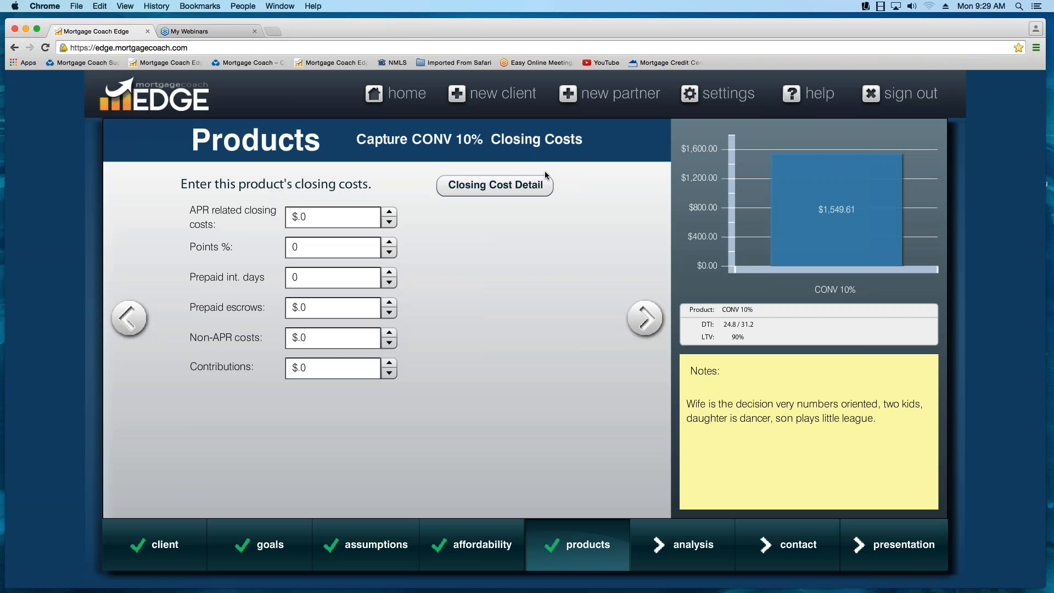
- Load the CONV PURCHASE FEES template in the closing cost details and apply its fees to the loan
left_click(797, 125)
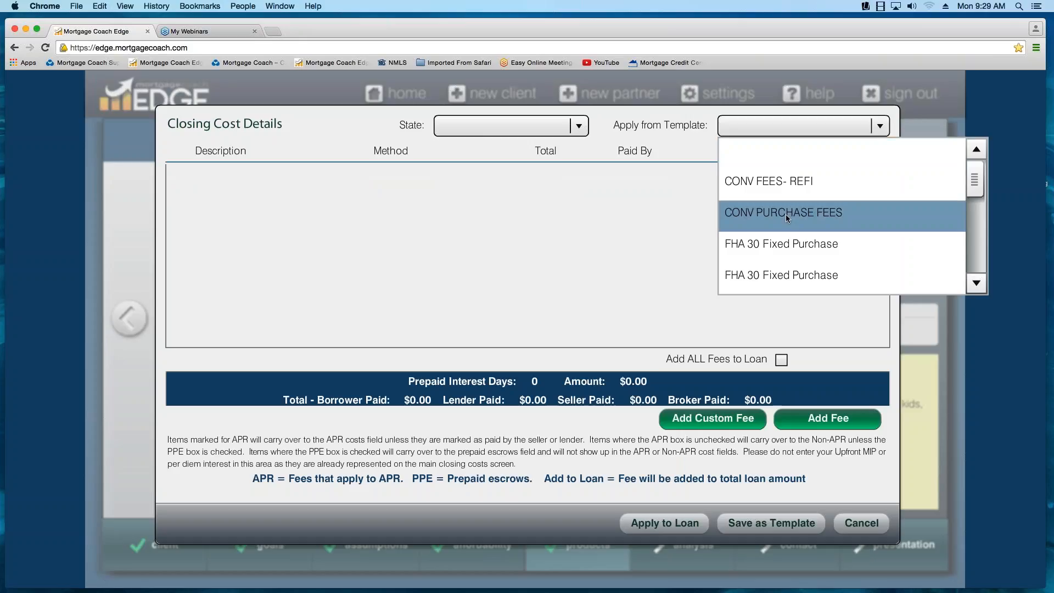
left_click(787, 217)
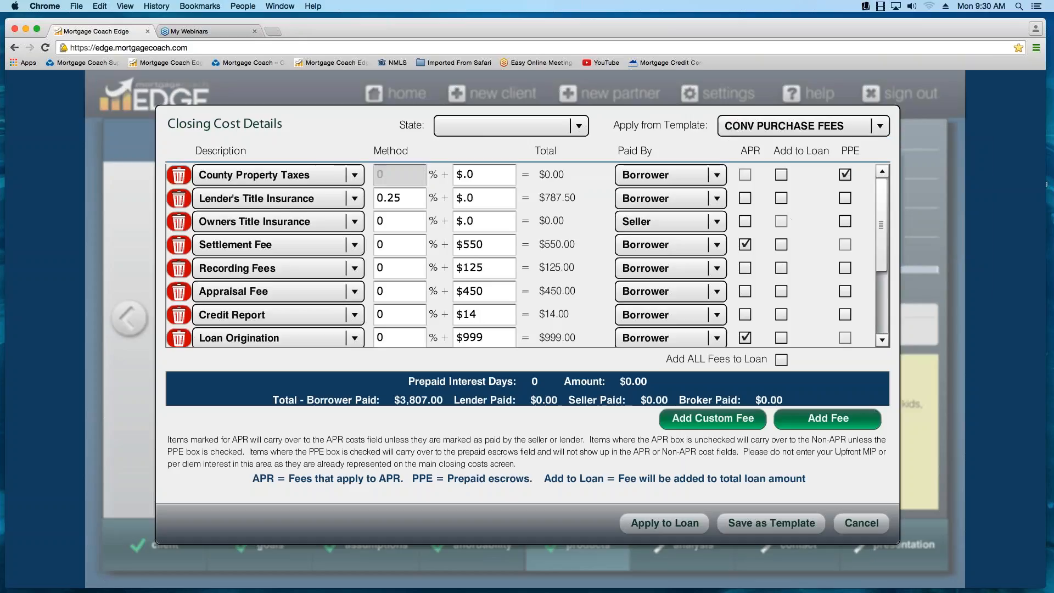
left_click(674, 529)
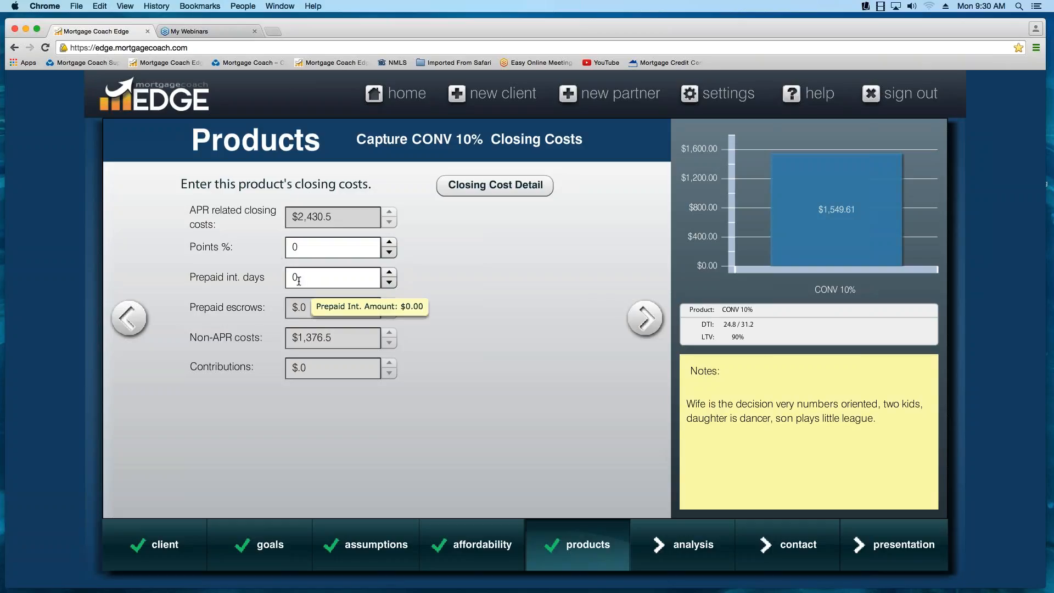
- Set the CONV 10% product's points to -0.25%, without adding them to the loan amount, and continue to its monthly costs
double_click(309, 249)
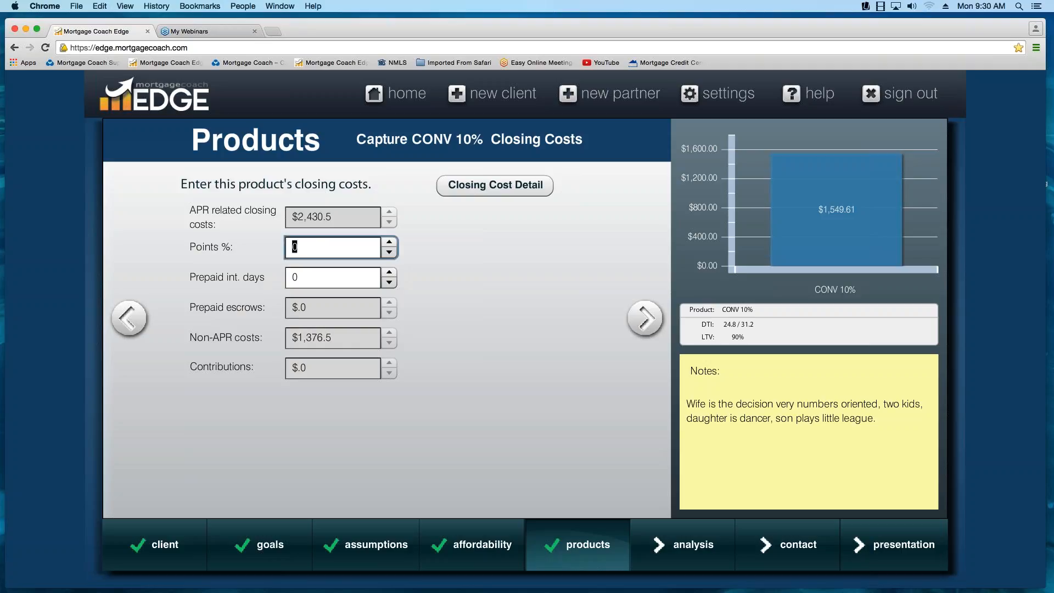
type("-.25")
left_click(647, 324)
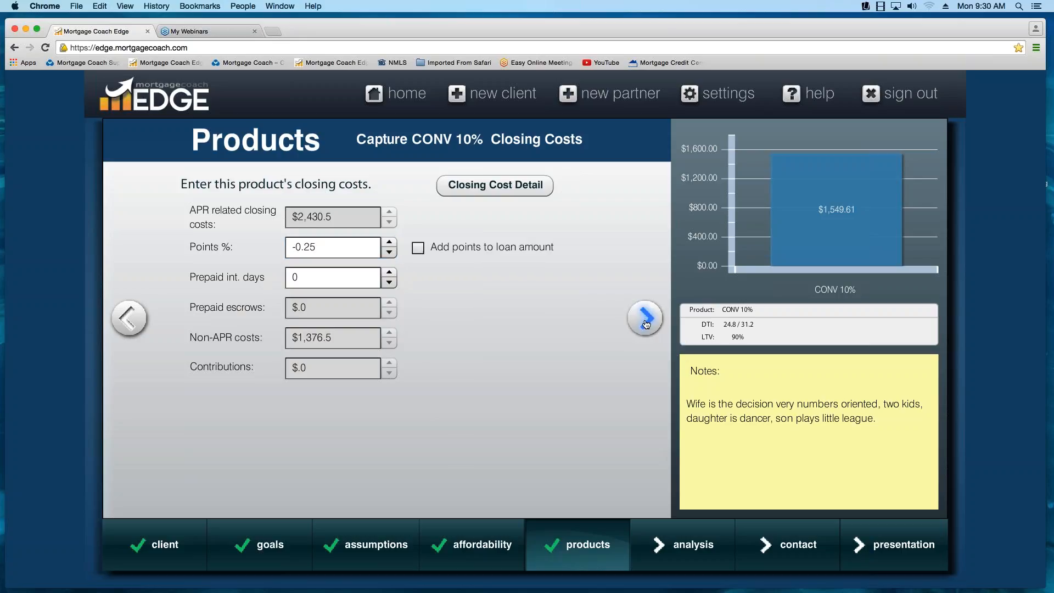
left_click(418, 249)
left_click(417, 249)
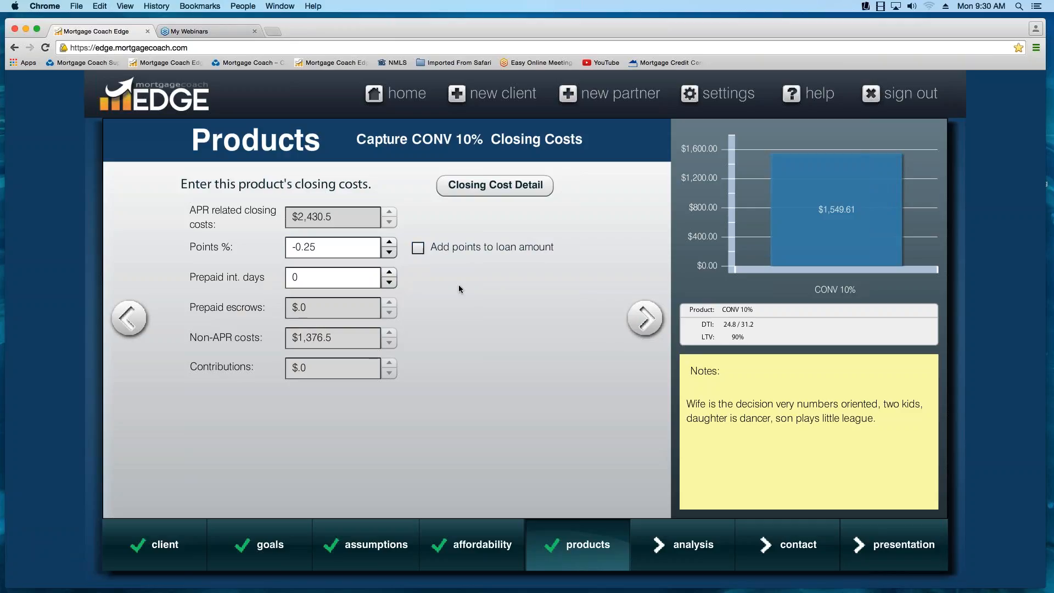
left_click(646, 320)
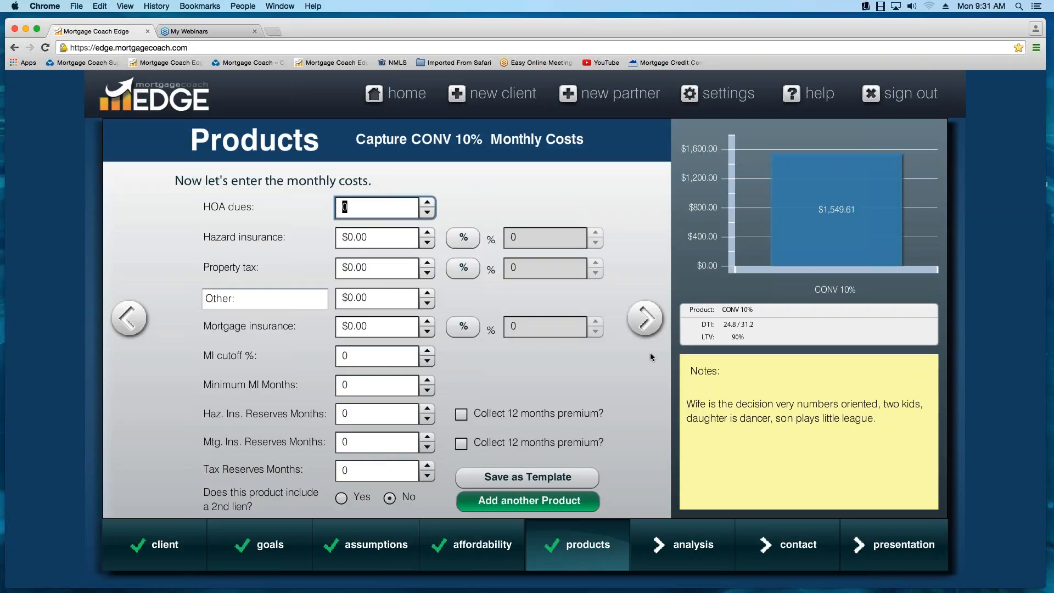
- Enter monthly costs of $45 for HOA dues, $65 for hazard insurance and $225 for property tax
type("45")
key("Tab")
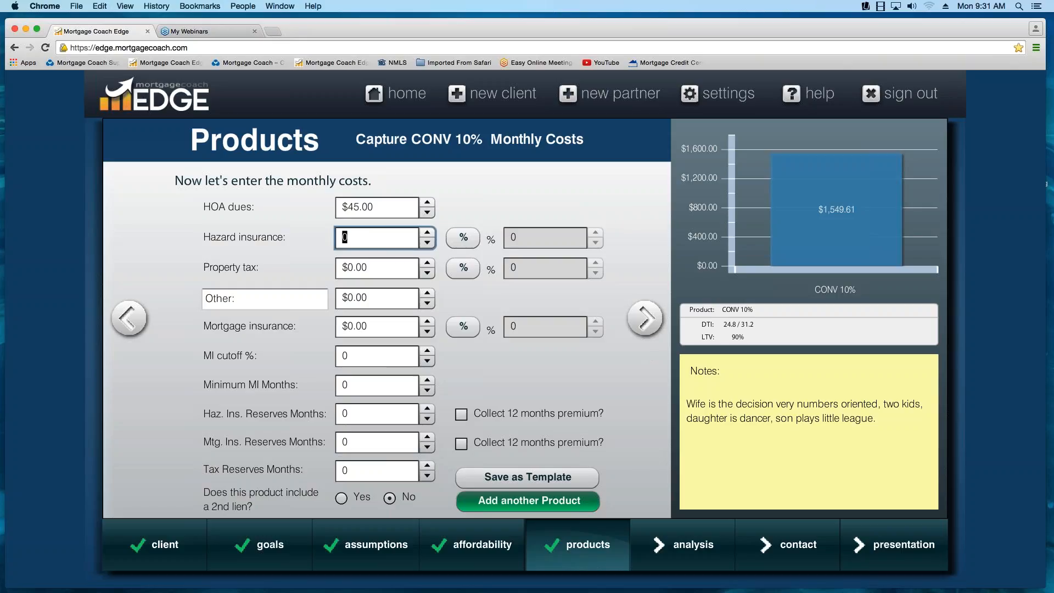
type("65")
key("Tab")
key("Tab")
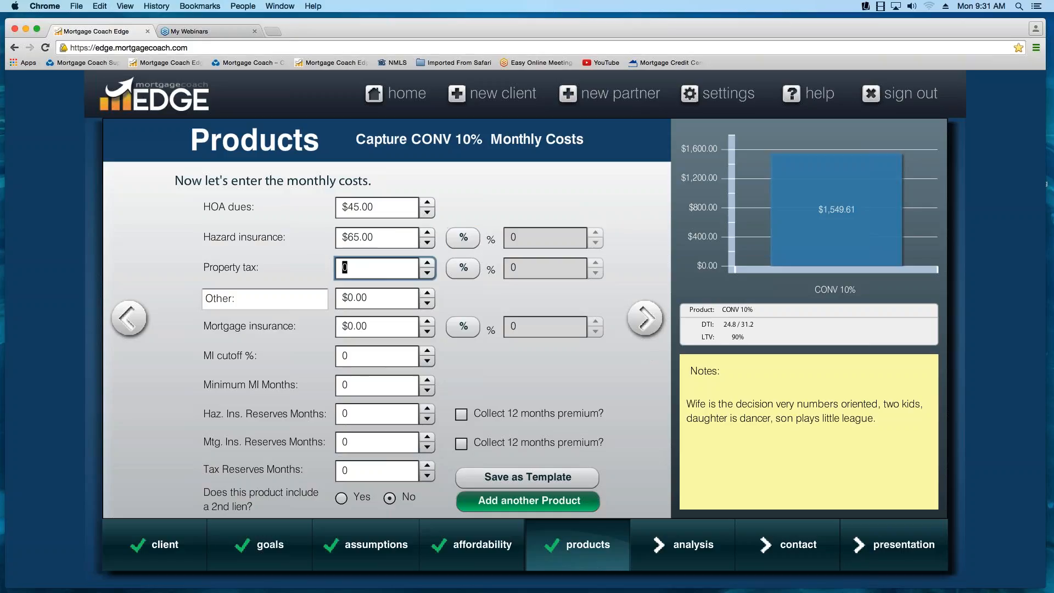
type("225")
key("Tab")
key("Tab")
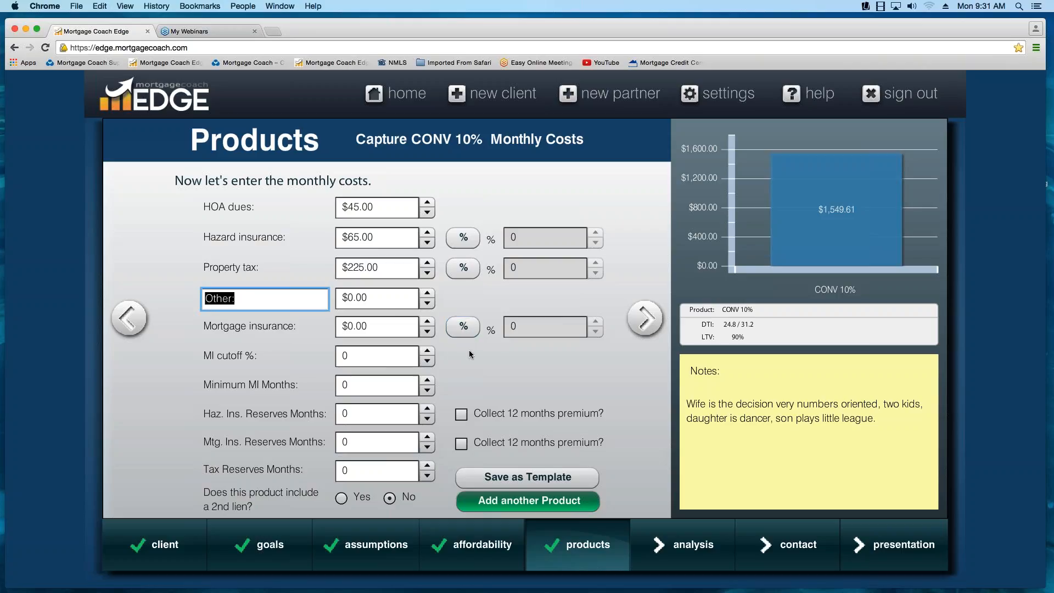
- Switch mortgage insurance to percentage entry at 0.35% and set the MI cutoff to 78%
left_click(464, 329)
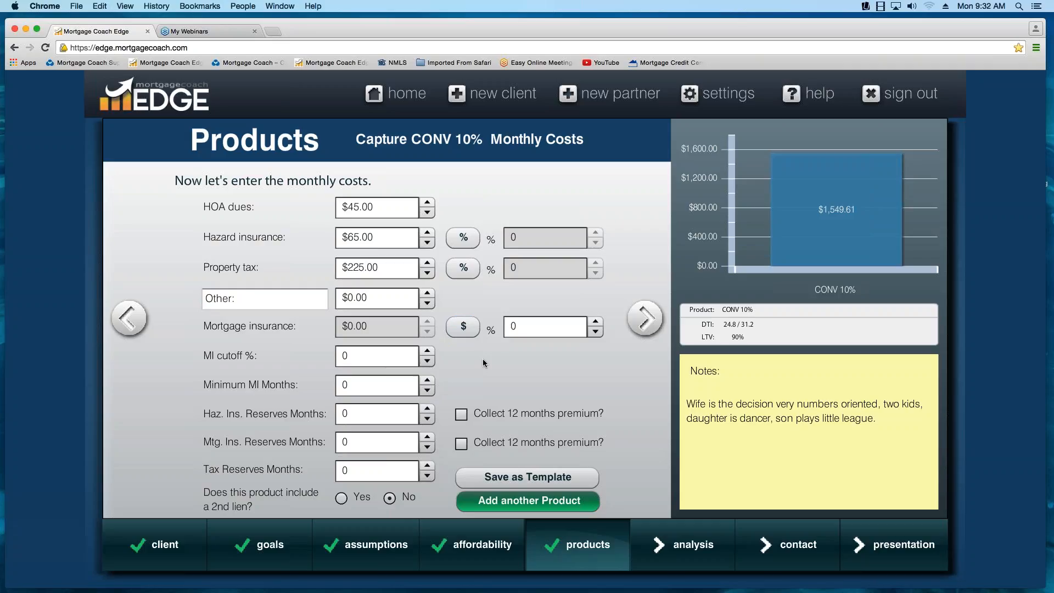
left_click(511, 327)
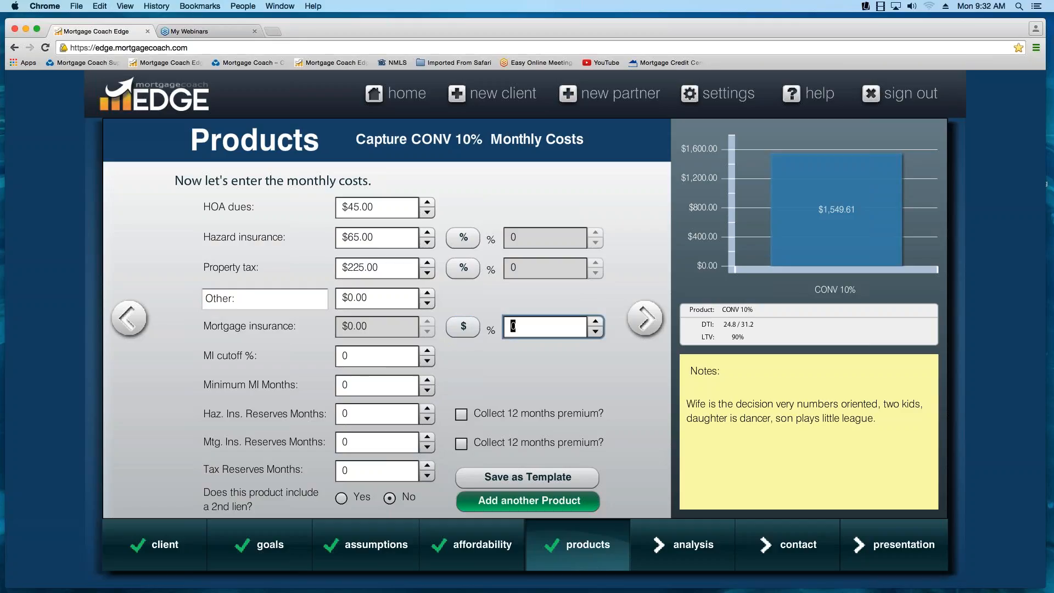
key("BackSpace")
type(".35")
key("Tab")
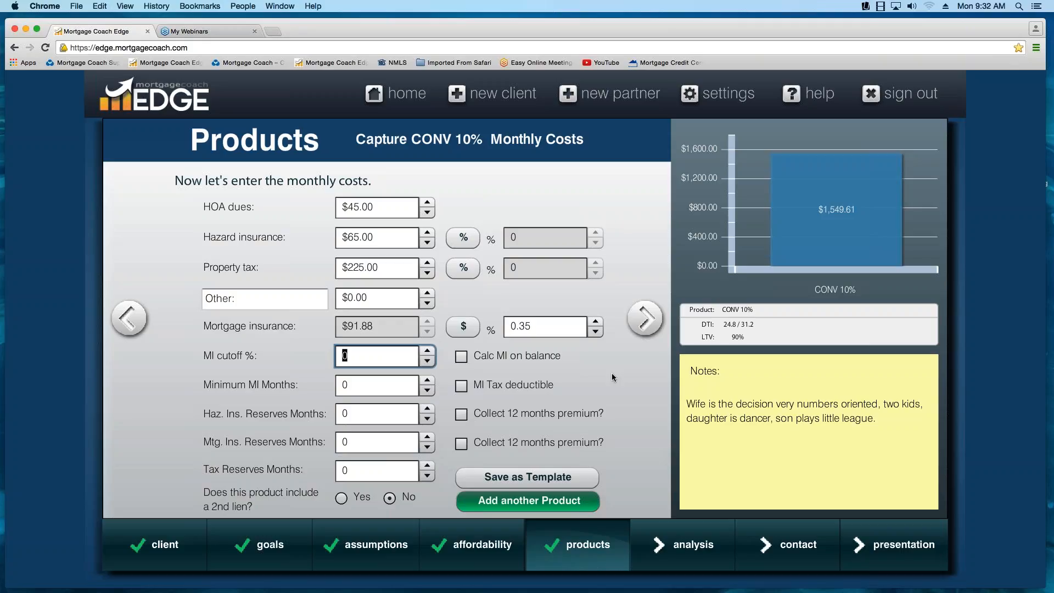
type("78")
key("Tab")
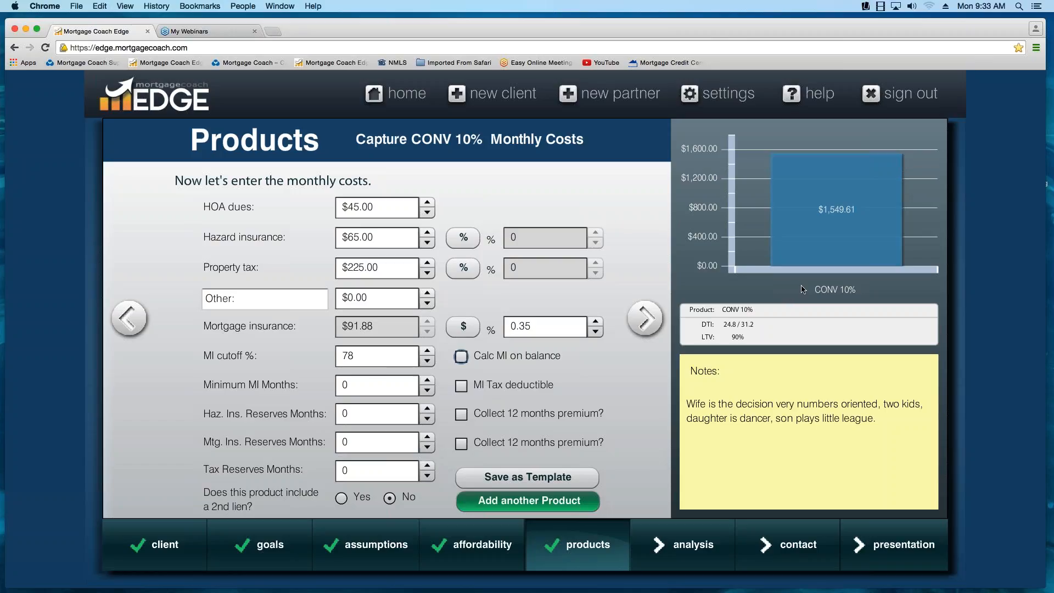
- Continue to the analysis summary and return to the monthly costs to refresh the monthly PITI chart
mouse_move(833, 226)
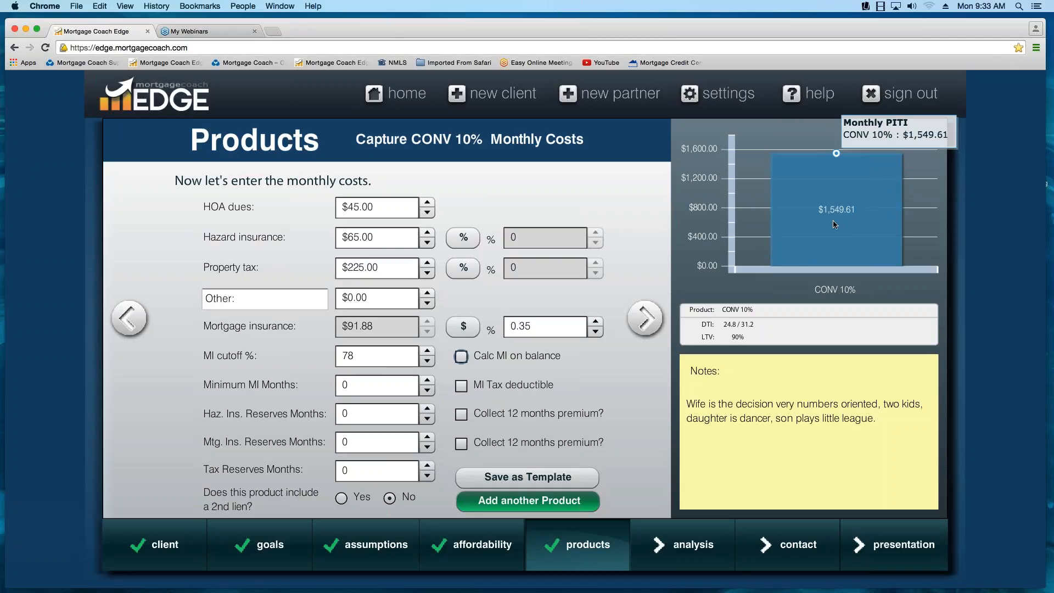
left_click(651, 323)
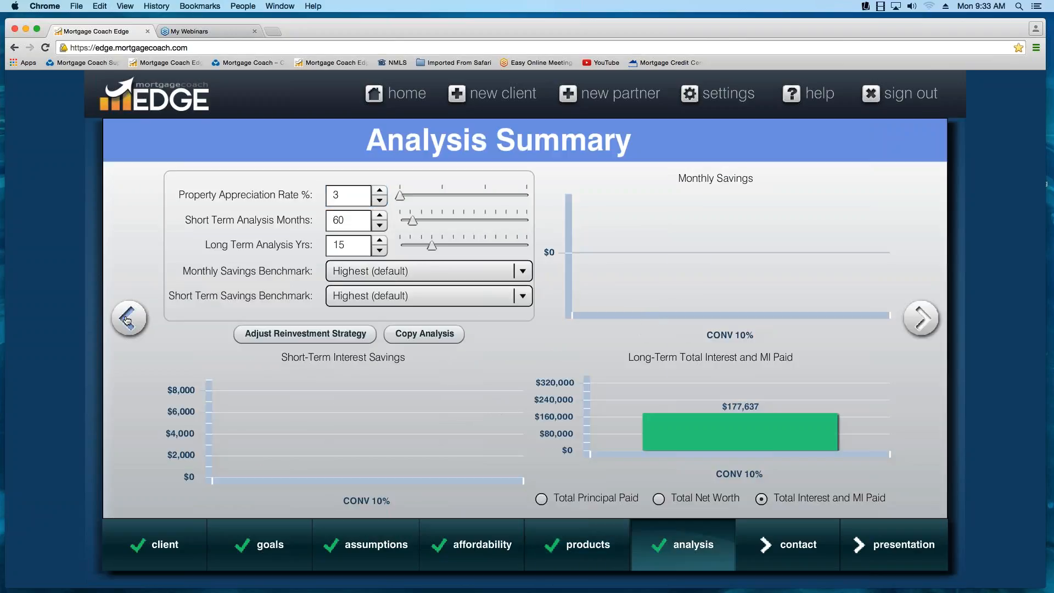
left_click(127, 321)
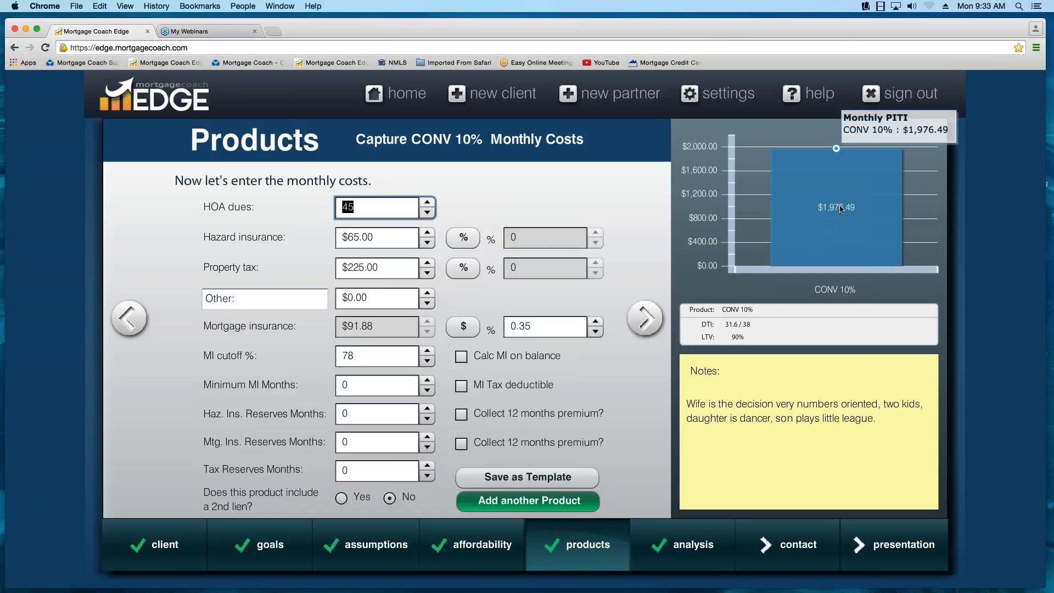
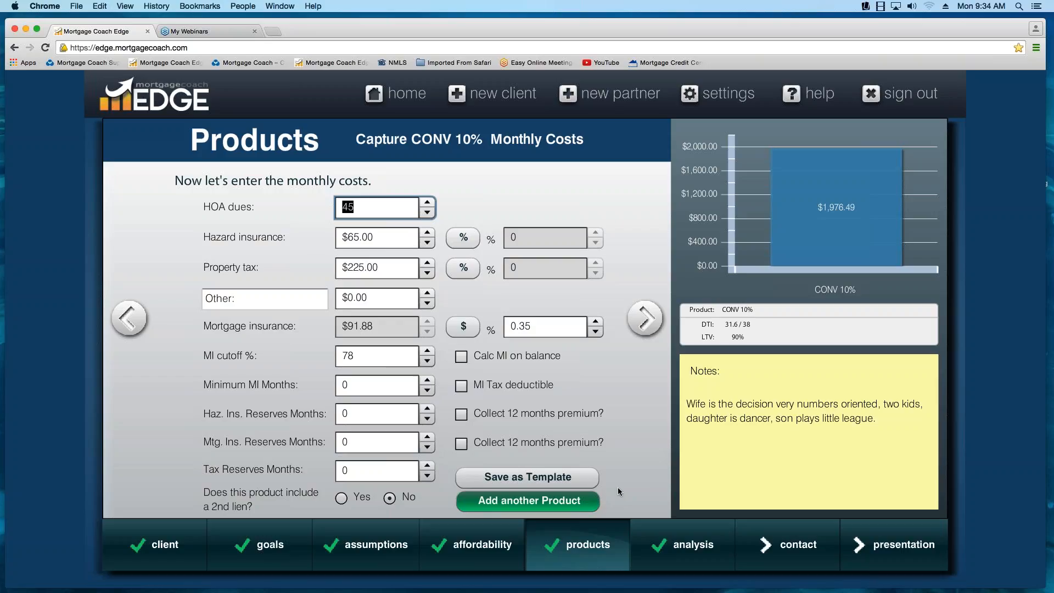
- Add another product and name it FHA 3.5%
left_click(530, 501)
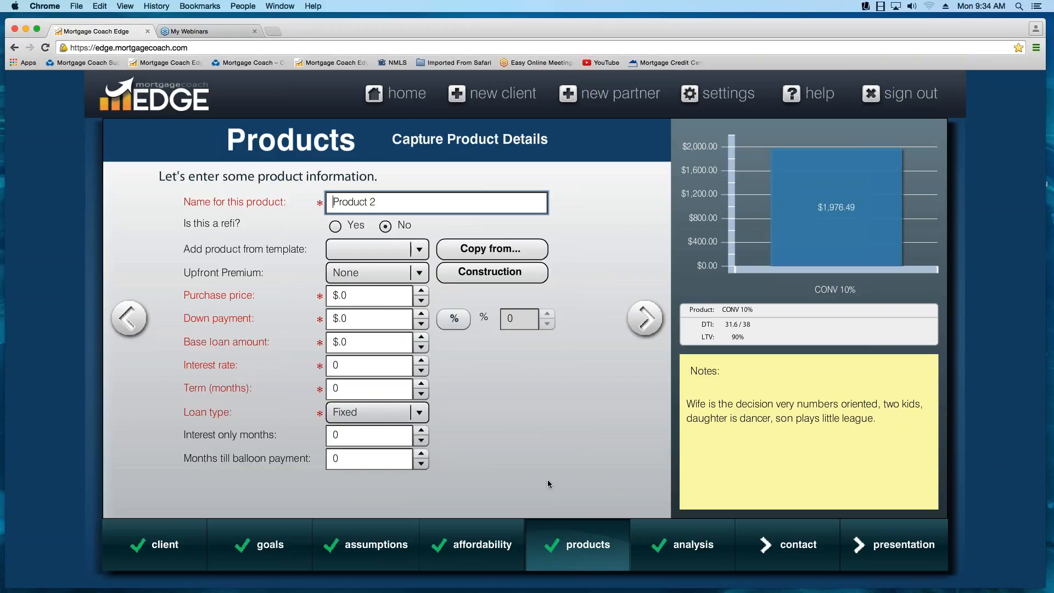
type("FHA")
key("Delete")
key("Delete")
key("Delete")
key("Delete")
key("Delete")
key("Delete")
key("Delete")
key("Delete")
key("Delete")
type("3.5%")
mouse_move(593, 525)
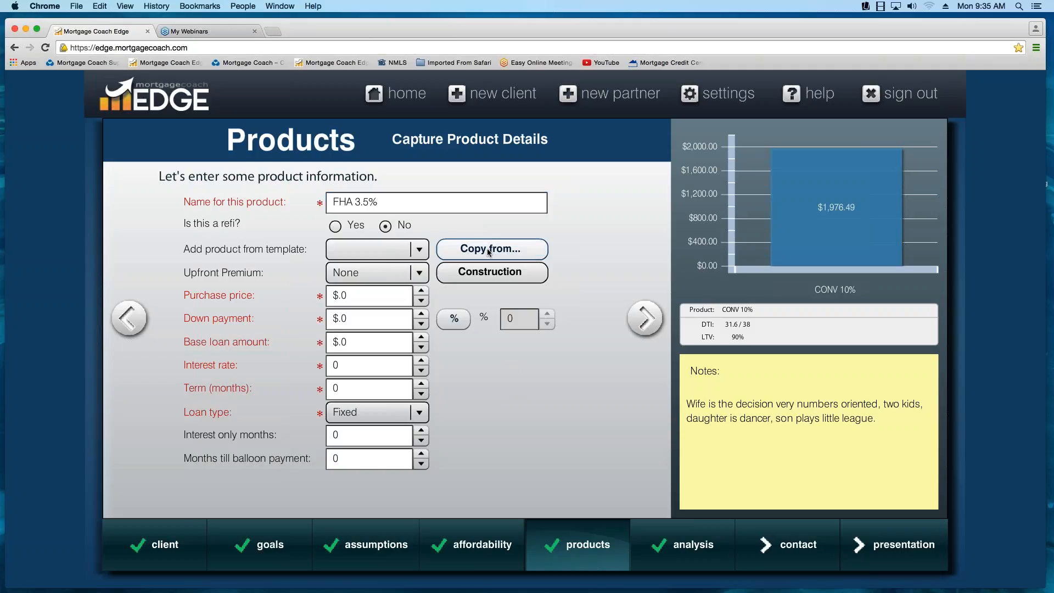
- Copy the CONV 10% product's details into FHA 3.5% and set its upfront premium to FHA
left_click(487, 250)
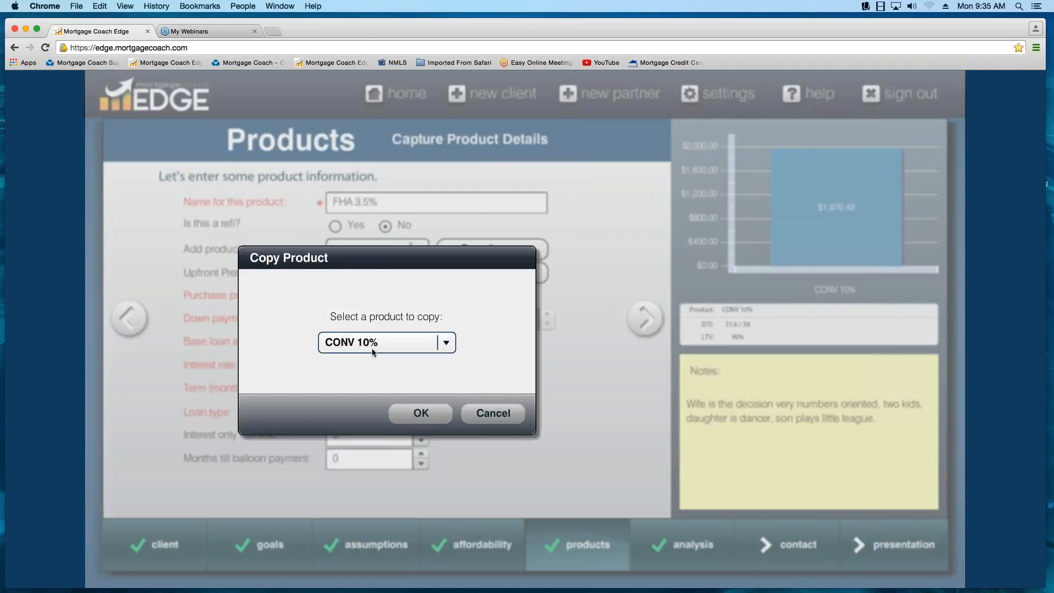
left_click(417, 421)
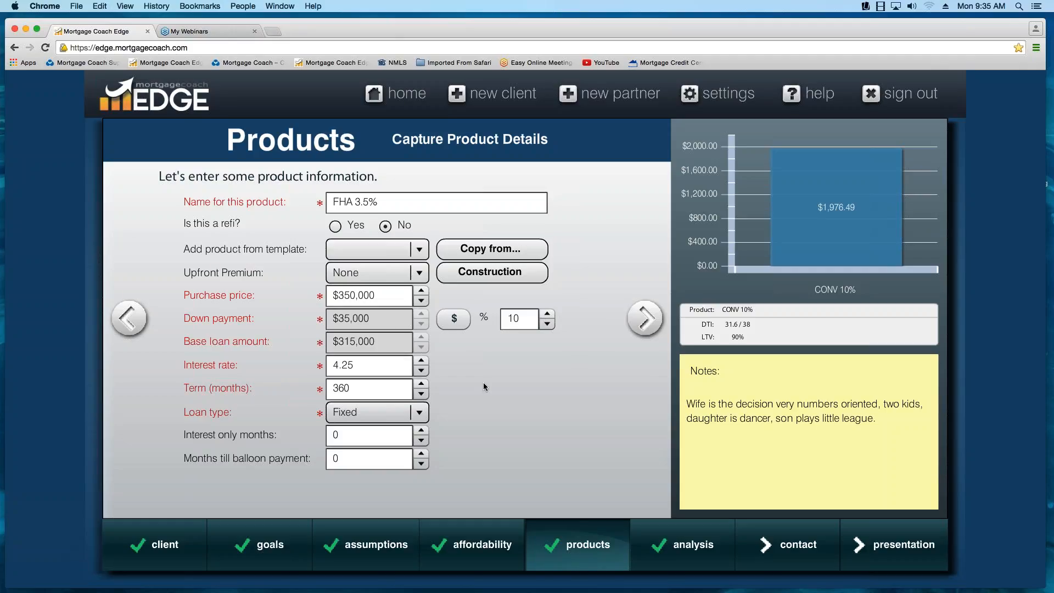
left_click(421, 273)
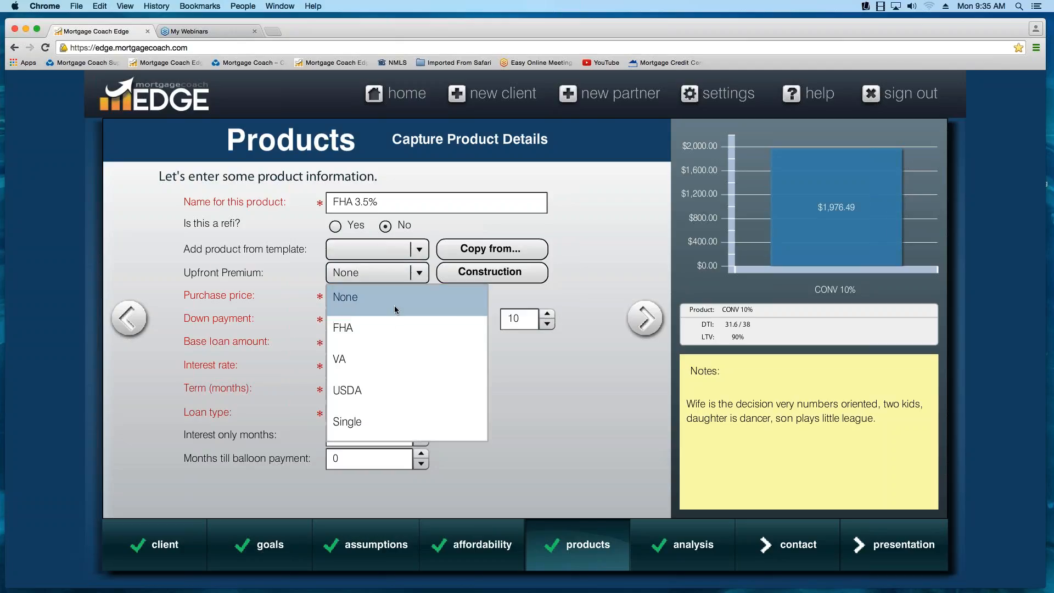
left_click(383, 329)
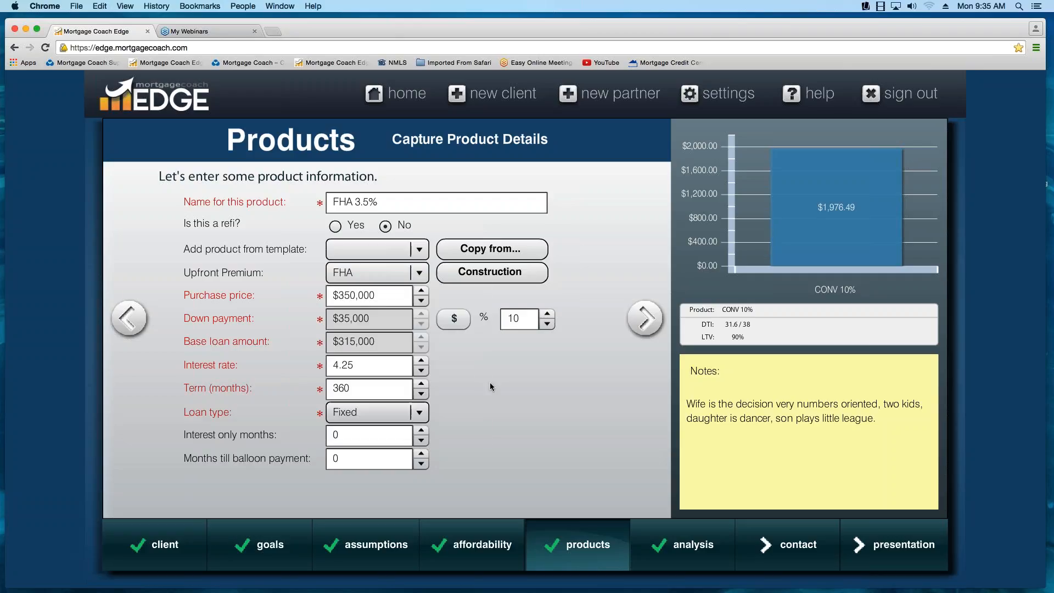
- Set the FHA product's down payment to 3.5% and interest rate to 4.125%, and continue to its closing costs
double_click(505, 318)
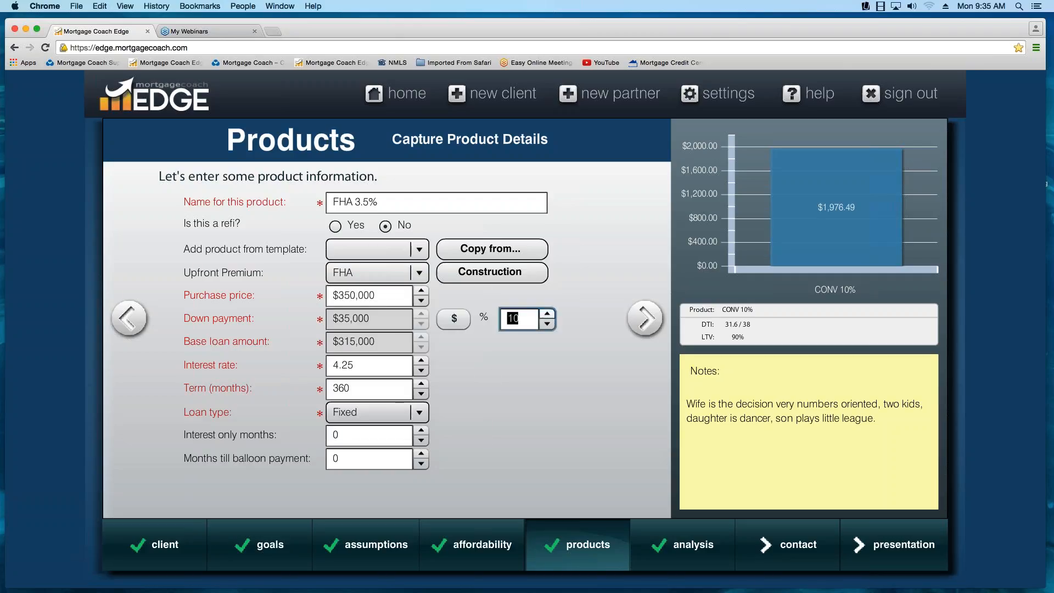
type("3.5")
left_click(365, 375)
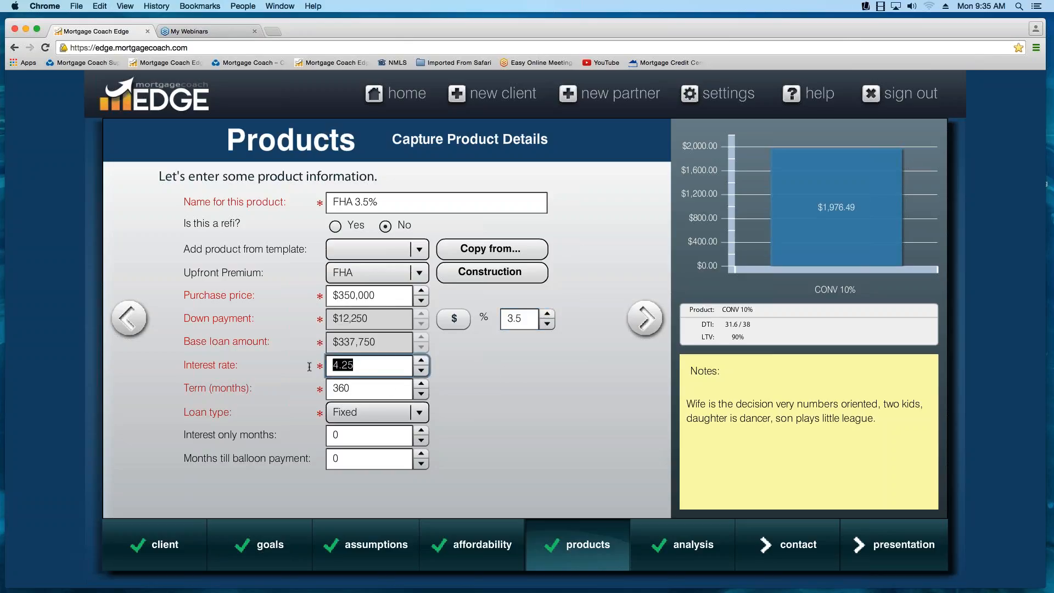
type("4.125")
key("Tab")
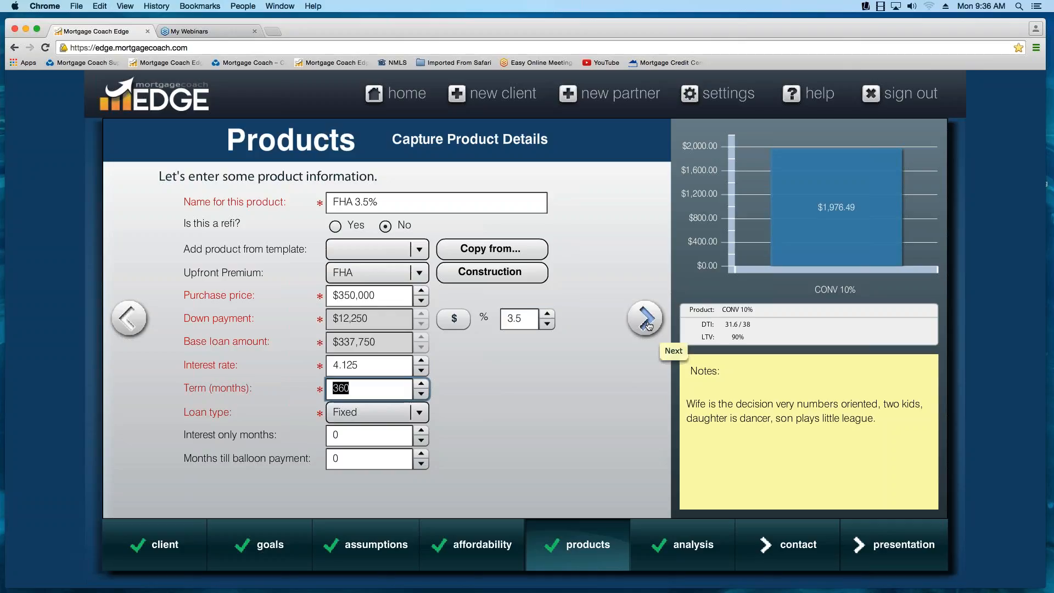
mouse_move(832, 252)
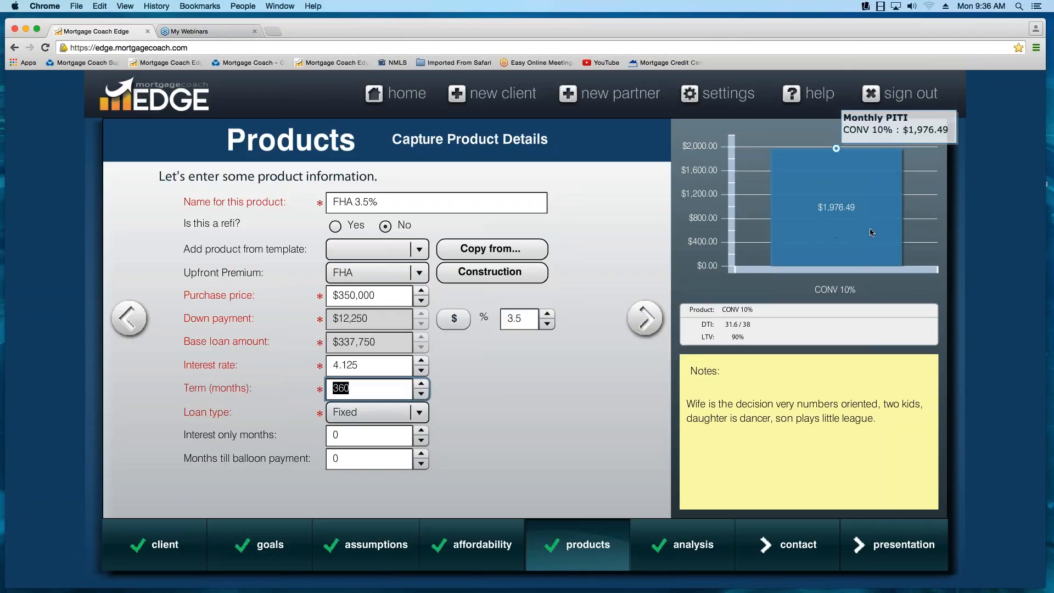
left_click(646, 320)
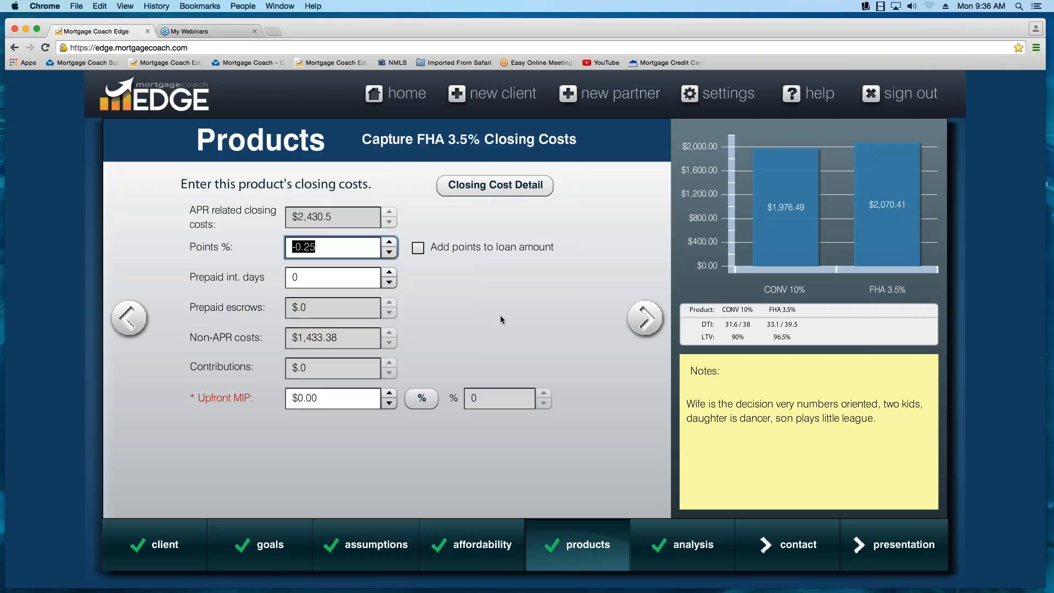
- Fill the closing cost details from the first of the two FHA 30 Fixed Purchase templates and apply them to the loan
left_click(496, 192)
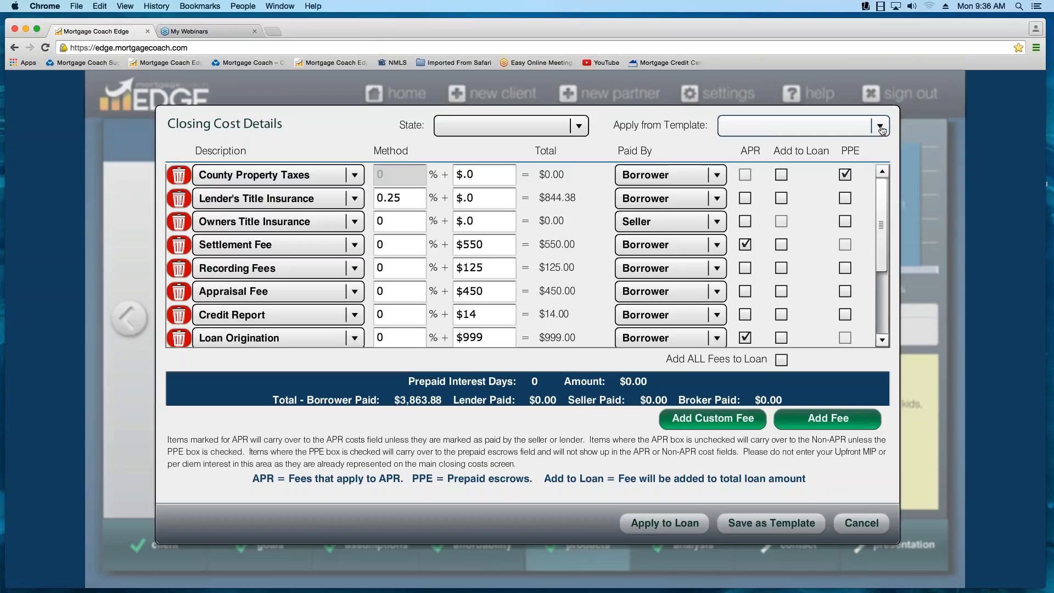
left_click(881, 127)
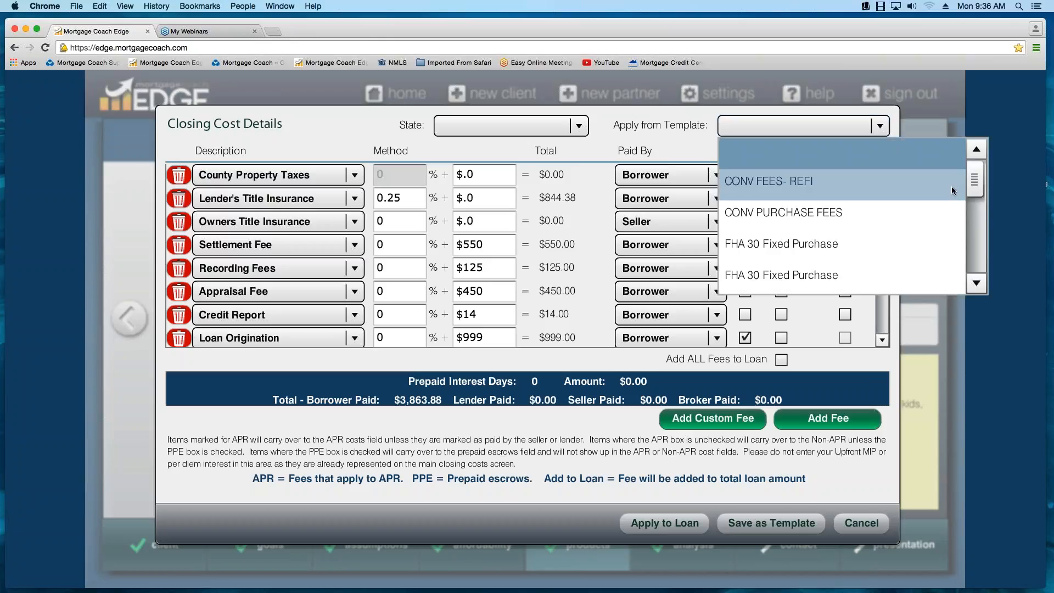
left_click(819, 275)
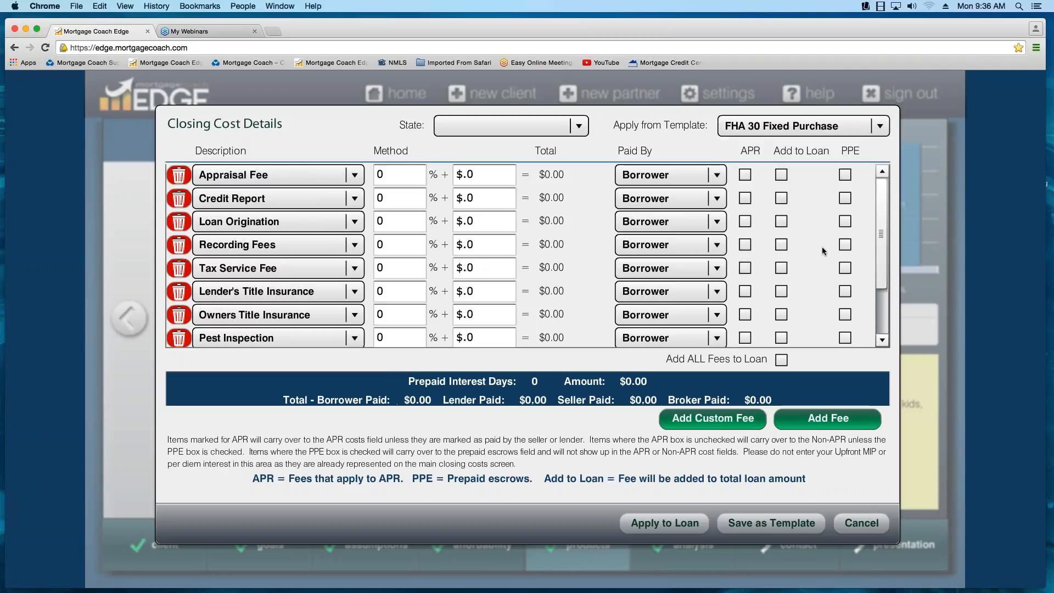
left_click(882, 127)
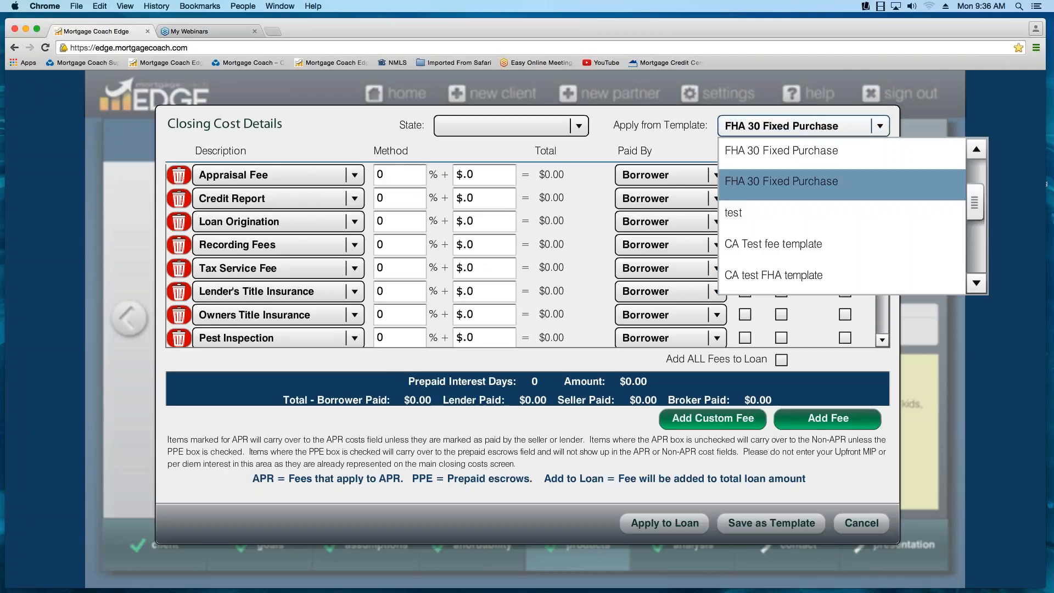
scroll(794, 166, "down", 1)
left_click(795, 164)
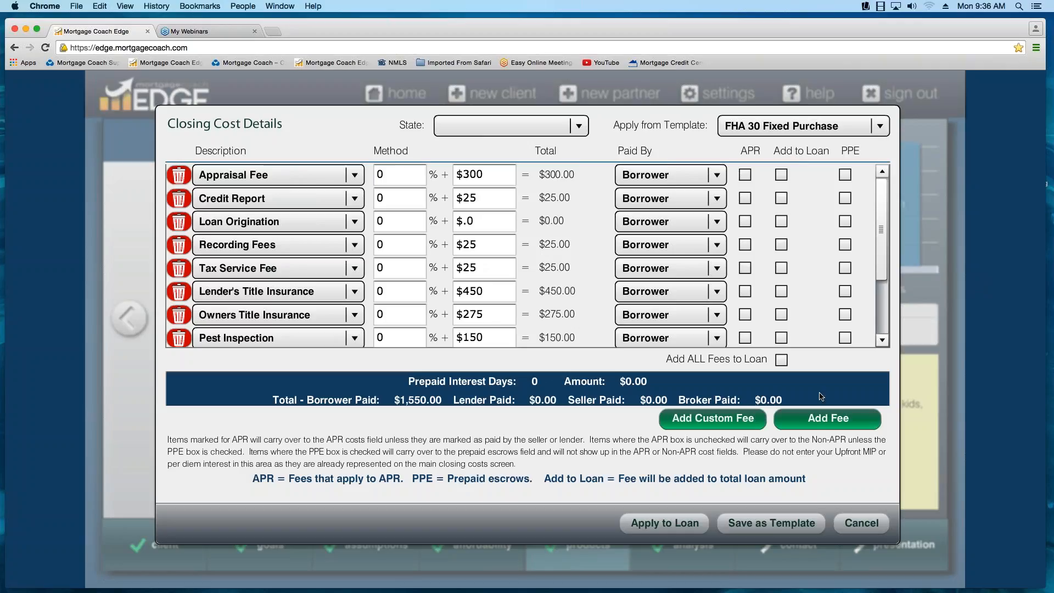
left_click(675, 530)
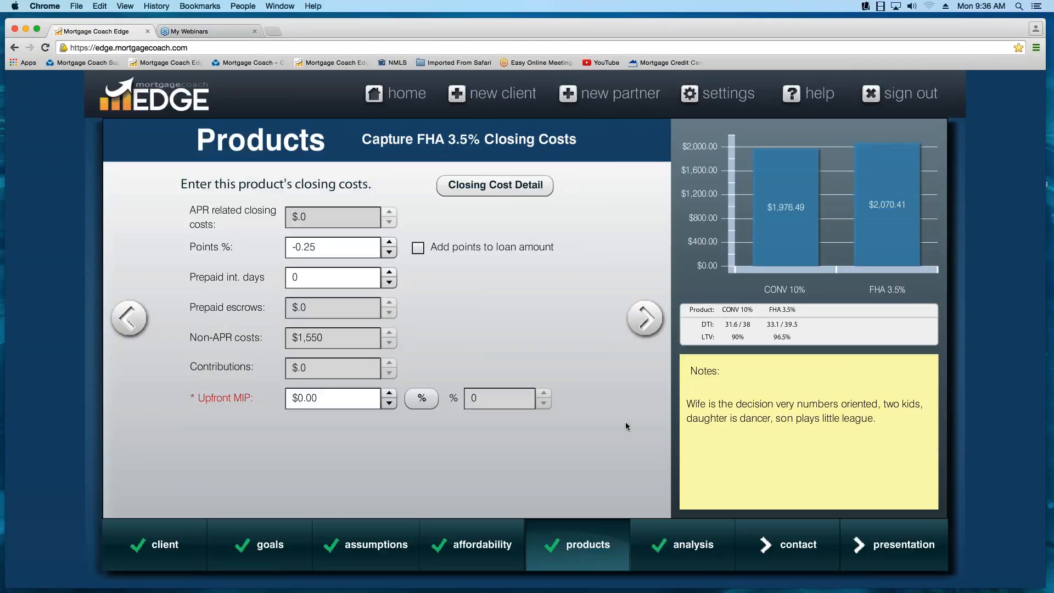
- Set points to 0% and upfront MIP to 1.75% by percentage, and continue to the FHA product's monthly costs
mouse_move(293, 248)
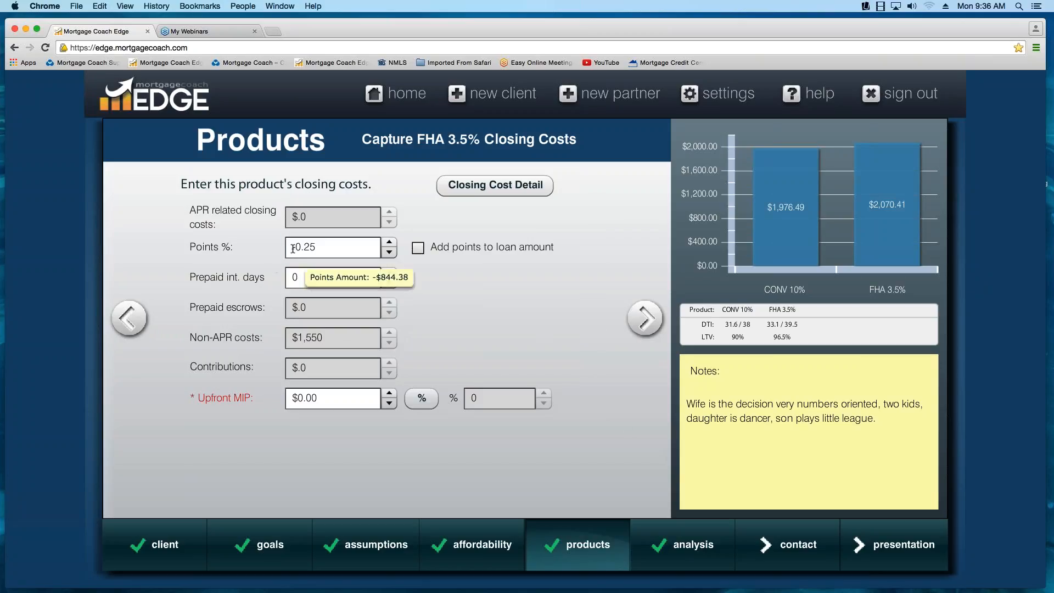
left_click_drag(293, 248, 361, 246)
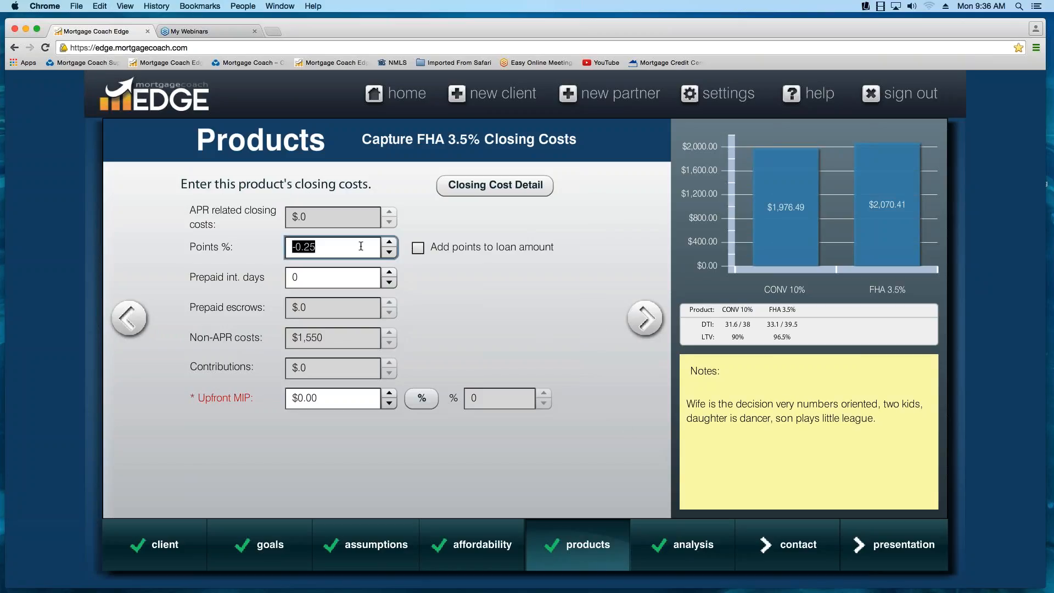
type("0")
key("Tab")
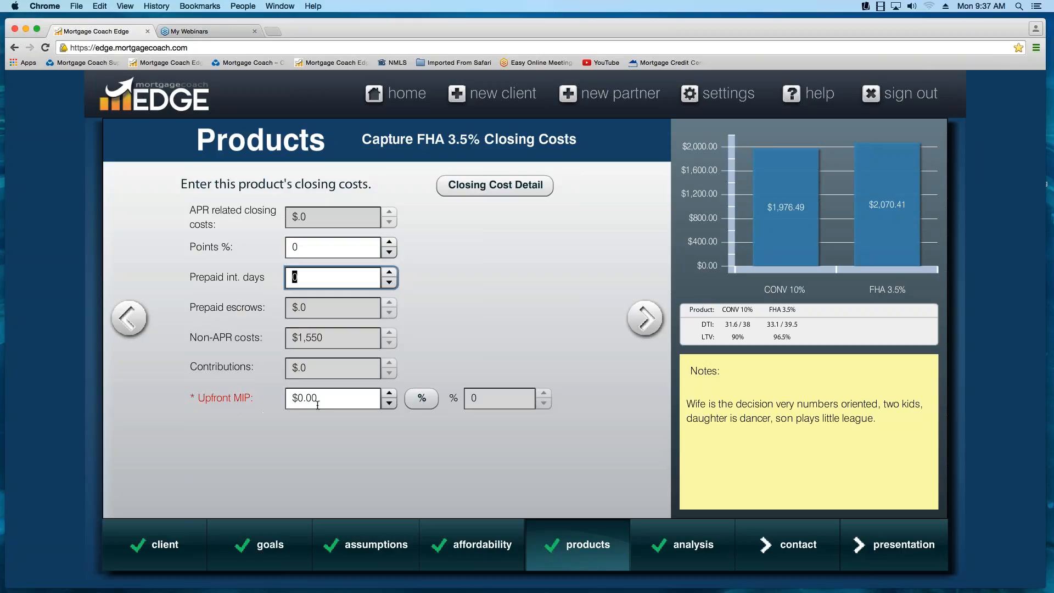
left_click(422, 398)
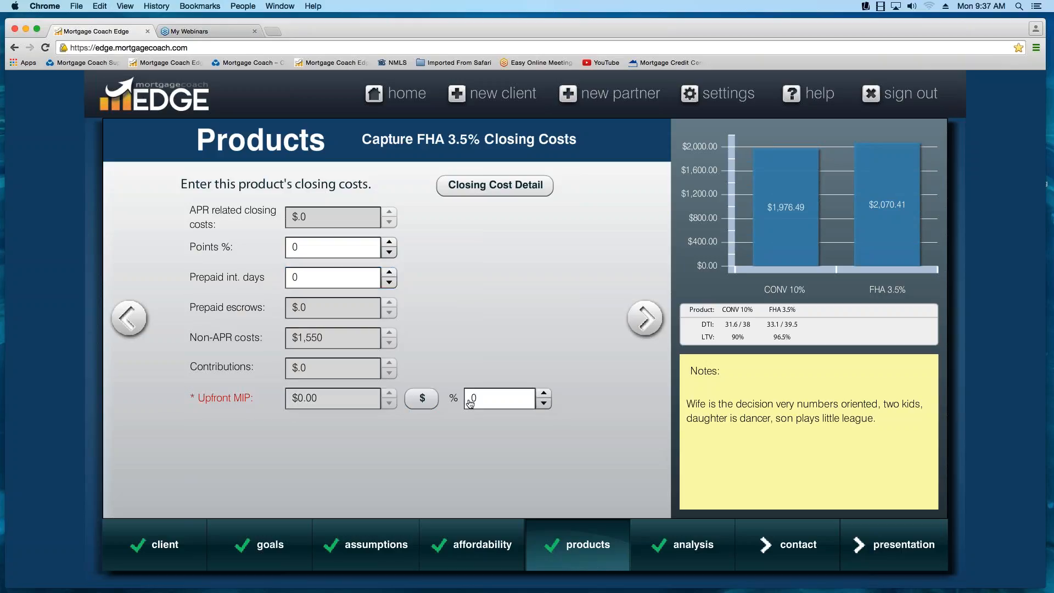
left_click(497, 401)
type("1.75")
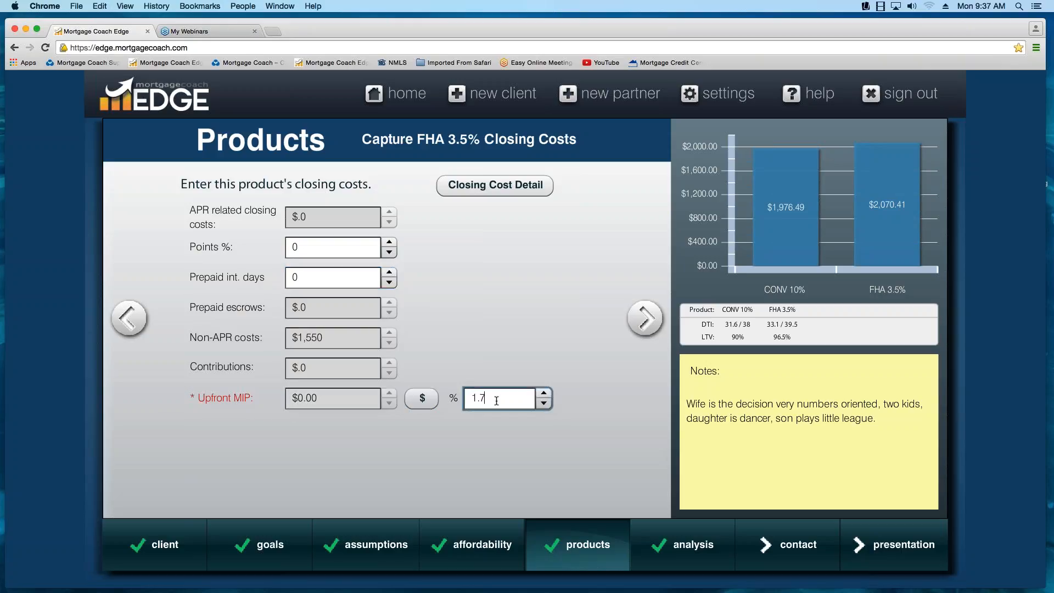
left_click(646, 319)
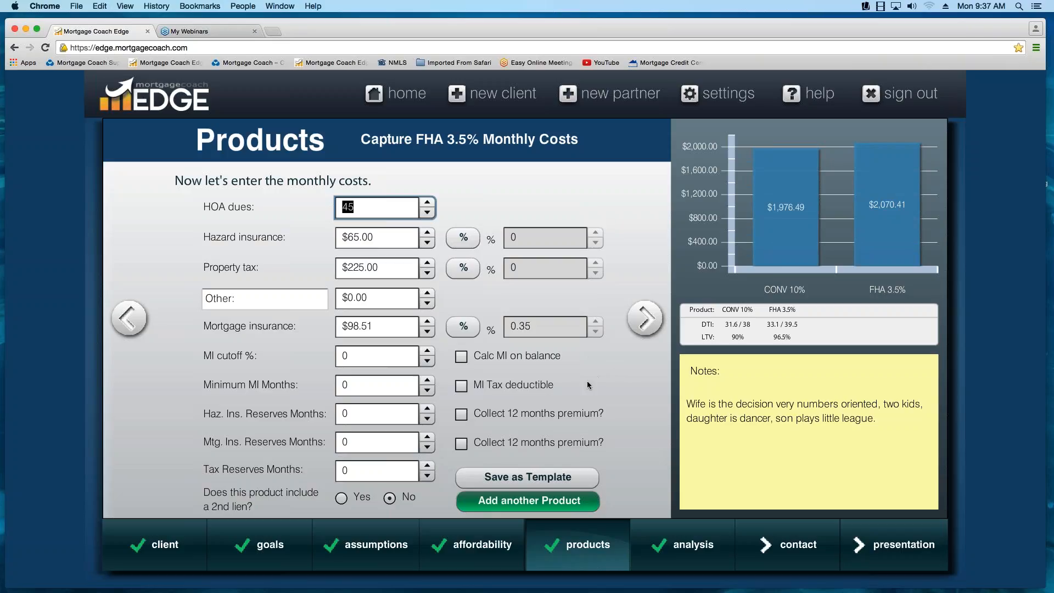
- Set mortgage insurance to 0.85% calculated on balance, with 360 minimum MI months, and continue to the analysis summary
left_click(464, 328)
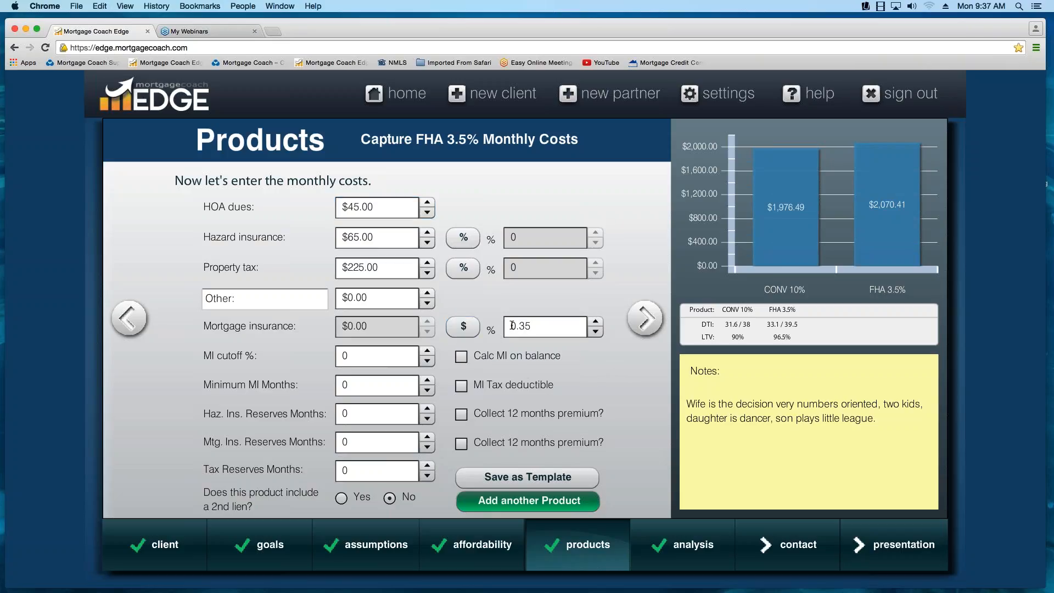
double_click(569, 327)
type(".85")
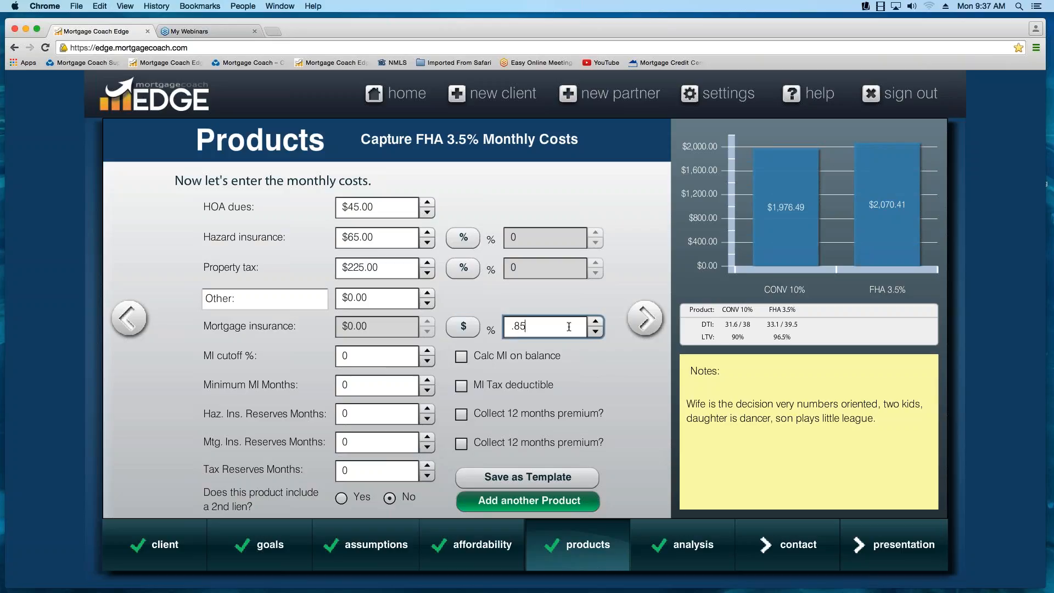
key("Tab")
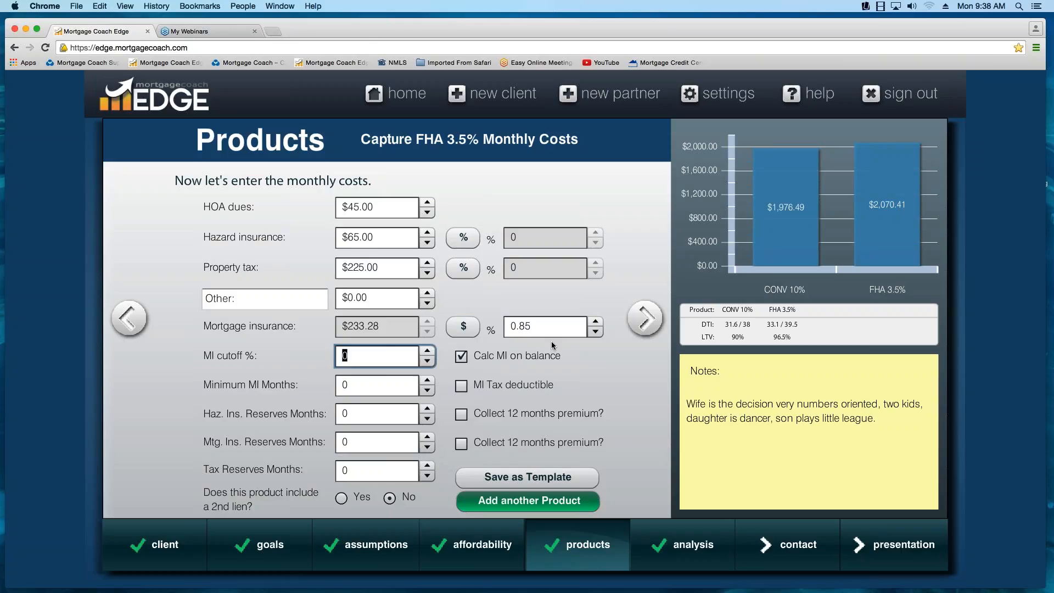
left_click(369, 384)
type("360")
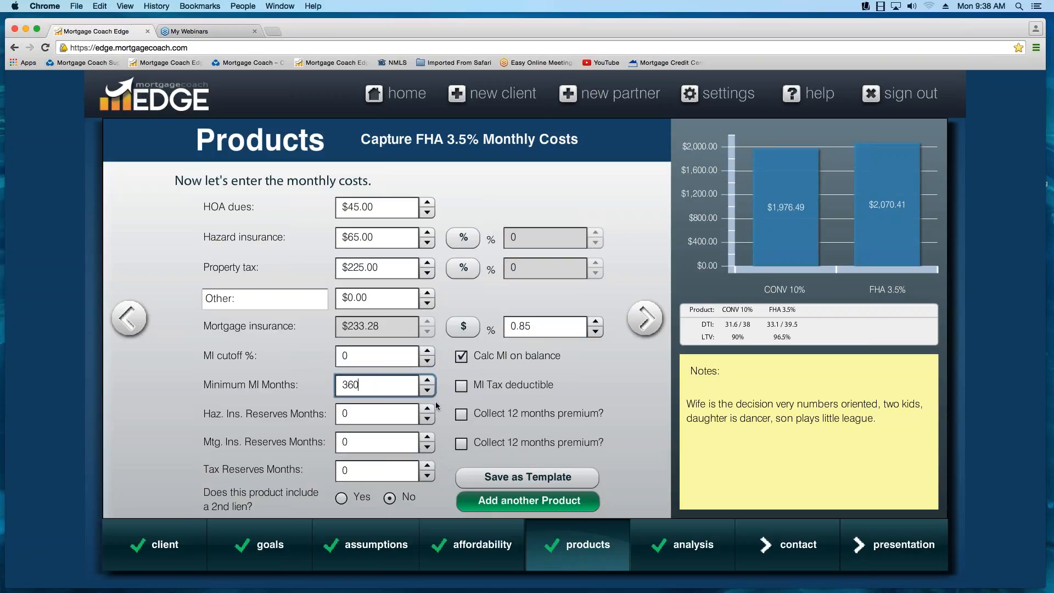
key("Tab")
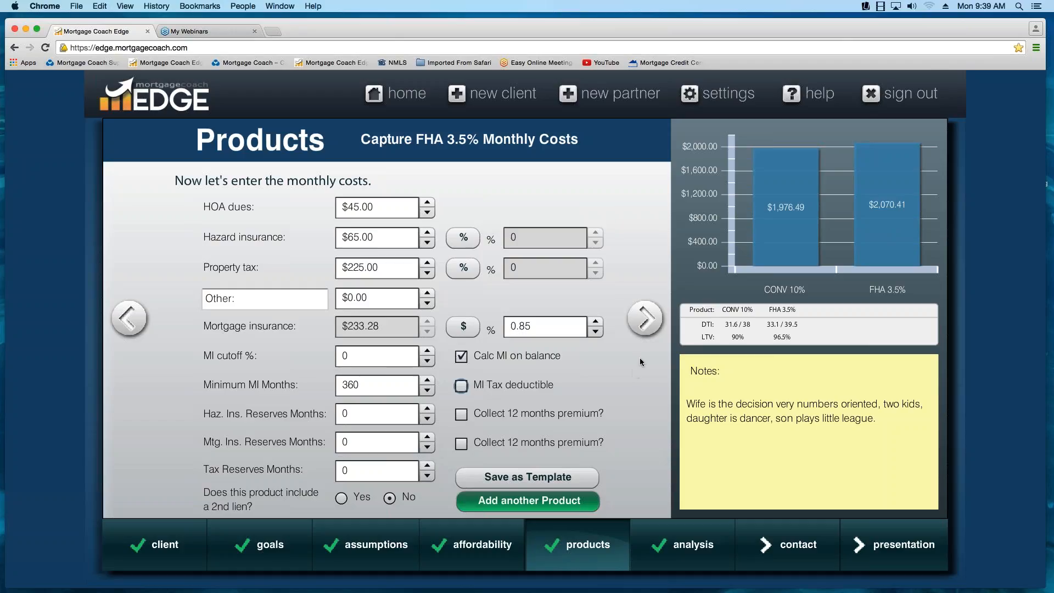
left_click(646, 319)
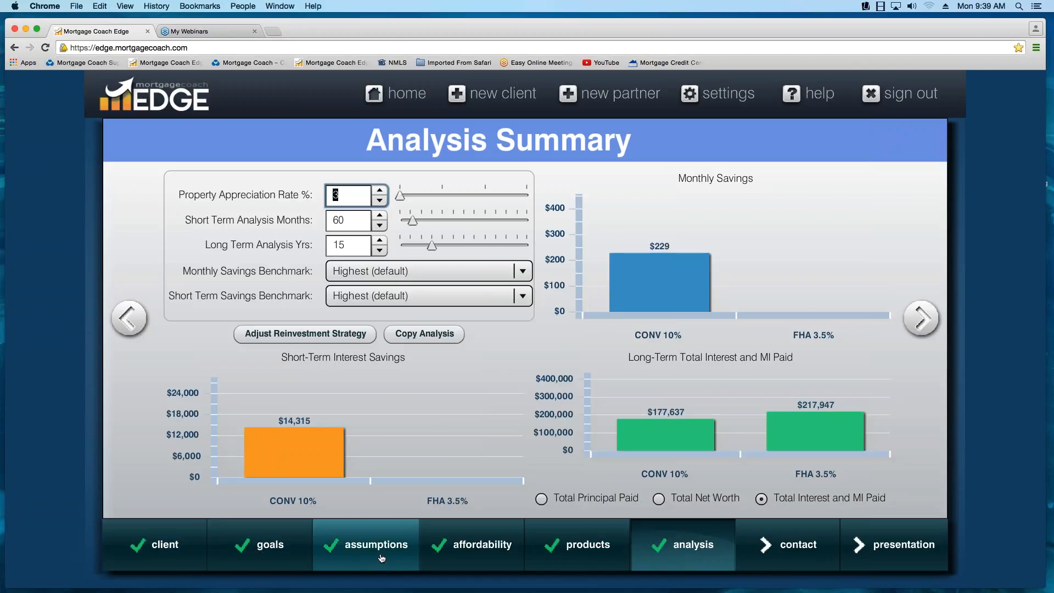
- Set the monthly savings benchmark to CONV 10% in the analysis summary
mouse_move(582, 564)
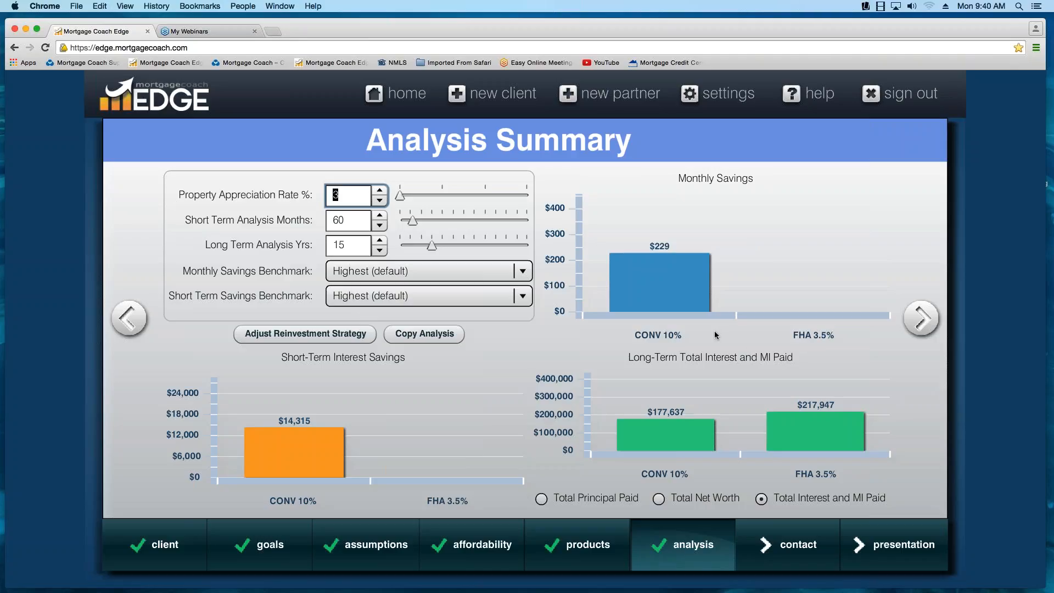
mouse_move(693, 305)
mouse_move(301, 279)
left_click(524, 273)
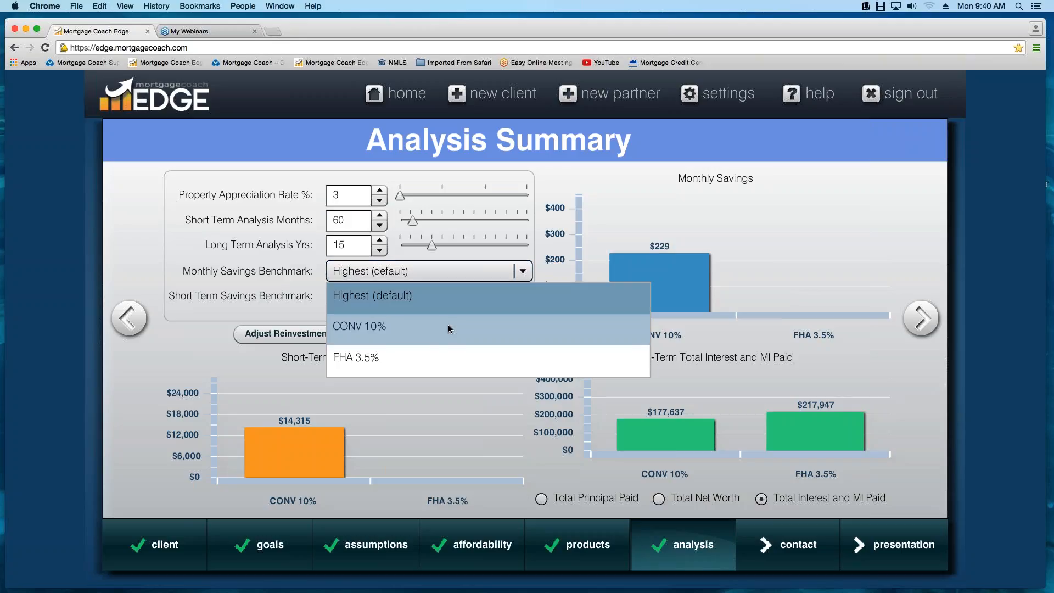
left_click(434, 328)
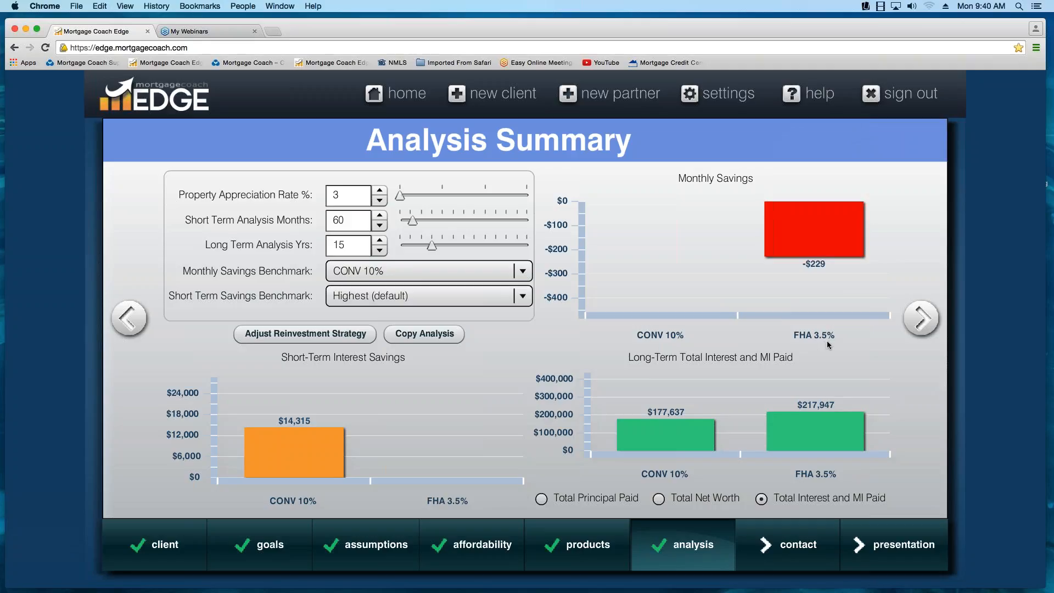
- Set the short-term analysis period to 36 months
mouse_move(838, 256)
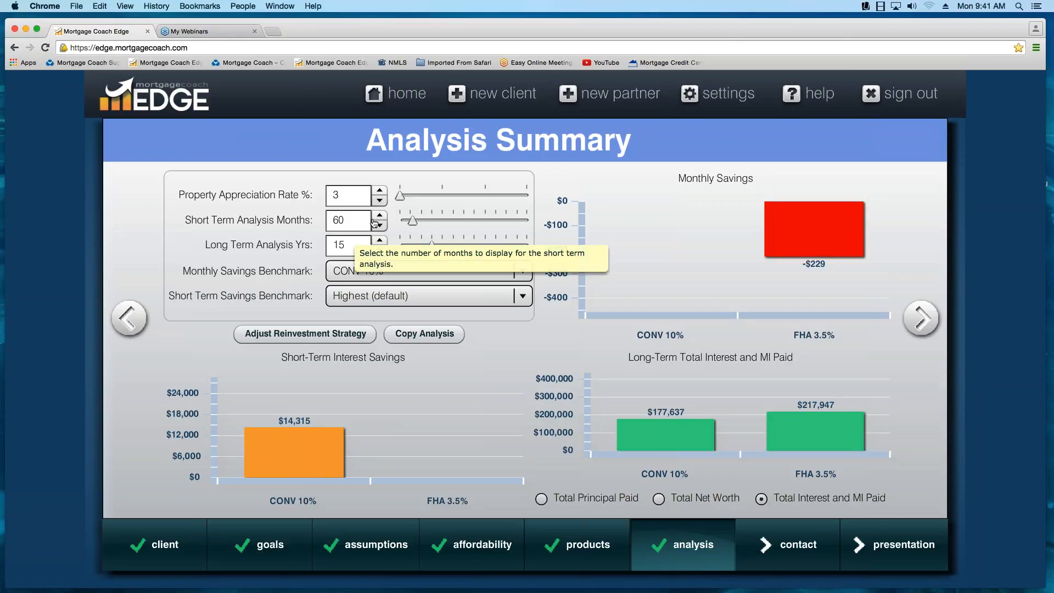
double_click(345, 221)
type("36")
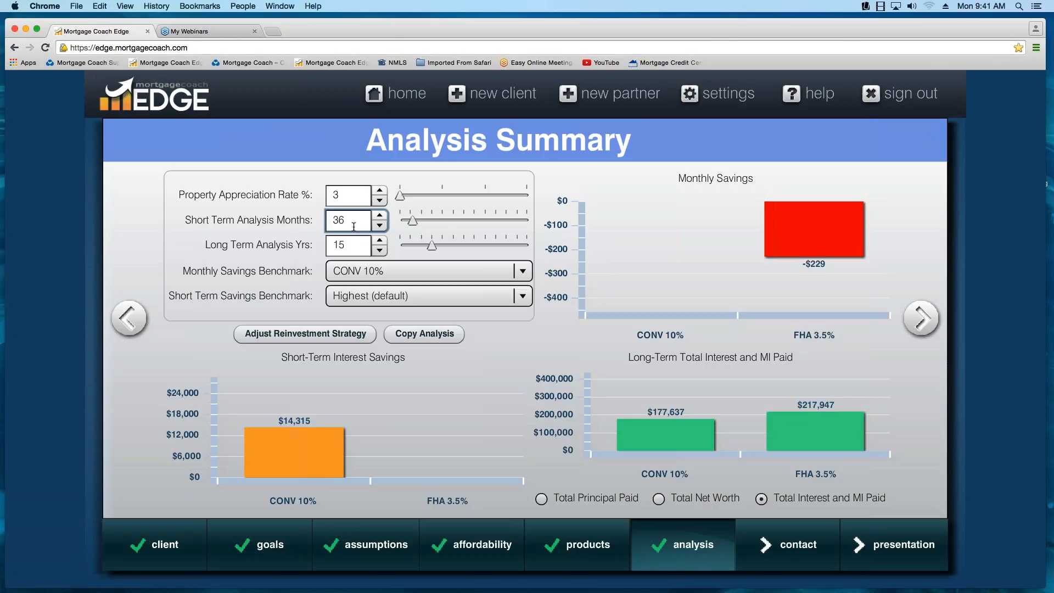
key("Return")
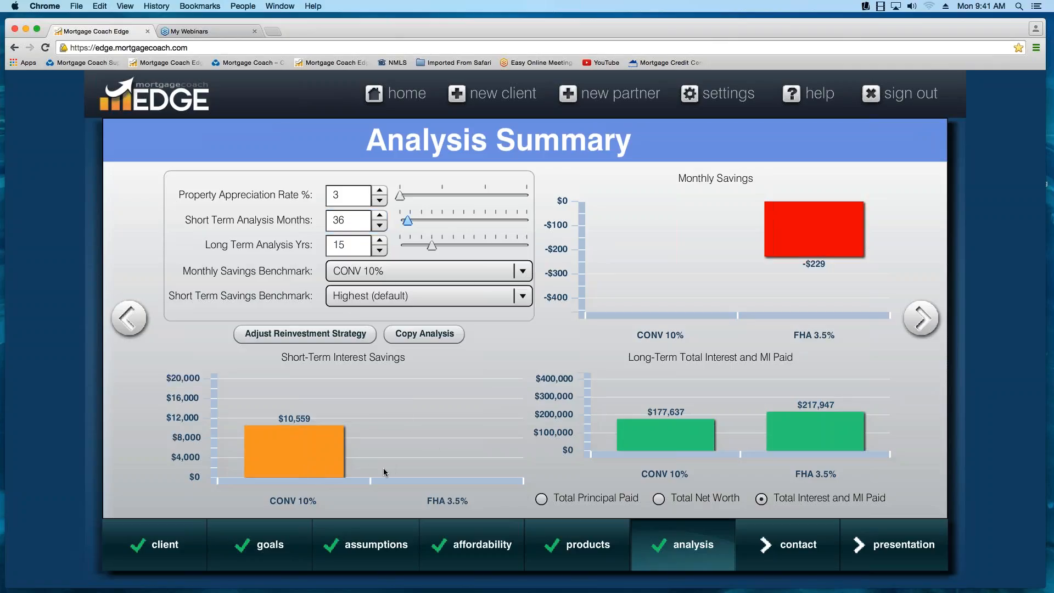
- Set the short-term analysis period to 60 months
mouse_move(329, 459)
left_click(326, 221)
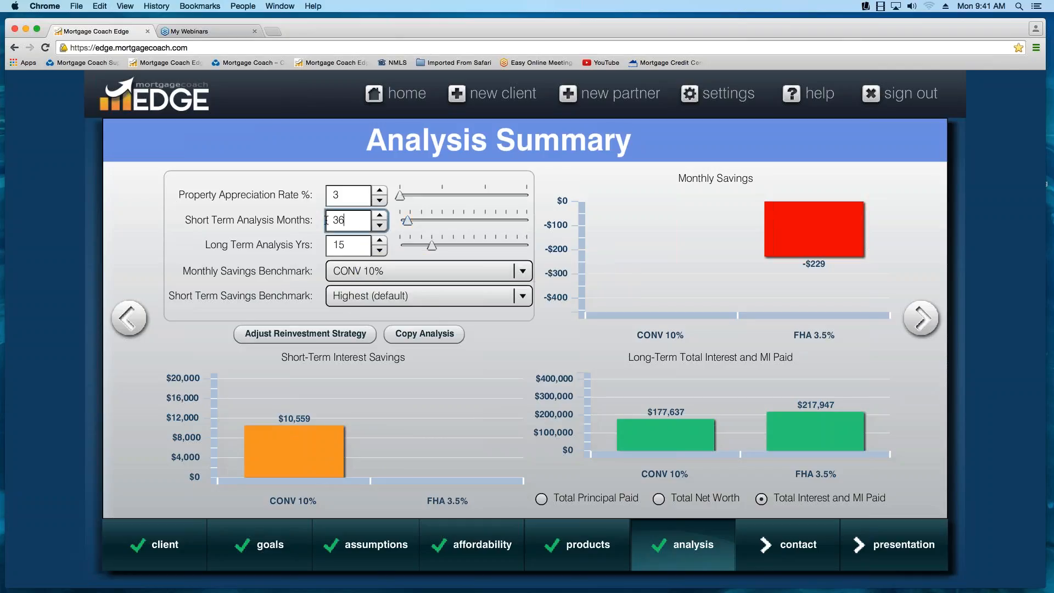
double_click(326, 220)
type("60")
key("Tab")
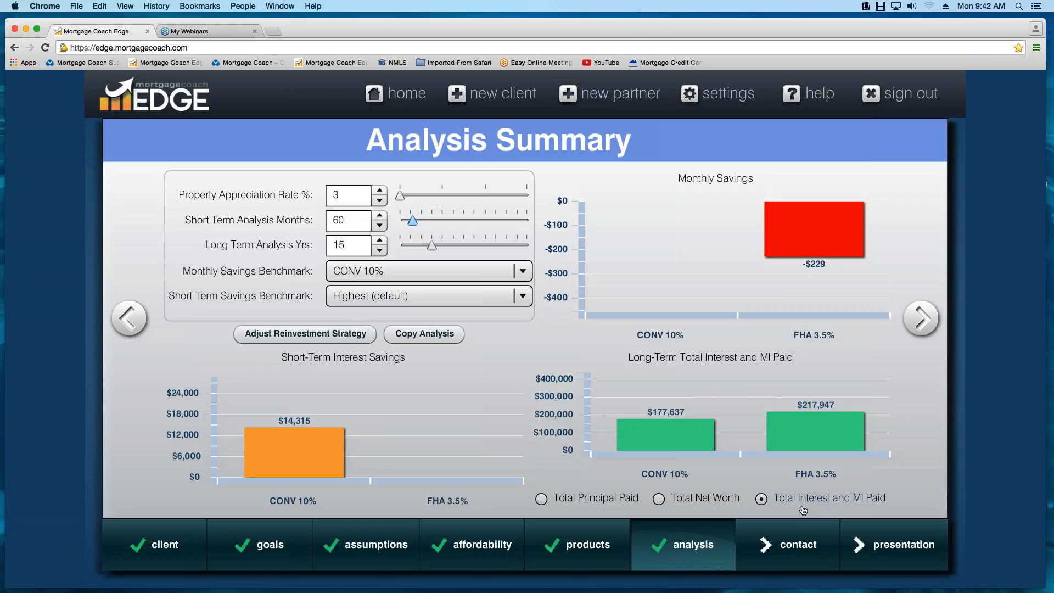
- Switch the long-term chart to Total Net Worth and compare CONV 10% with FHA 3.5%
left_click(659, 500)
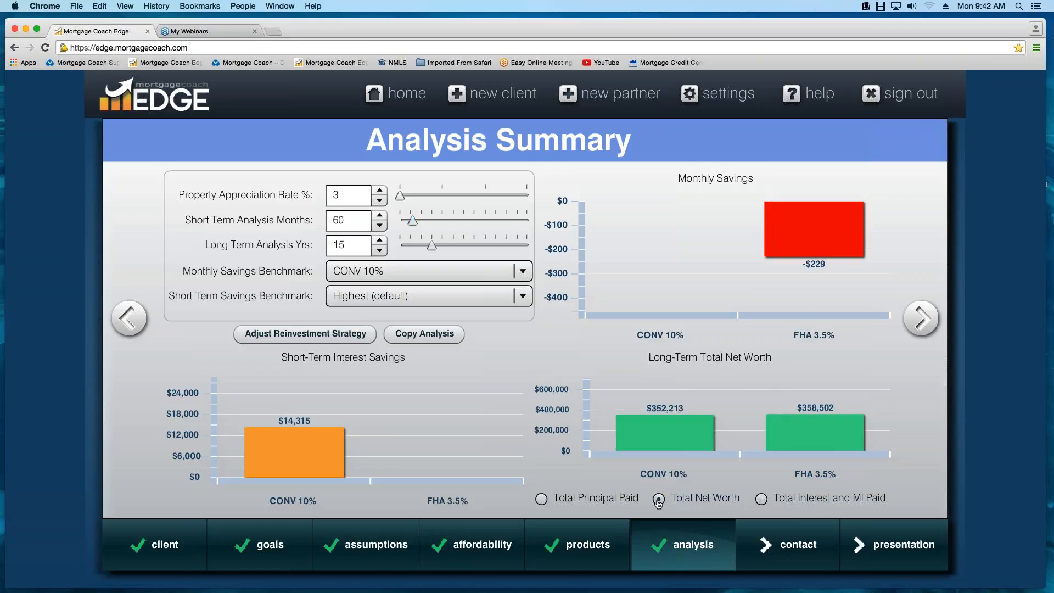
mouse_move(678, 444)
mouse_move(819, 451)
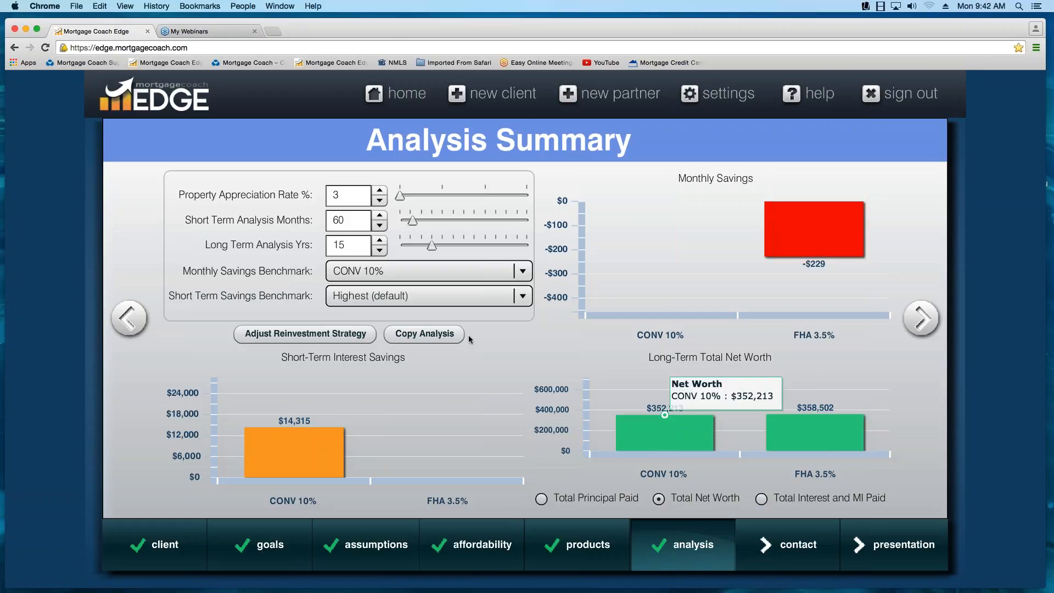
- Set the property appreciation rate to 10%
mouse_move(321, 201)
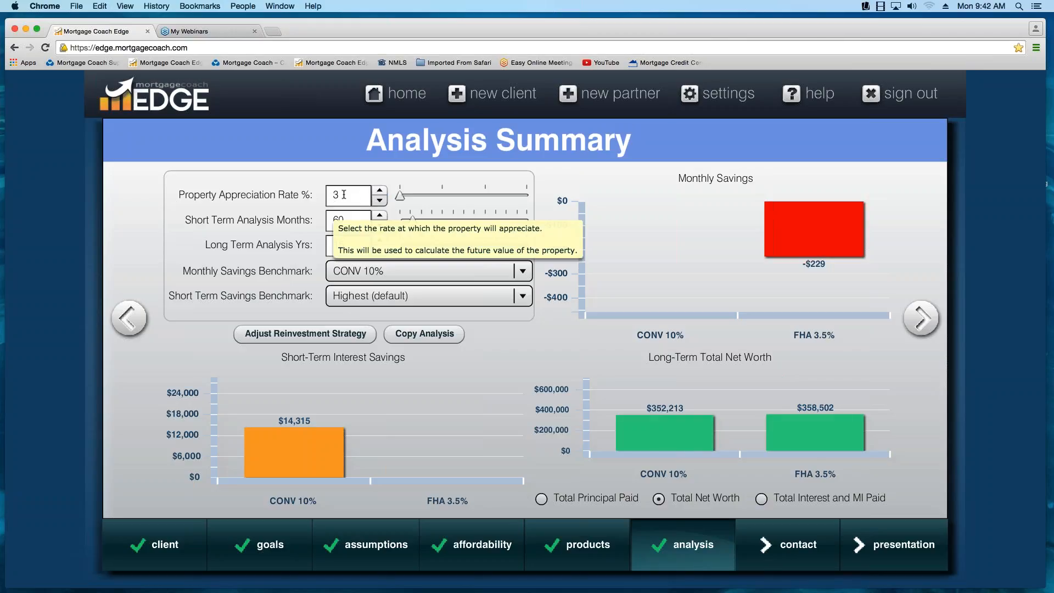
double_click(346, 195)
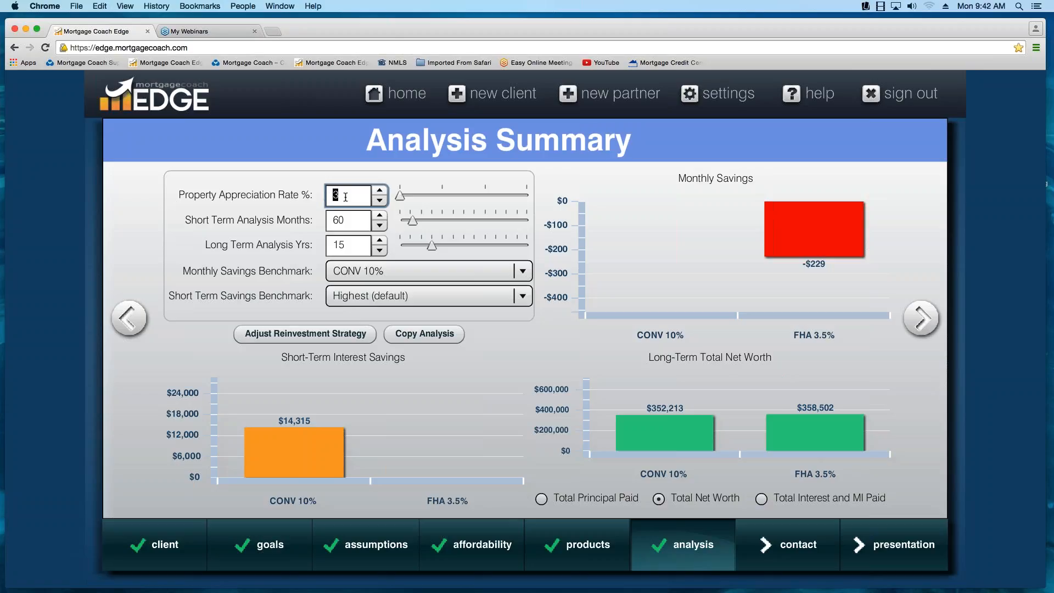
type("10")
key("Return")
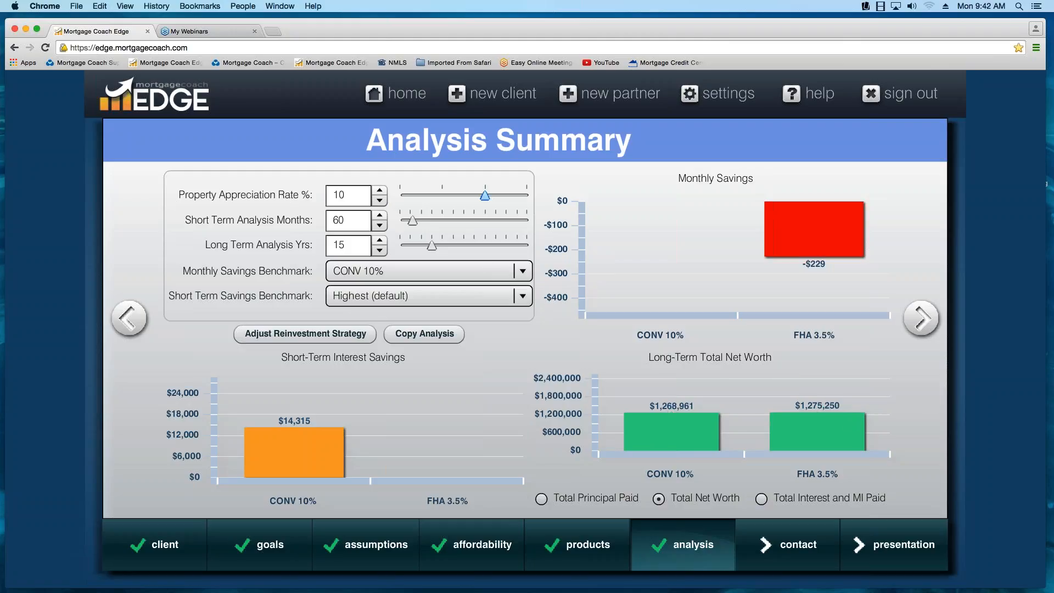
- Set the property appreciation rate back to 3%
double_click(346, 196)
type("3")
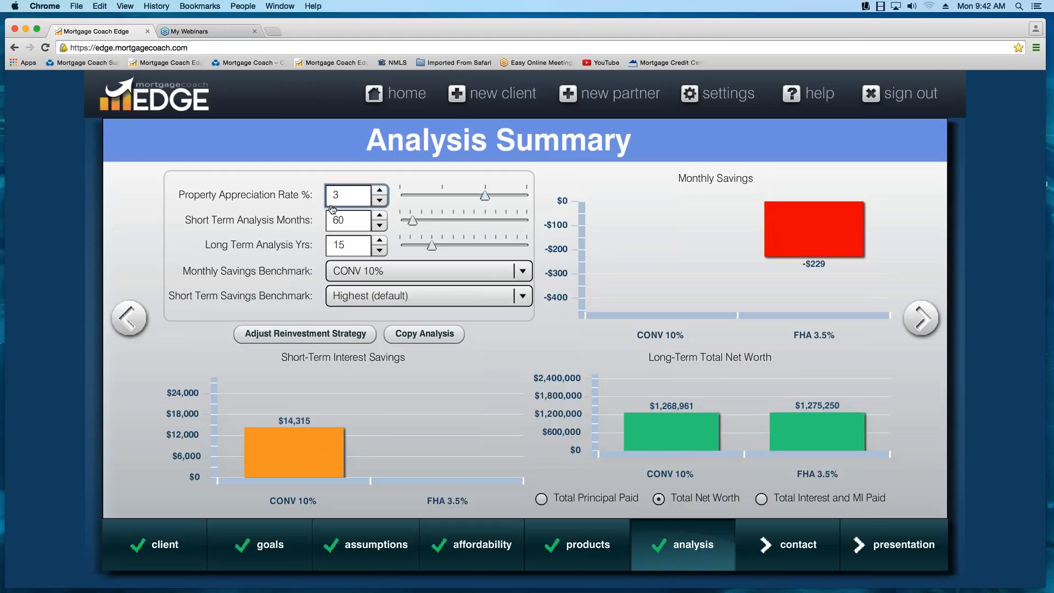
key("Return")
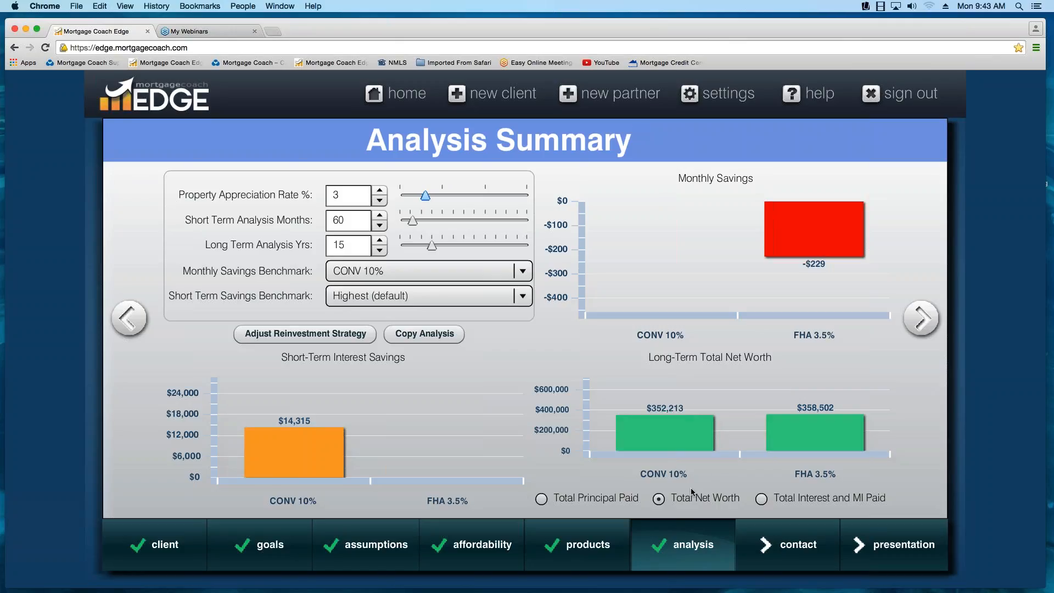
- Switch the long-term chart to Total Principal Paid and compare the two loan products
left_click(541, 500)
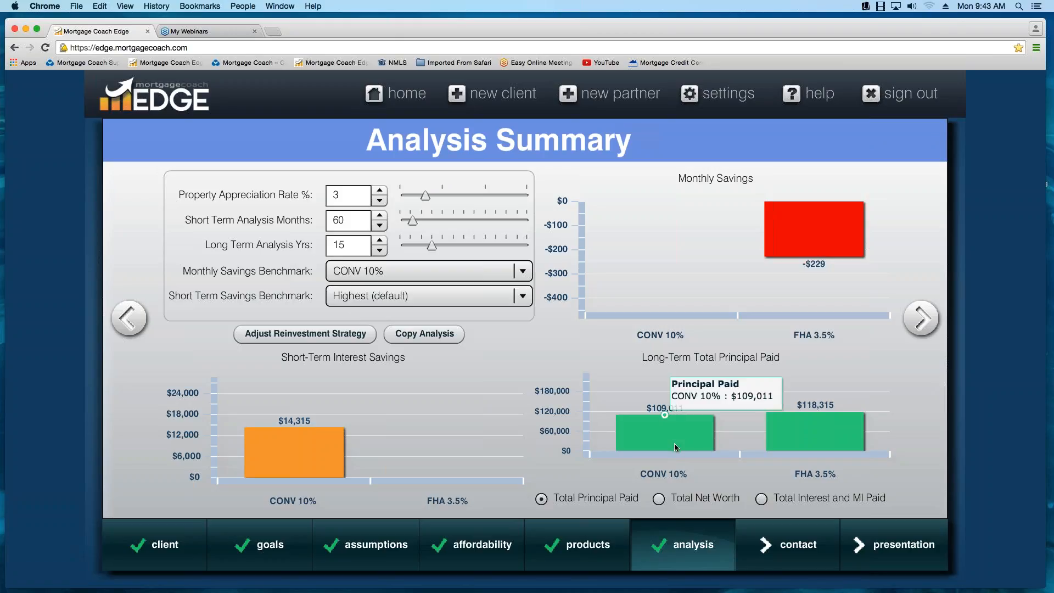
mouse_move(788, 438)
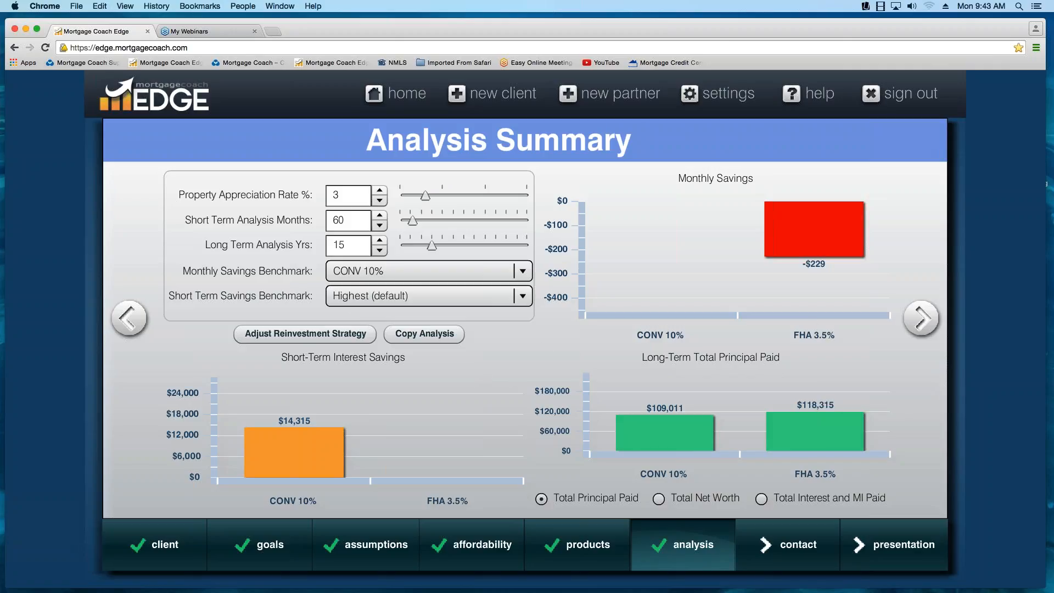
- Review the reinvestment strategy details for CONV 10% and FHA 3.5%, and close them without changes
left_click(301, 341)
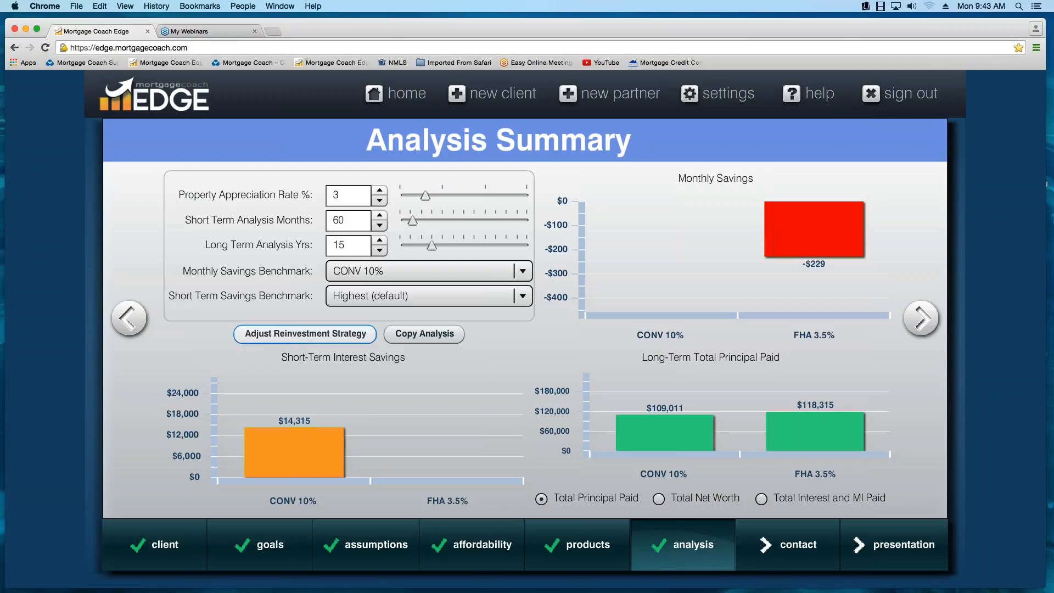
left_click(315, 336)
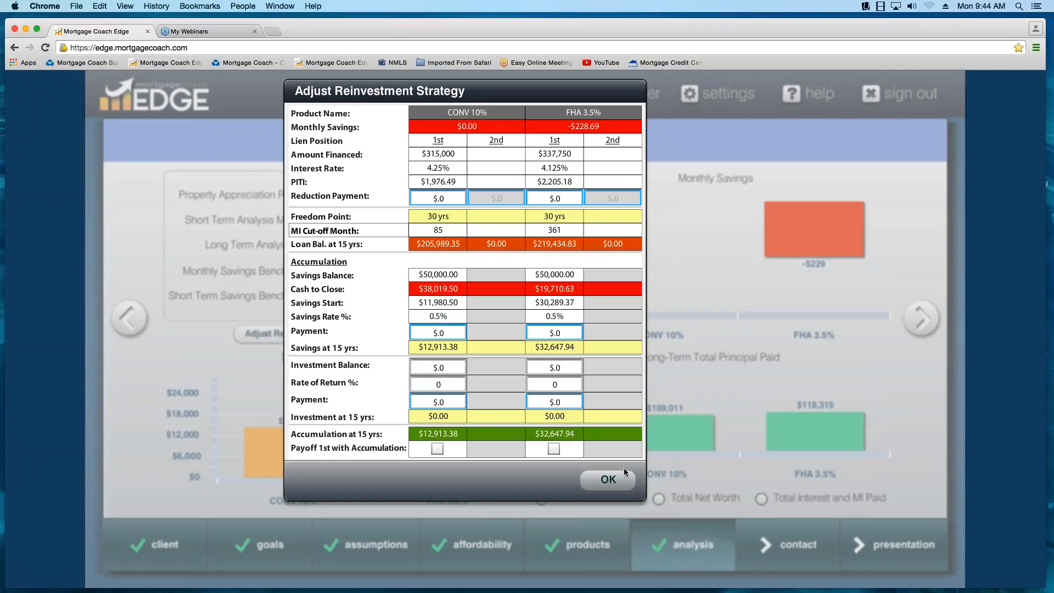
left_click(613, 482)
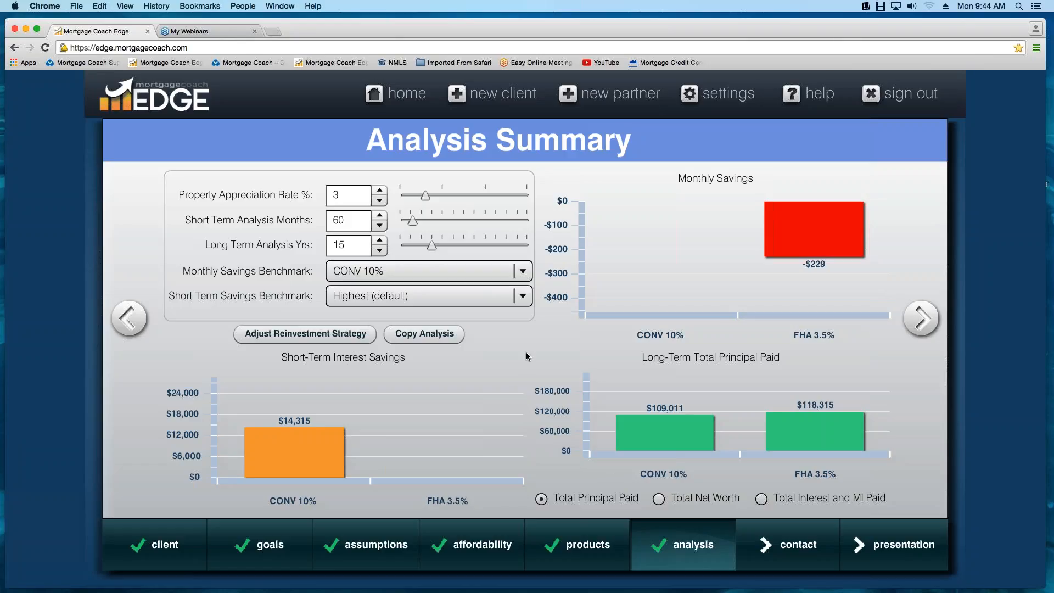
- Continue to the contact information and enter the client's email address
left_click(922, 328)
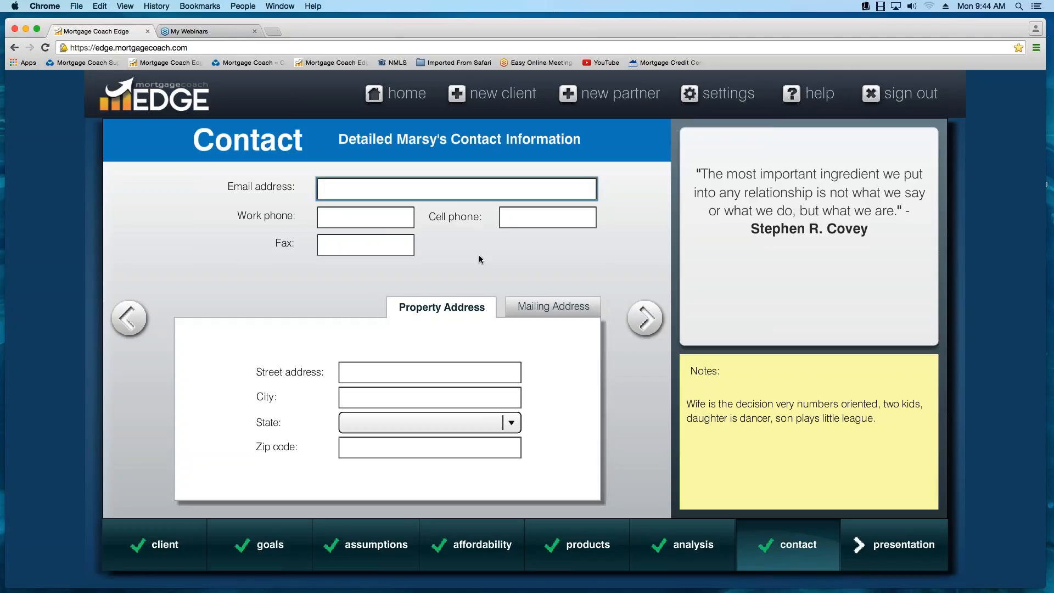
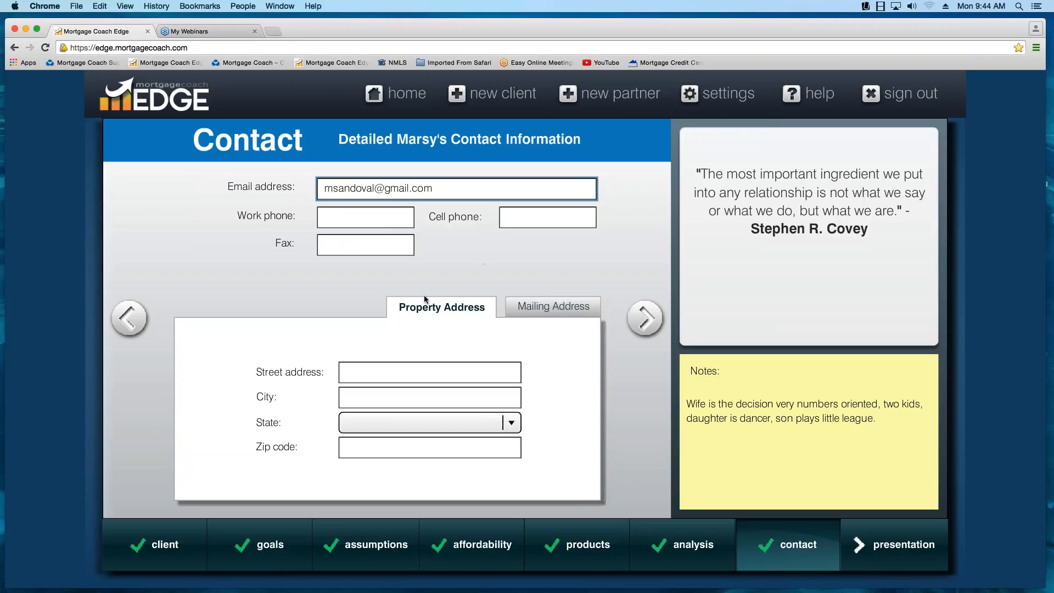
- Enter TBD as the property's street address and continue to the presentation selection
left_click(379, 379)
type("TBD")
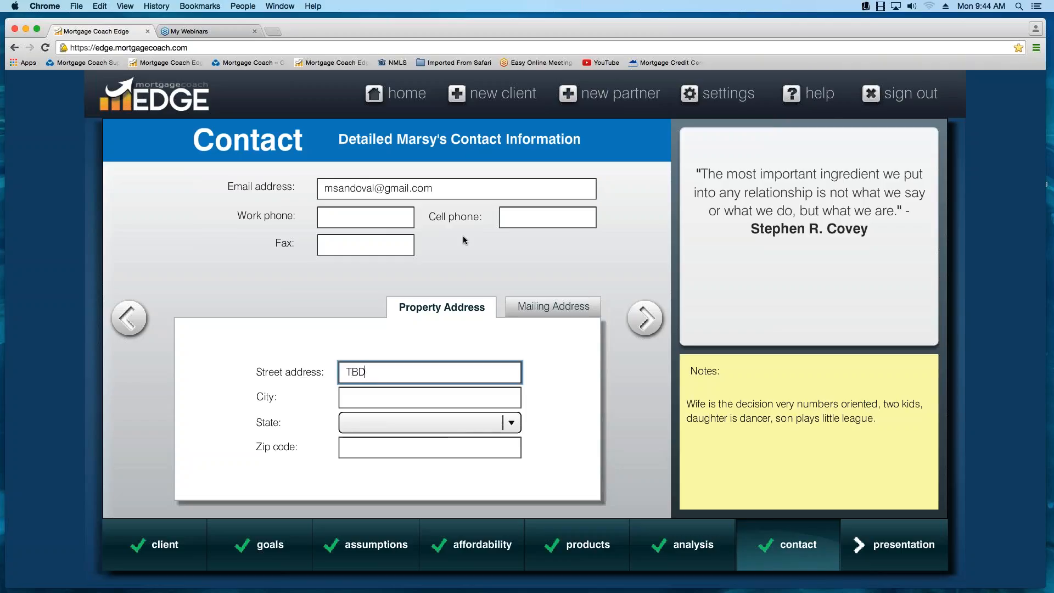
left_click(648, 323)
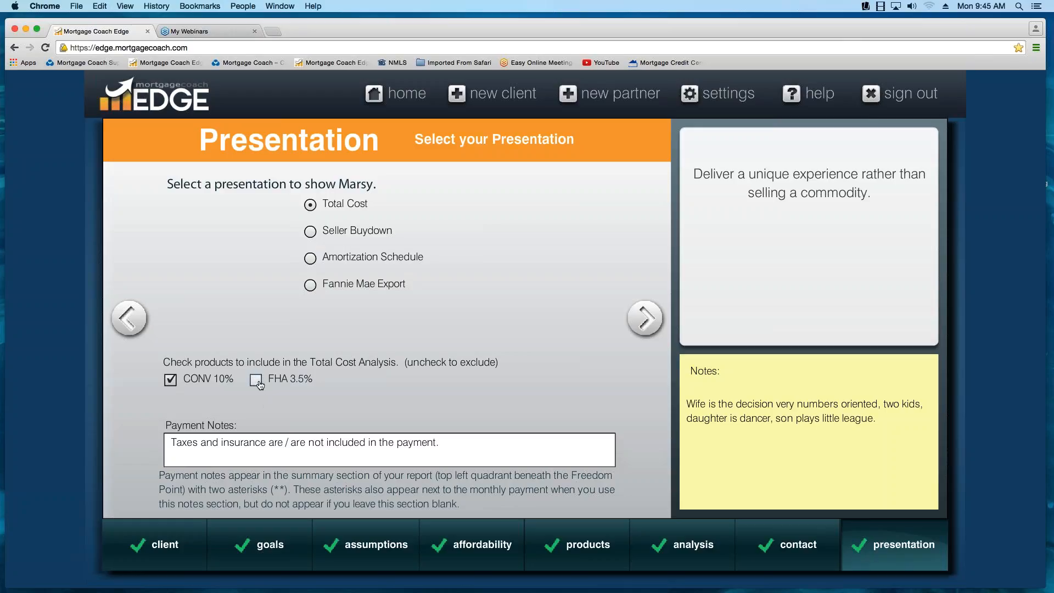
- Include FHA 3.5% in the Total Cost Analysis and edit the payment notes to read "Taxes and insurance are included in the payment."
left_click(259, 384)
left_click(647, 326)
left_click(270, 445)
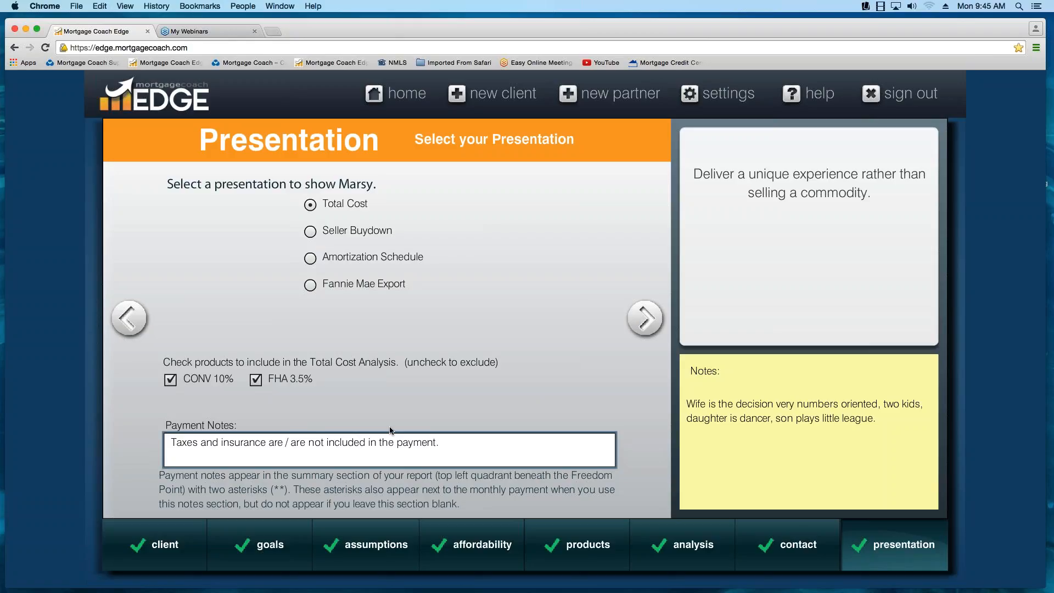
key("Delete")
key("Delete")
key("Delete")
key("Delete")
key("Delete")
key("Delete")
key("Delete")
key("Delete")
key("Delete")
key("Delete")
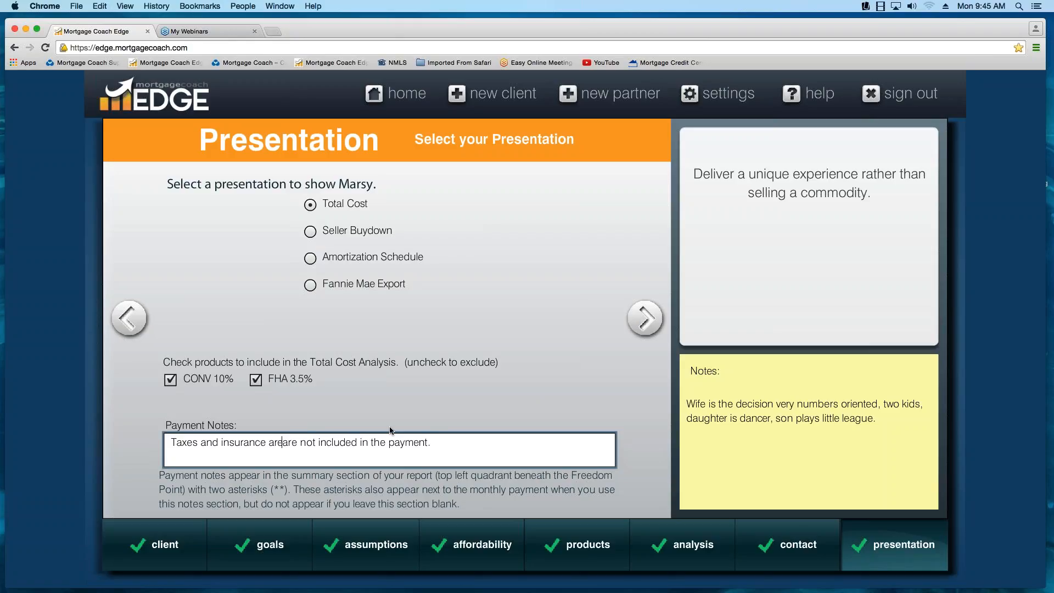
key("Delete")
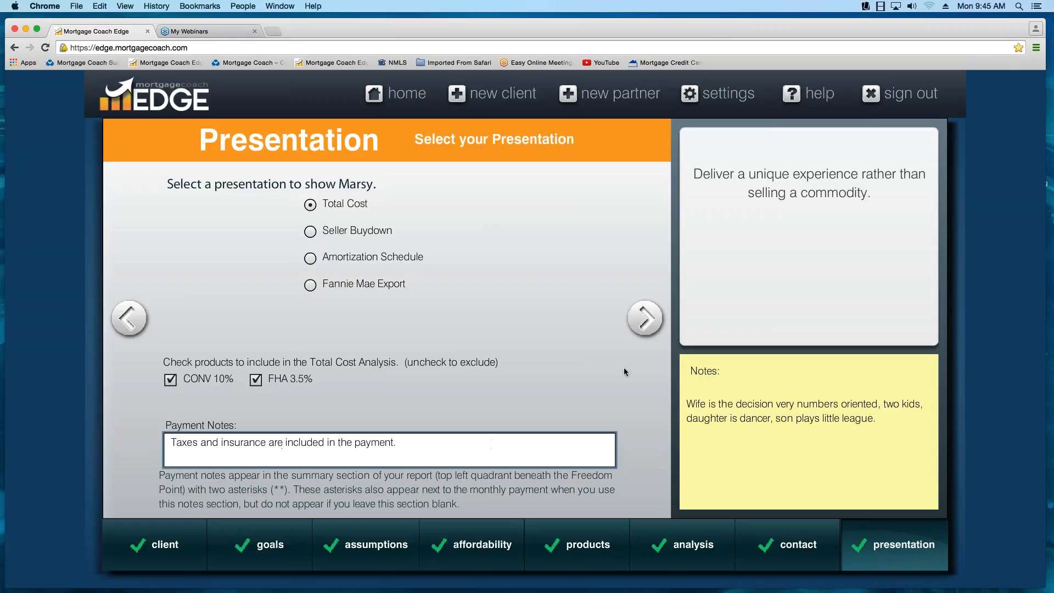
- Accept the summary, short-term savings and long-term setup pages as they are, and advance to the Total Cost Analysis Setup
left_click(646, 321)
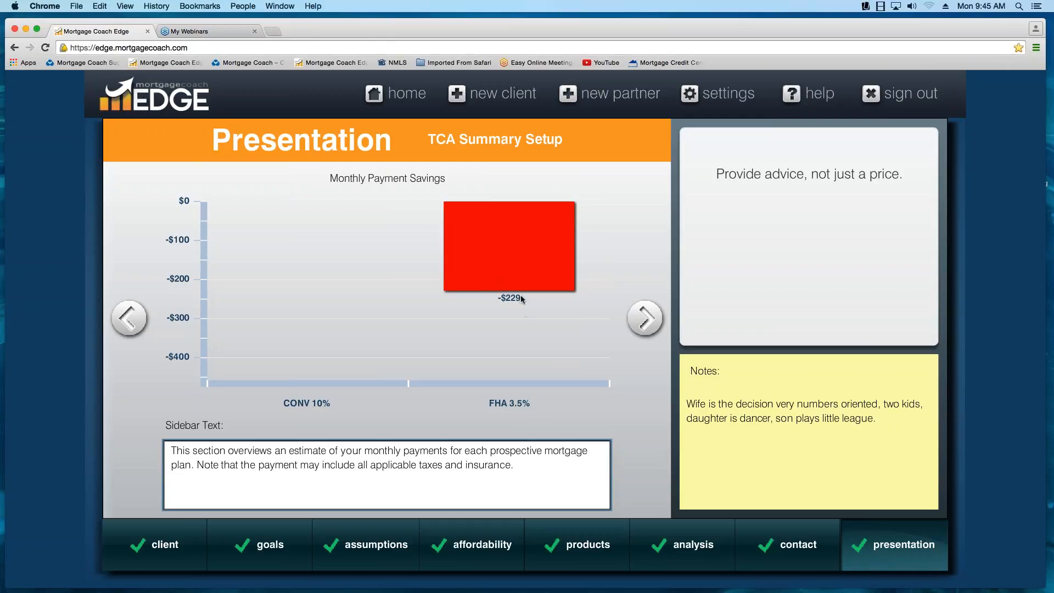
left_click(648, 321)
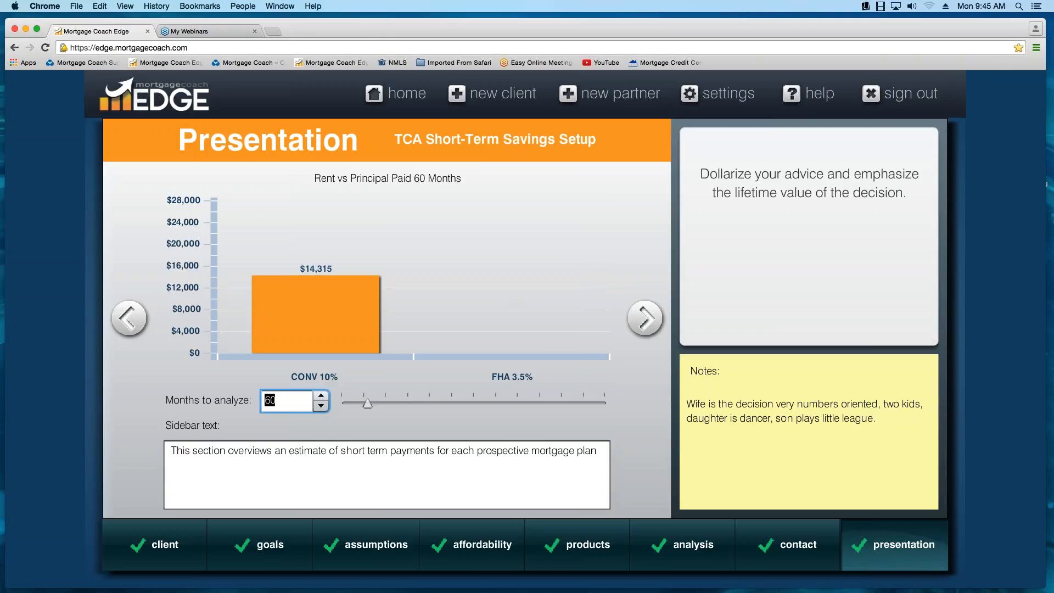
left_click(647, 320)
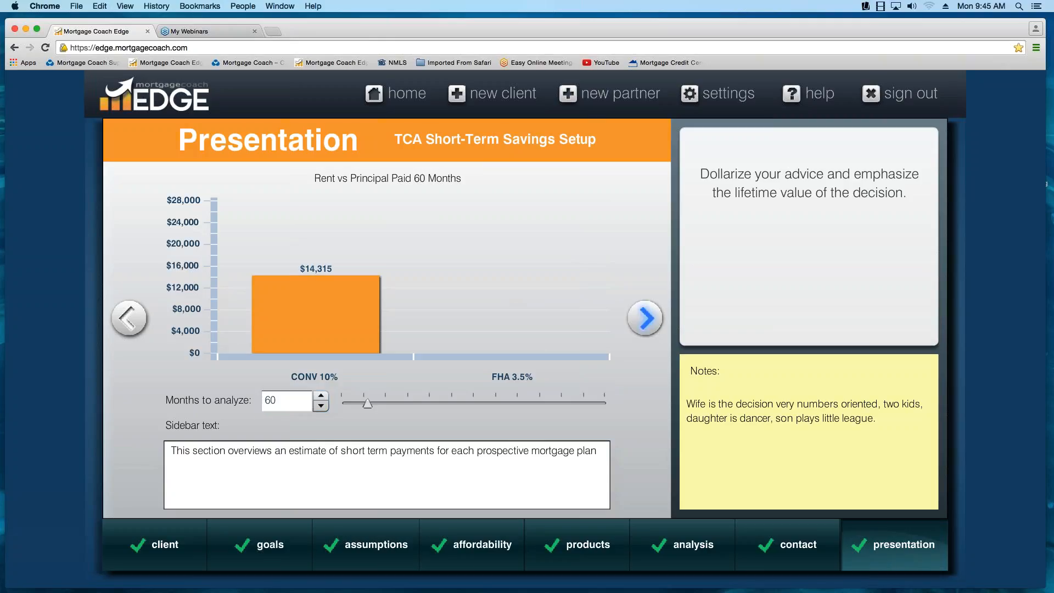
left_click(647, 320)
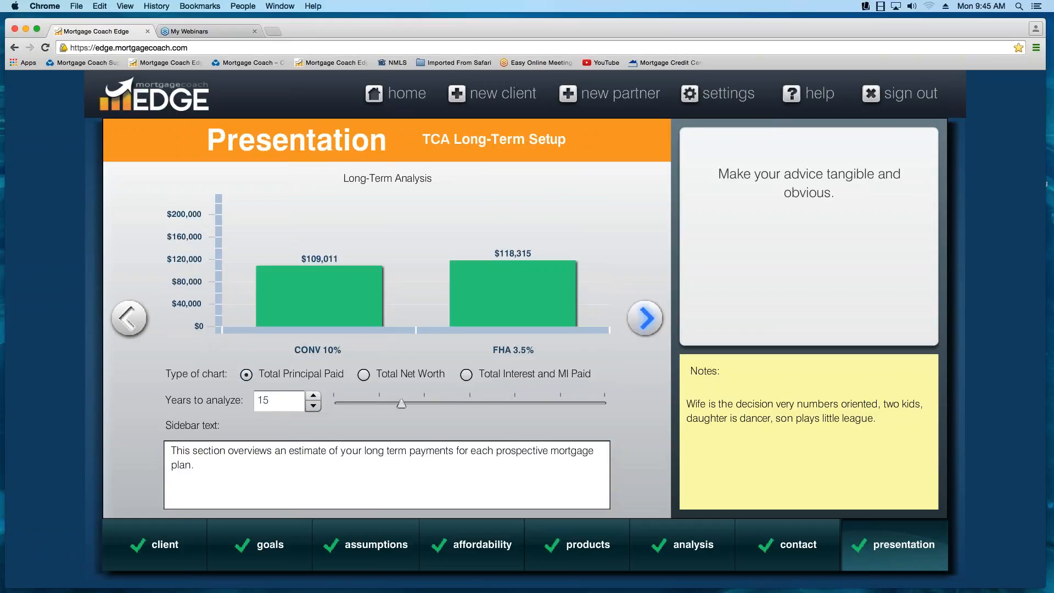
left_click(647, 319)
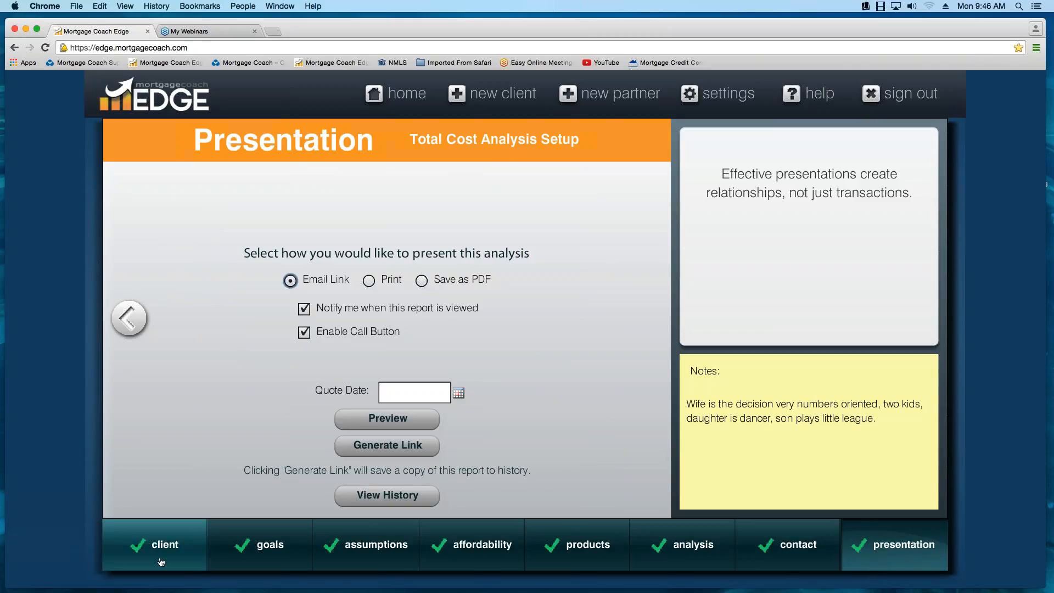
- Jump back to the presentation's report selection page and return to its preview page
mouse_move(885, 563)
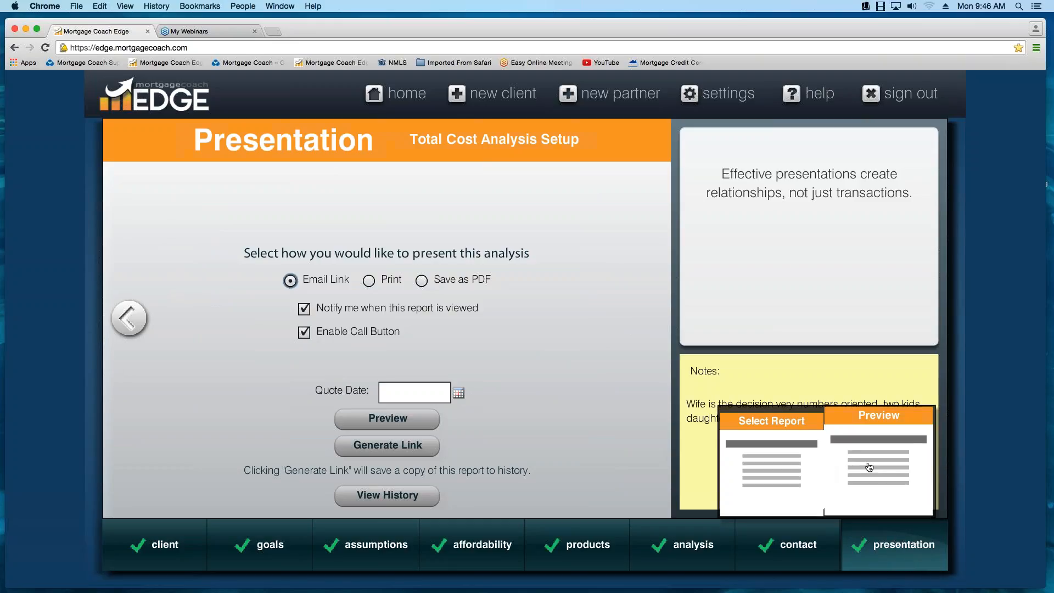
left_click(754, 469)
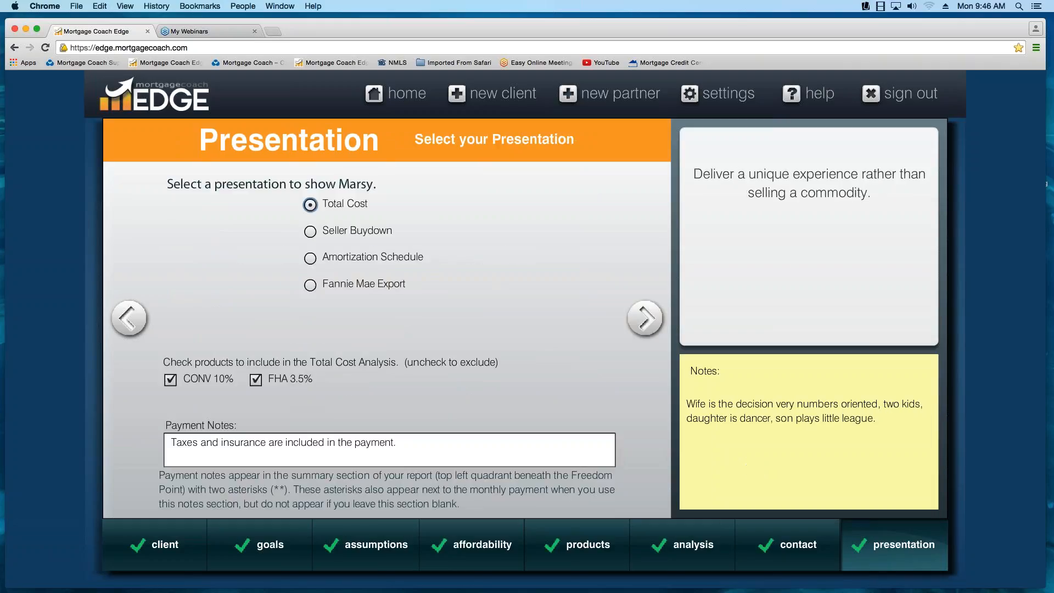
mouse_move(851, 534)
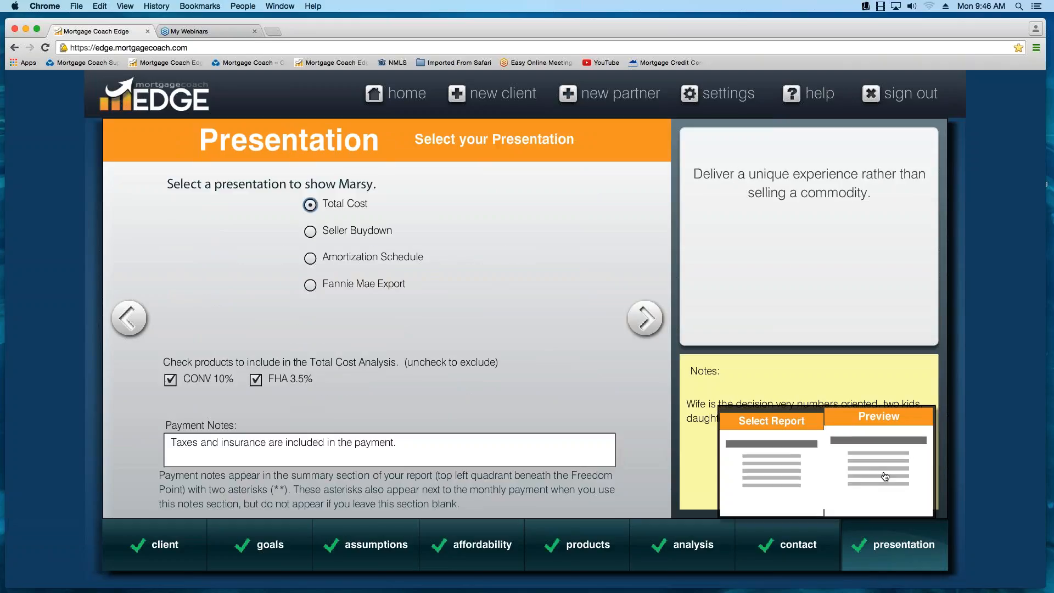
left_click(886, 476)
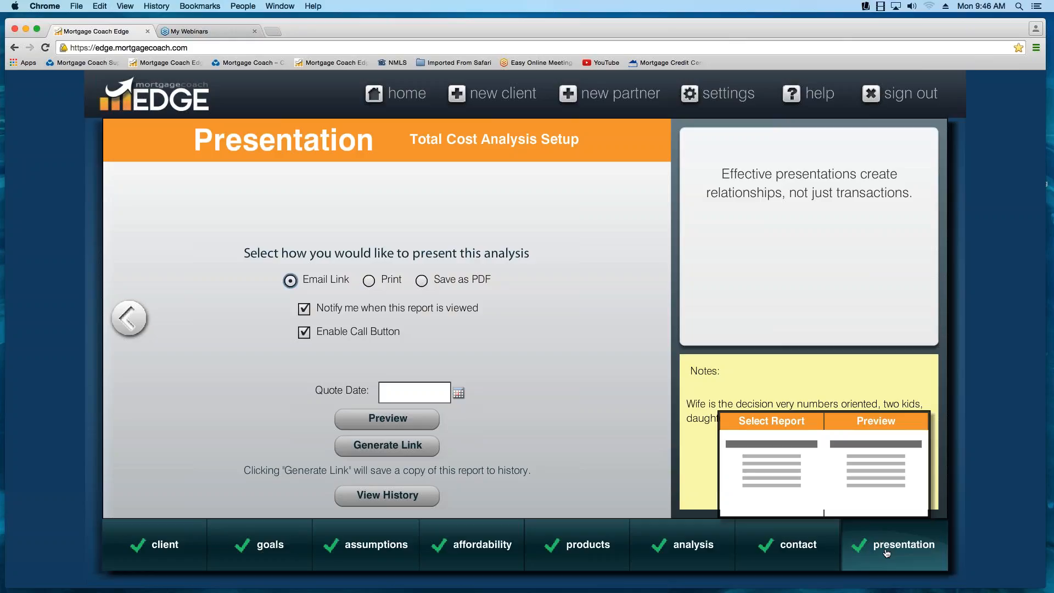
- Review the CONV 10% product's details and closing costs, and return to the presentation's preview page
mouse_move(598, 556)
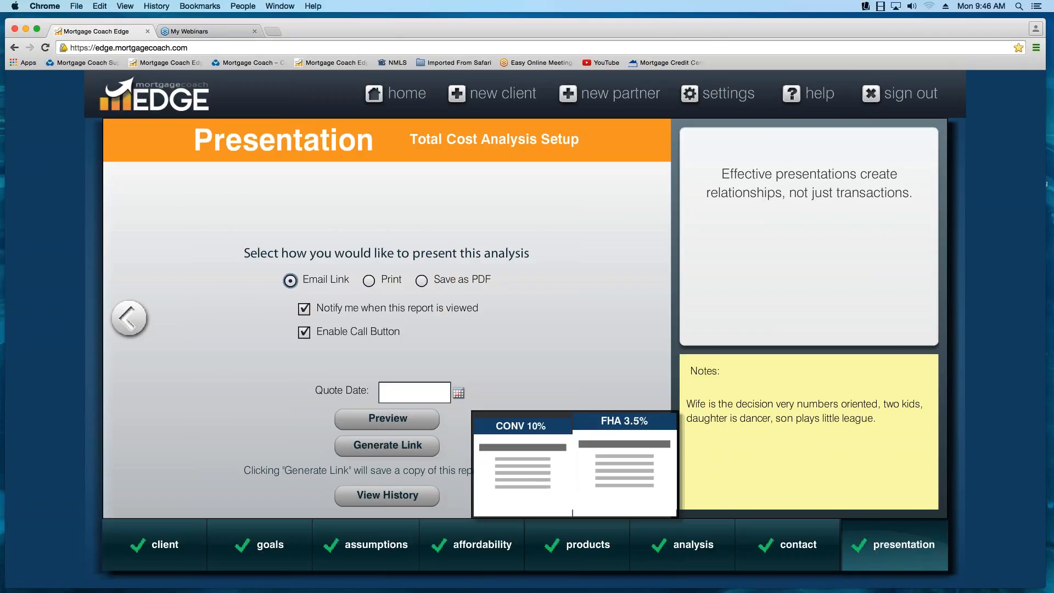
left_click(522, 461)
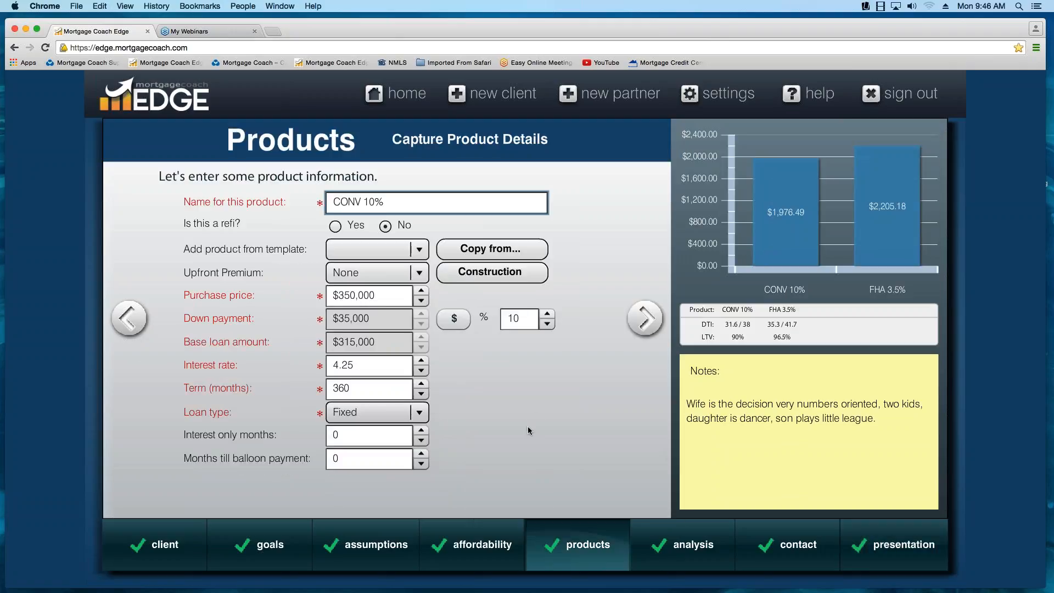
left_click(652, 325)
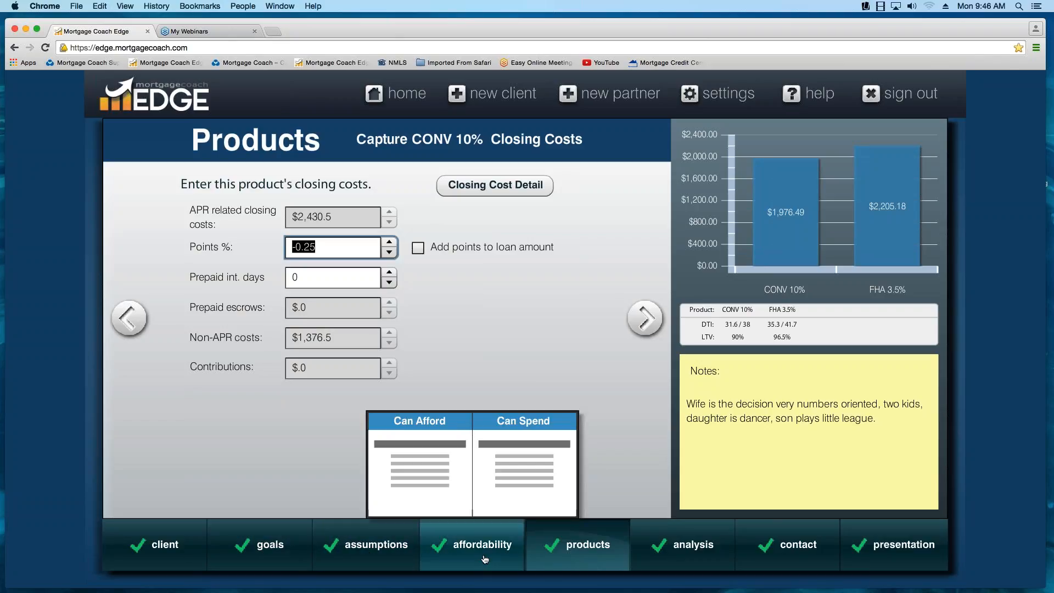
mouse_move(558, 529)
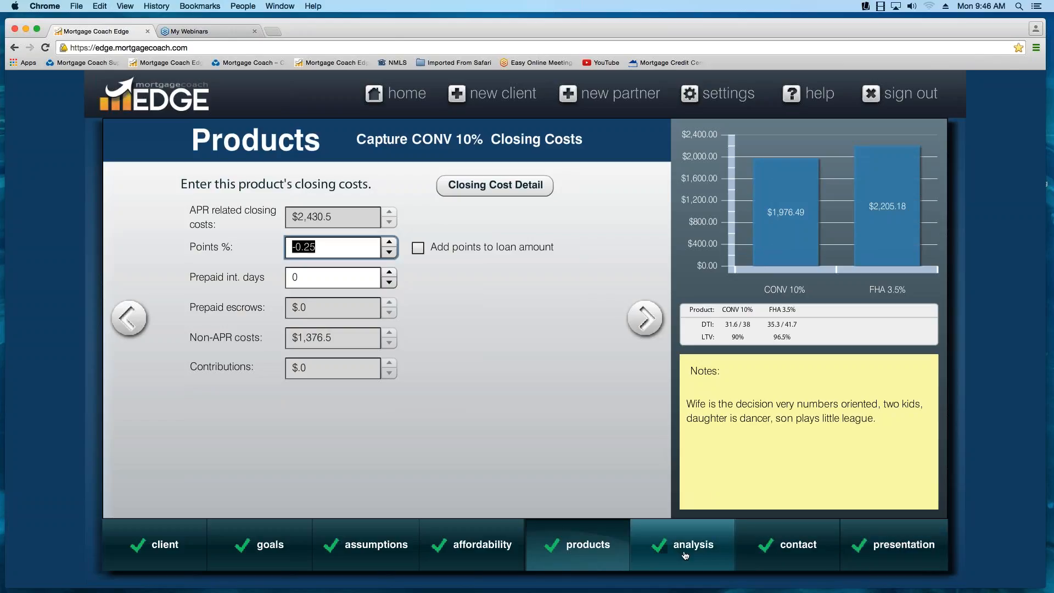
left_click(891, 471)
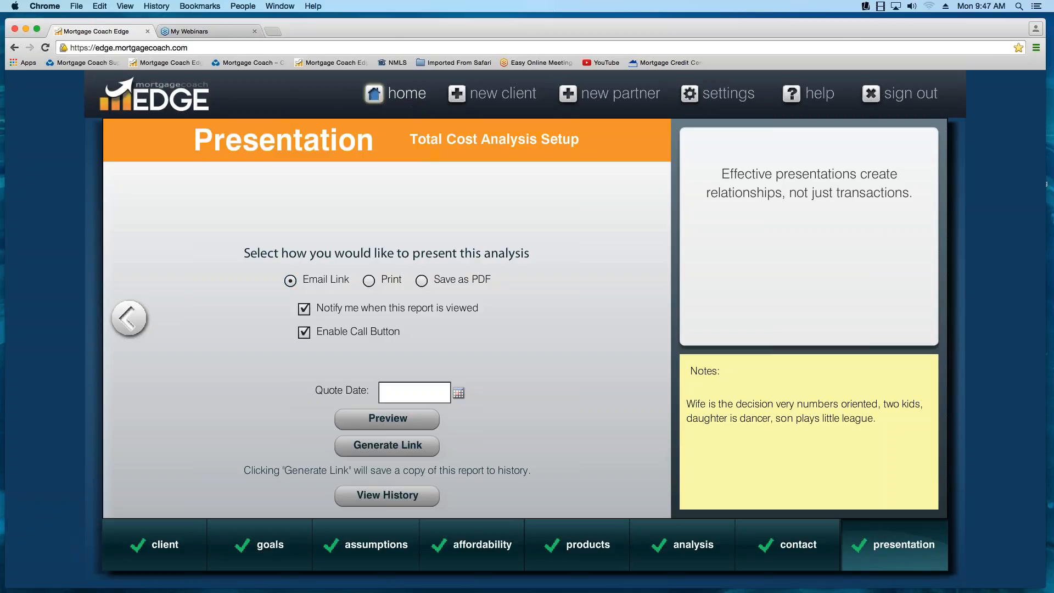
- Check the report tracking of clients on the home page and reopen the most recently updated client's presentation
left_click(374, 93)
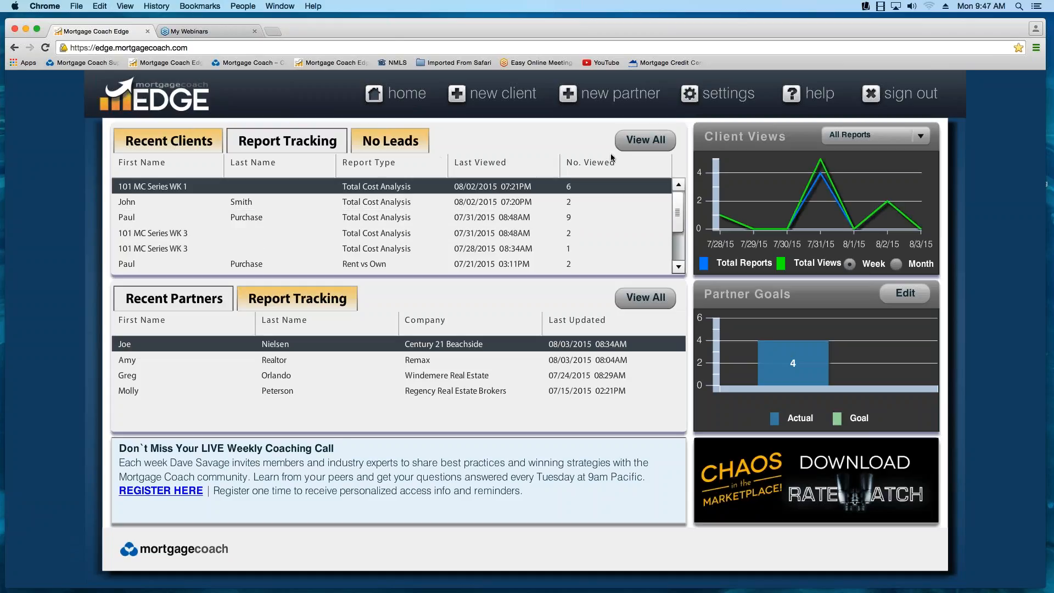
left_click(154, 141)
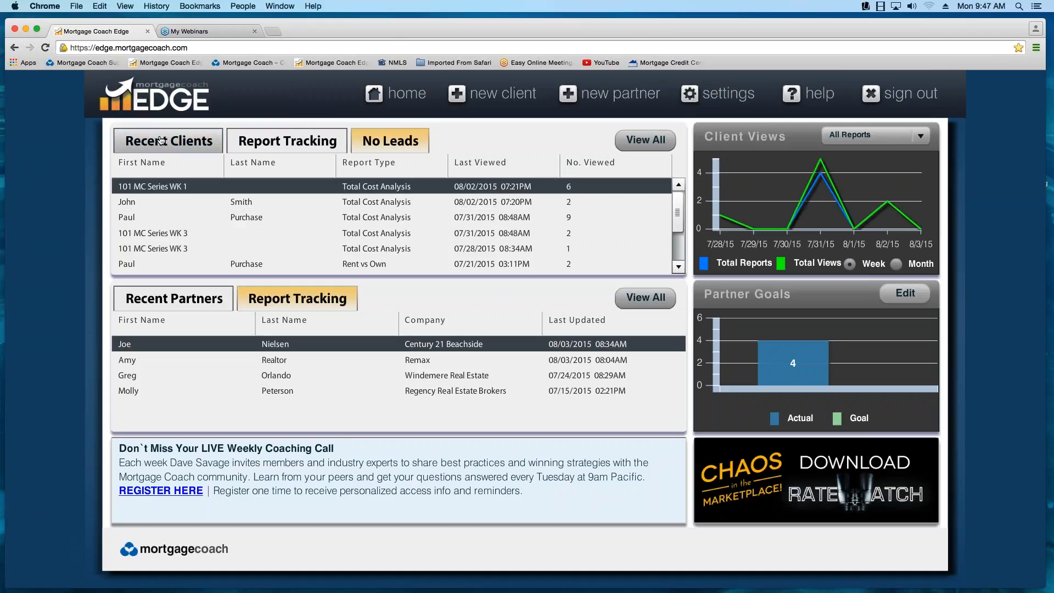
left_click(246, 143)
left_click(167, 141)
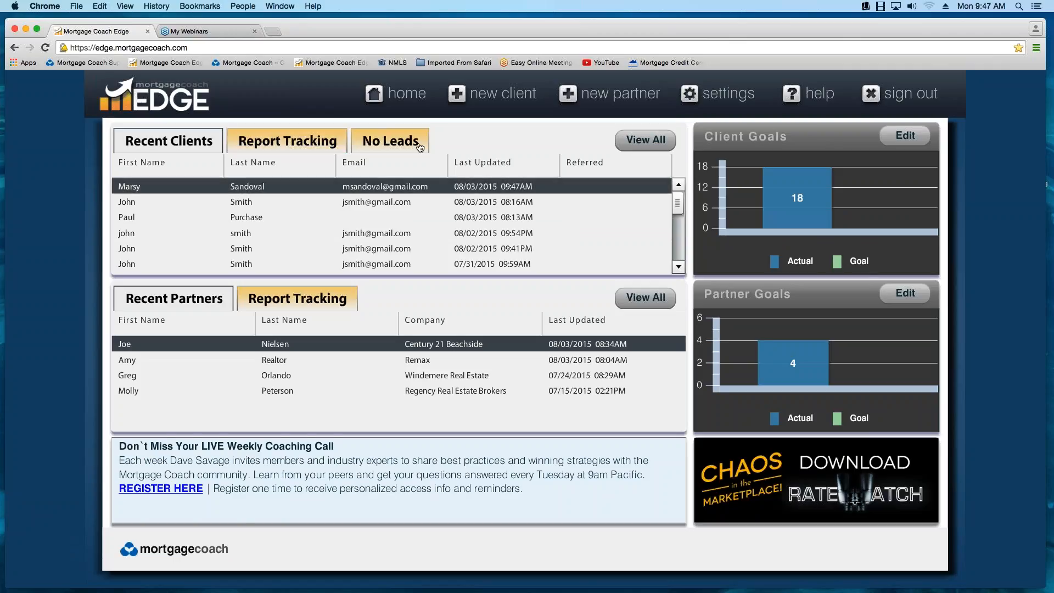
left_click(248, 188)
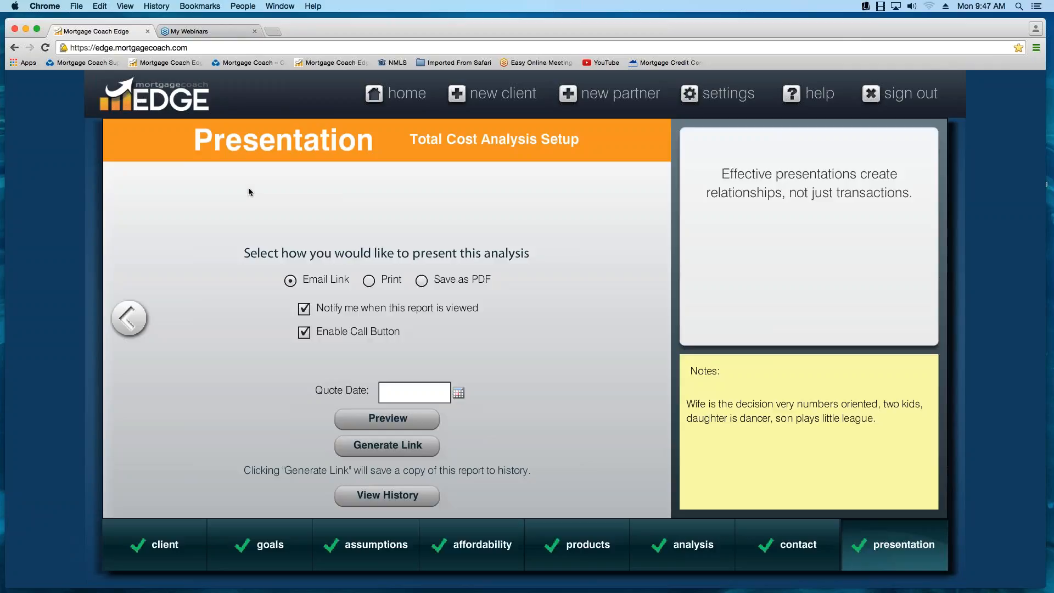
- Preview the Total Cost Analysis and examine the summary's payment breakdown, closing costs and CONV 10% fee detail
left_click(395, 423)
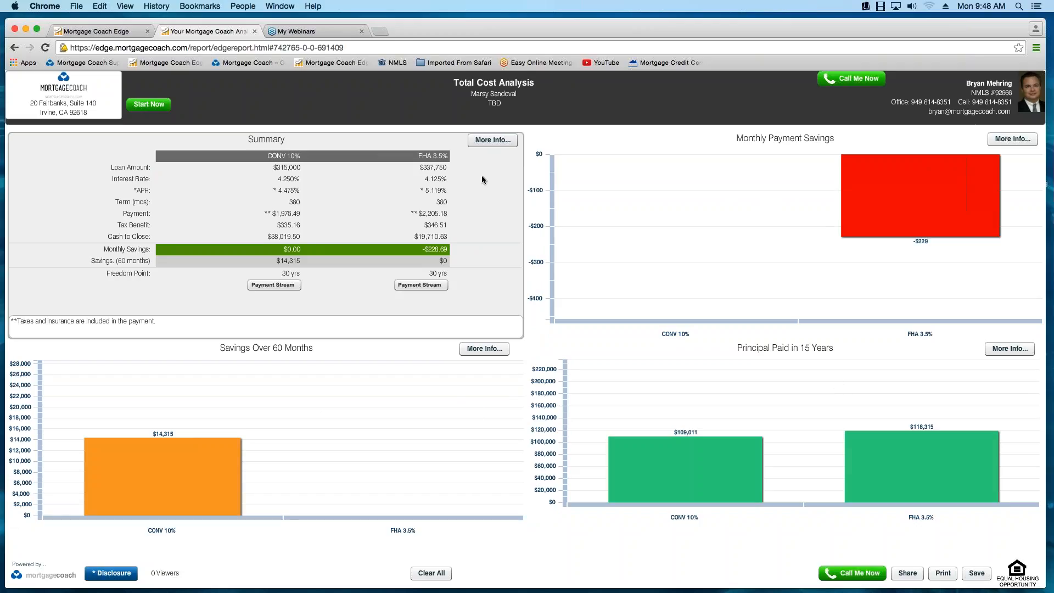
left_click(493, 146)
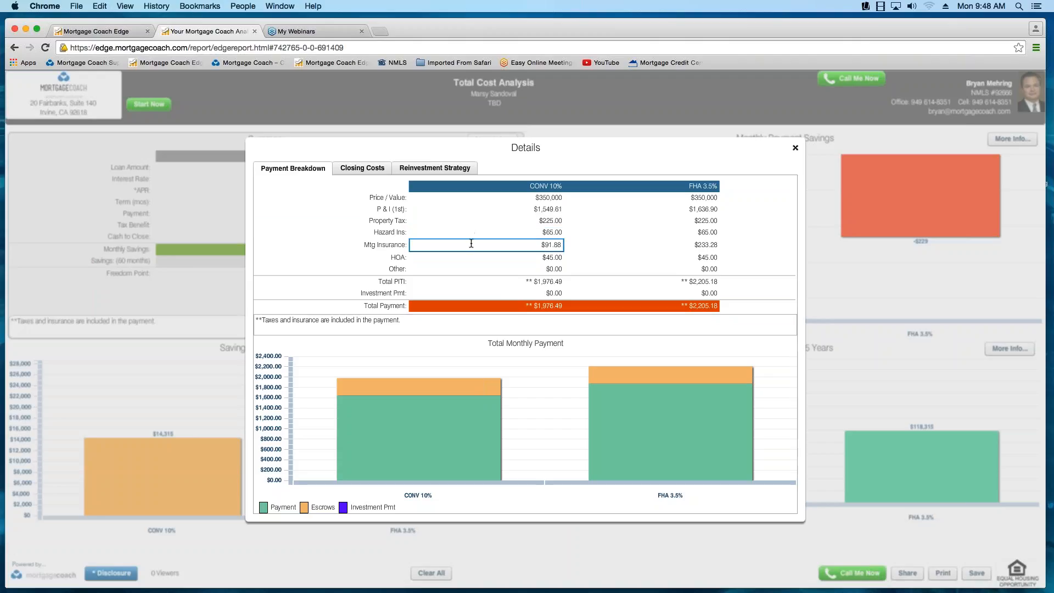
left_click(364, 170)
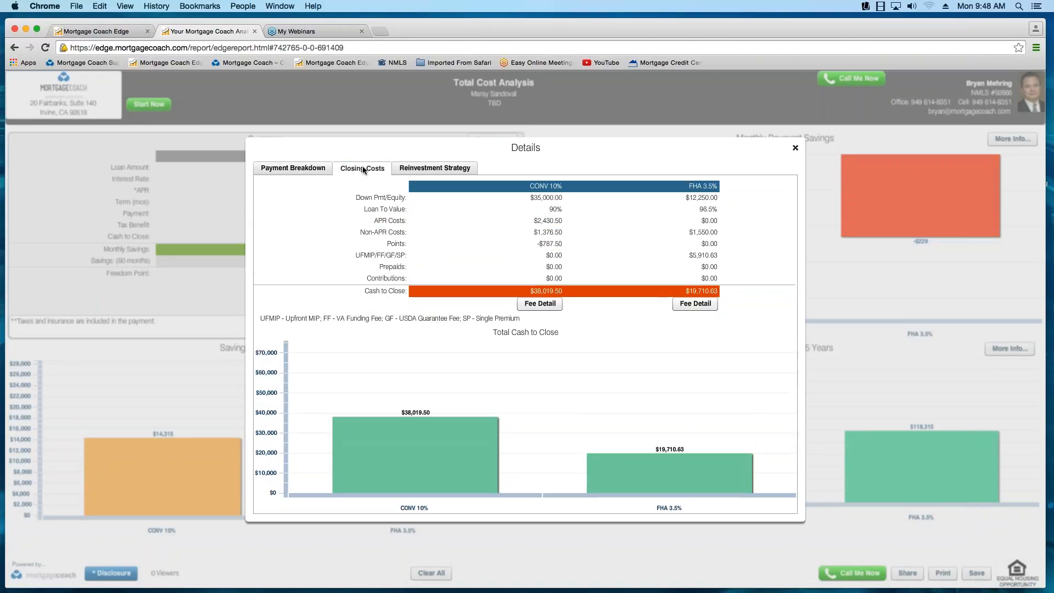
left_click(546, 310)
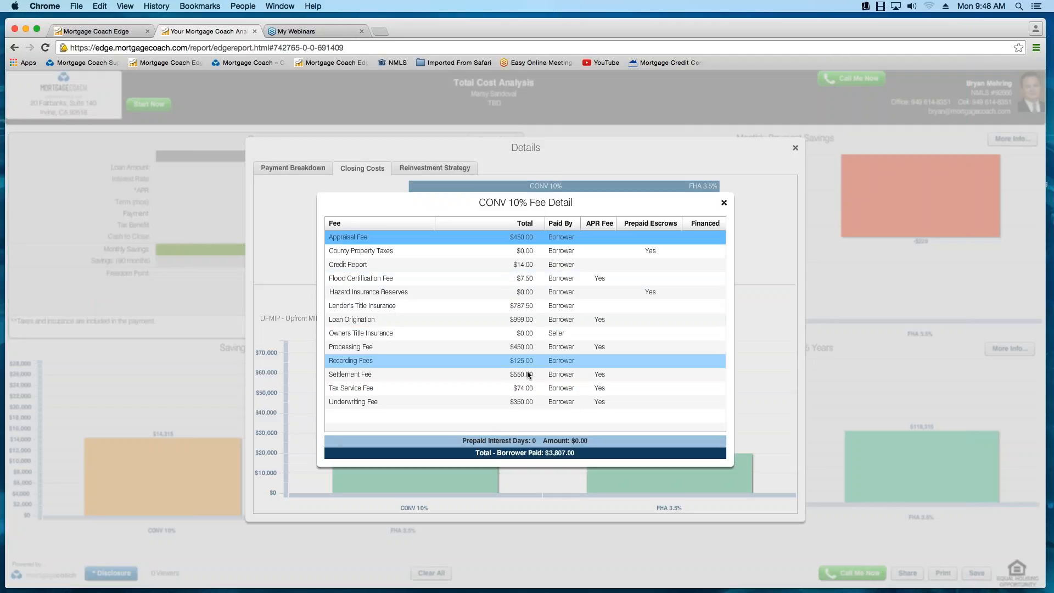
left_click(725, 204)
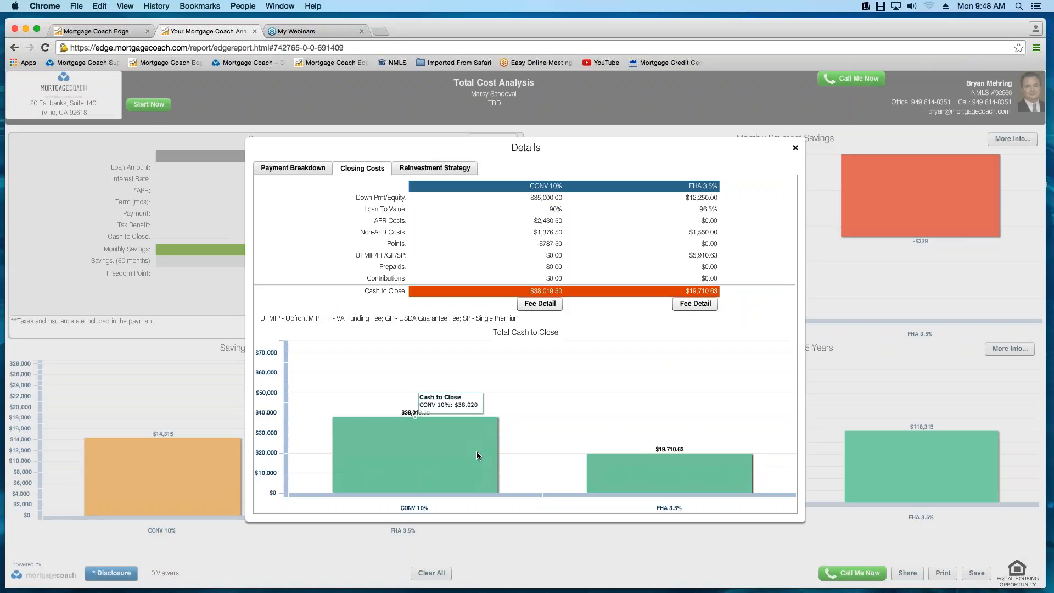
- Compare the cash to close of CONV 10% and FHA 3.5%, and review the reinvestment strategy before closing the details
mouse_move(688, 476)
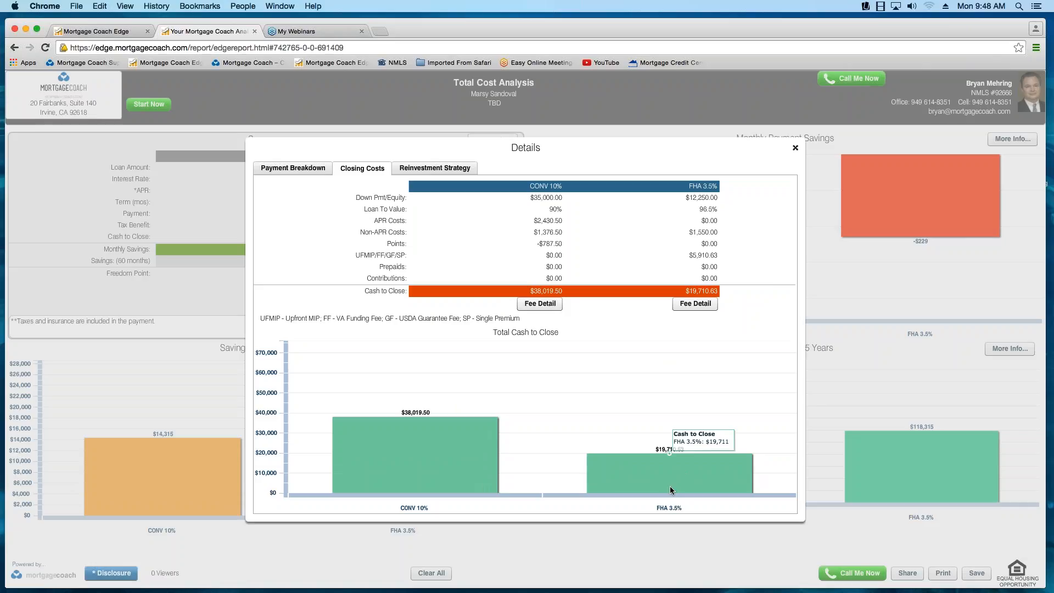
mouse_move(445, 463)
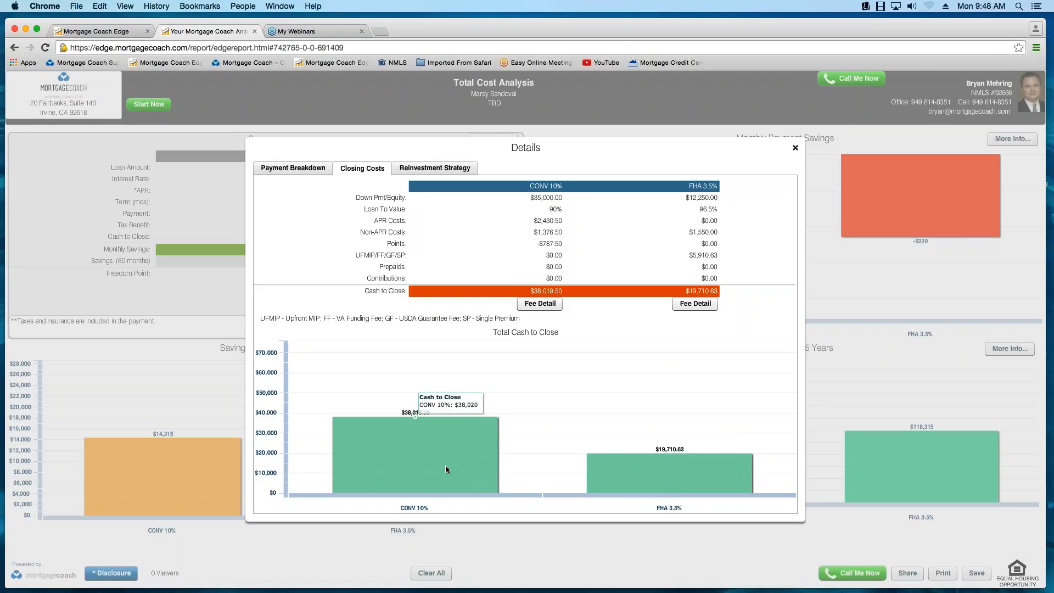
mouse_move(634, 474)
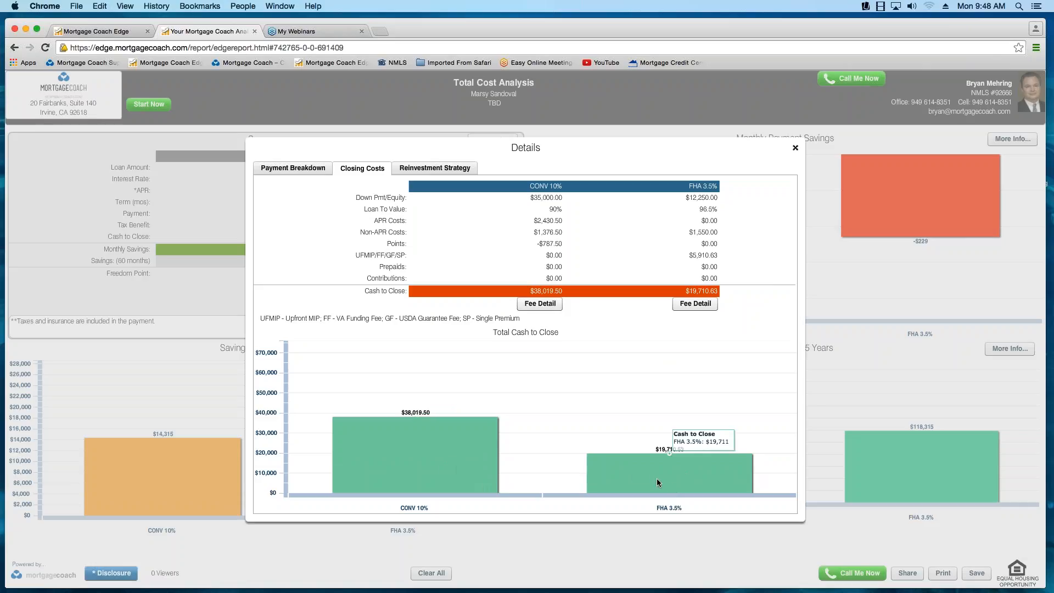
left_click(435, 168)
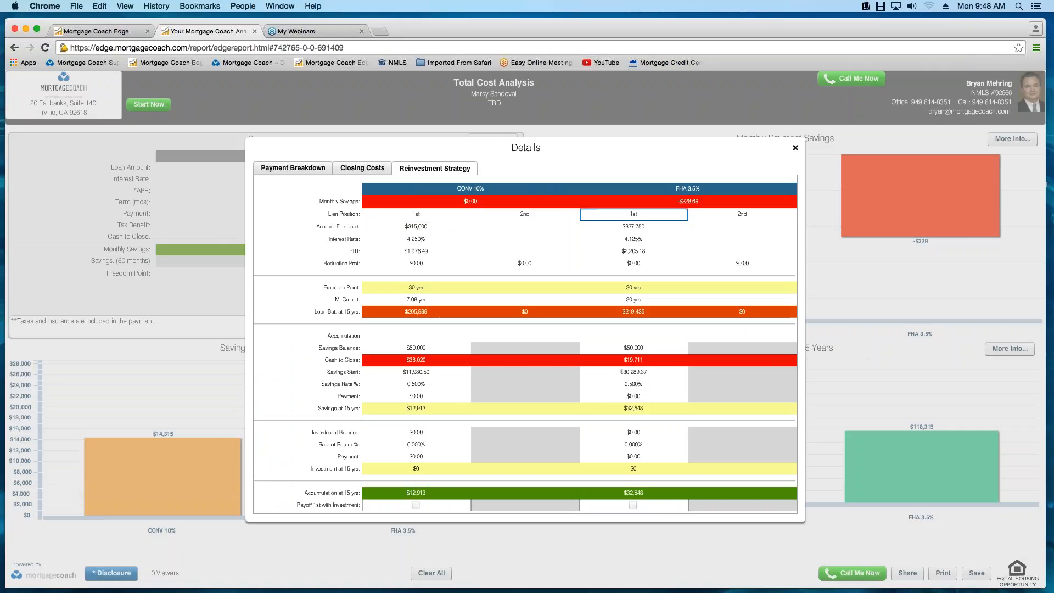
left_click(796, 148)
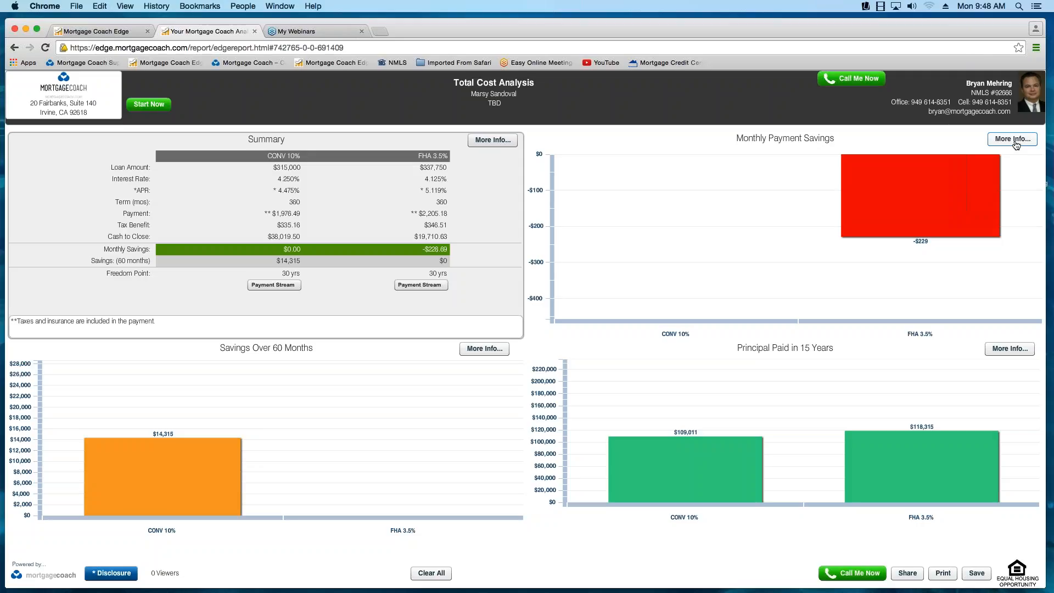
- Examine the report's details for monthly payment savings, savings over 60 months and principal paid in 15 years
left_click(1016, 144)
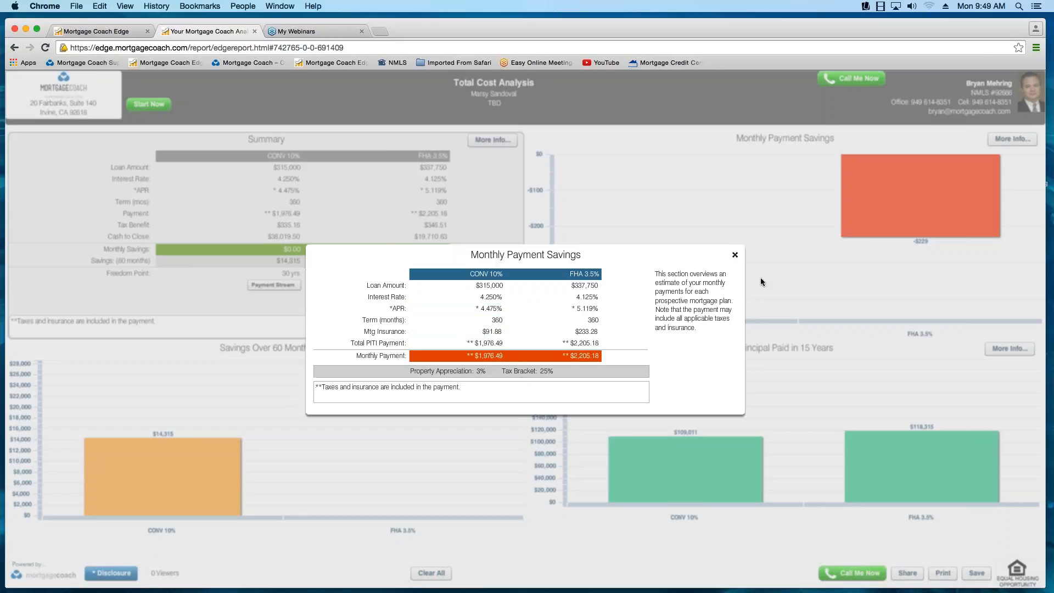
left_click(735, 256)
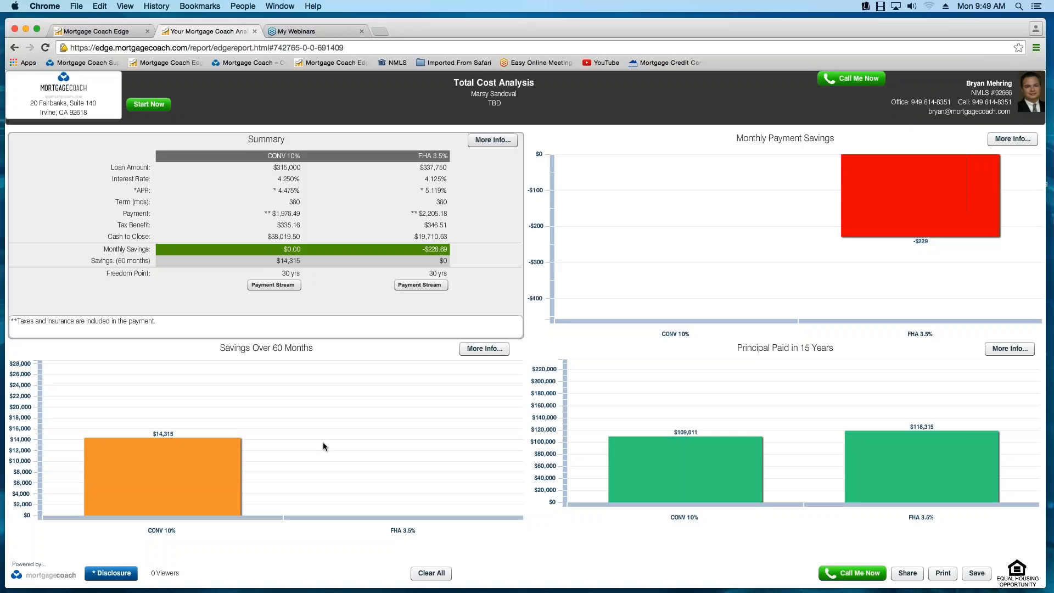
left_click(486, 351)
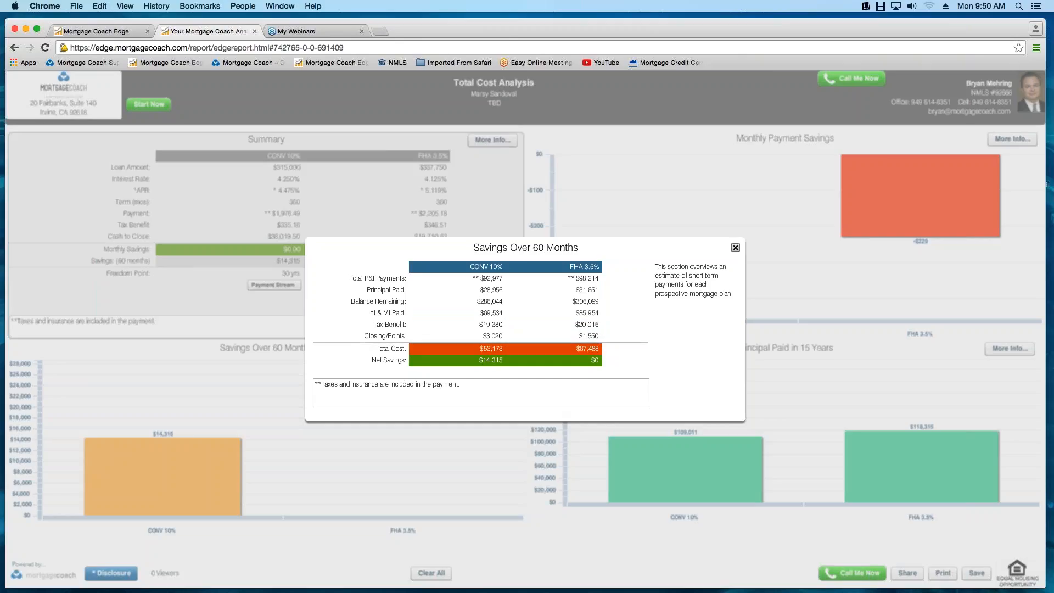
left_click(736, 247)
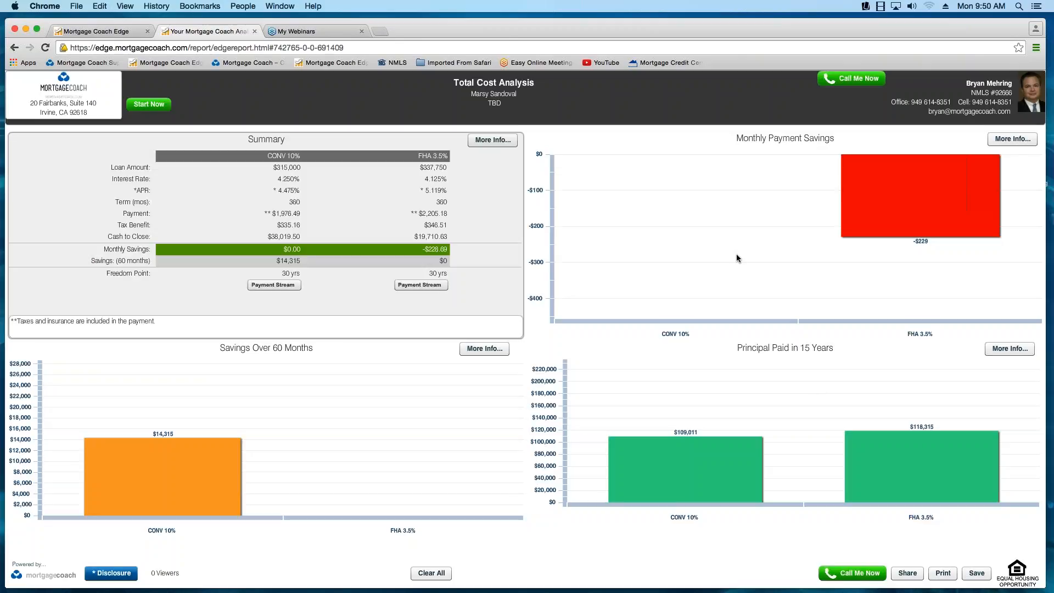
left_click(1012, 349)
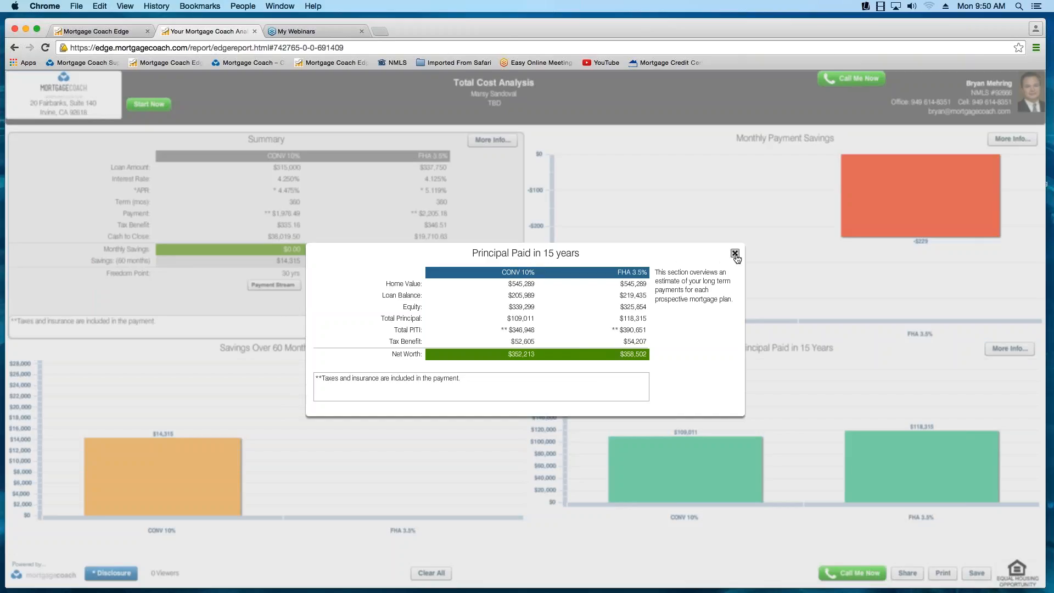
left_click(734, 254)
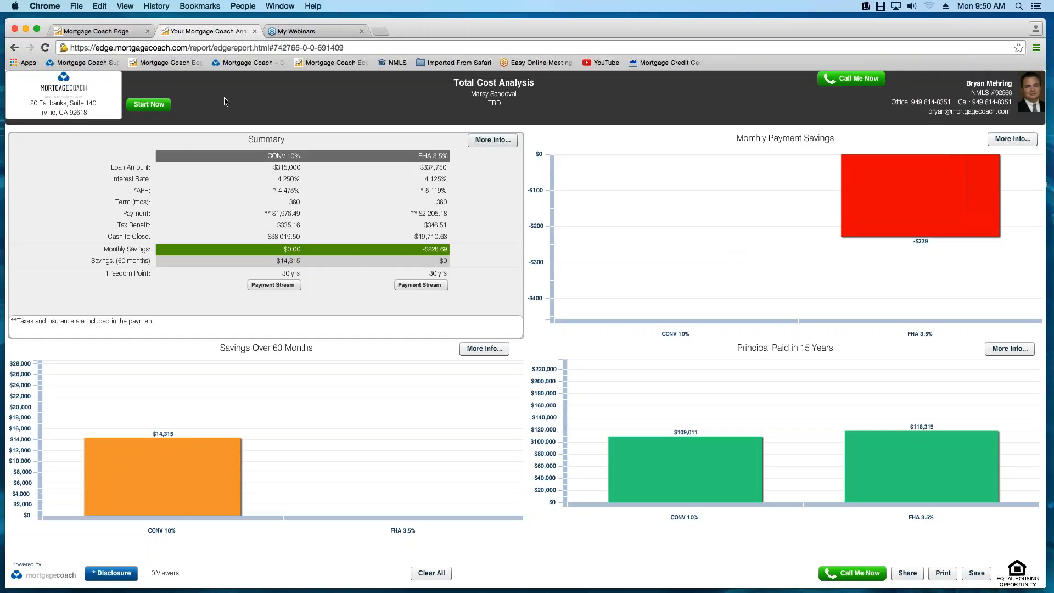
- Return to the Total Cost Analysis Setup, generate the shareable report link and copy it
left_click(96, 32)
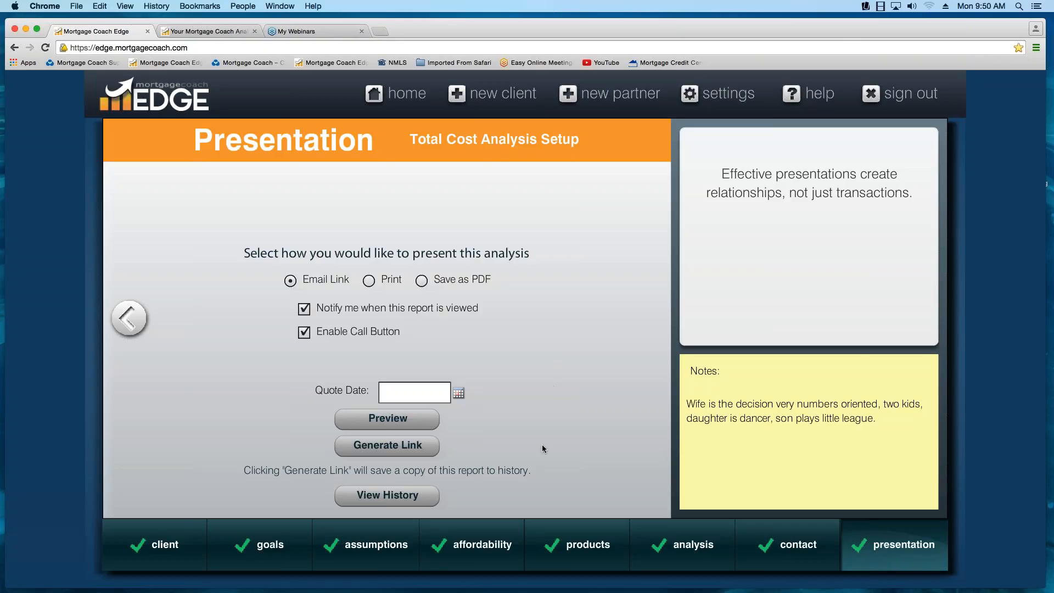
left_click(397, 454)
left_click(396, 451)
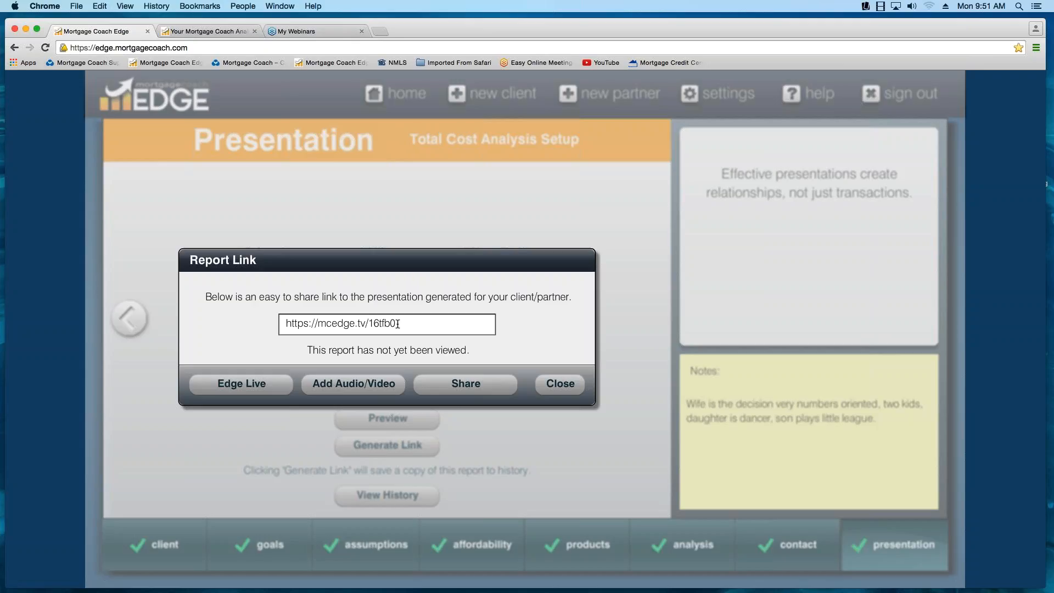
left_click_drag(397, 323, 278, 327)
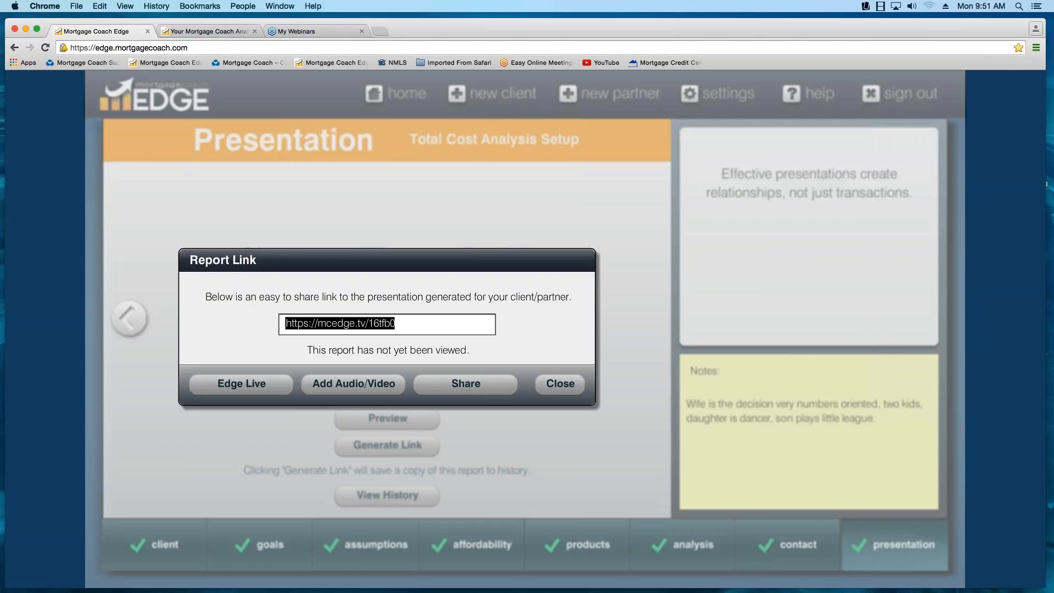
right_click(359, 322)
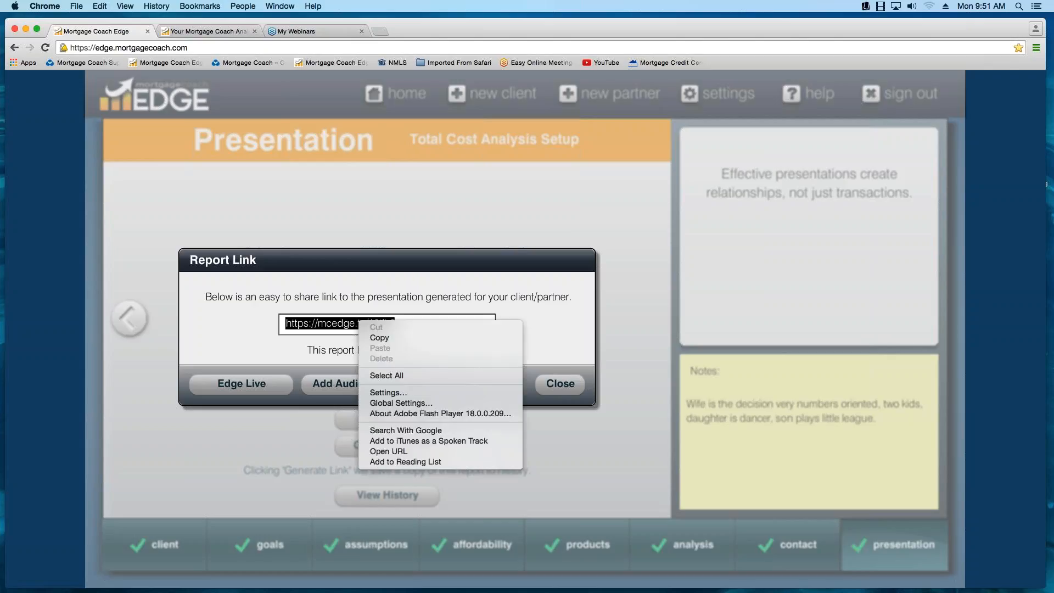
left_click(374, 339)
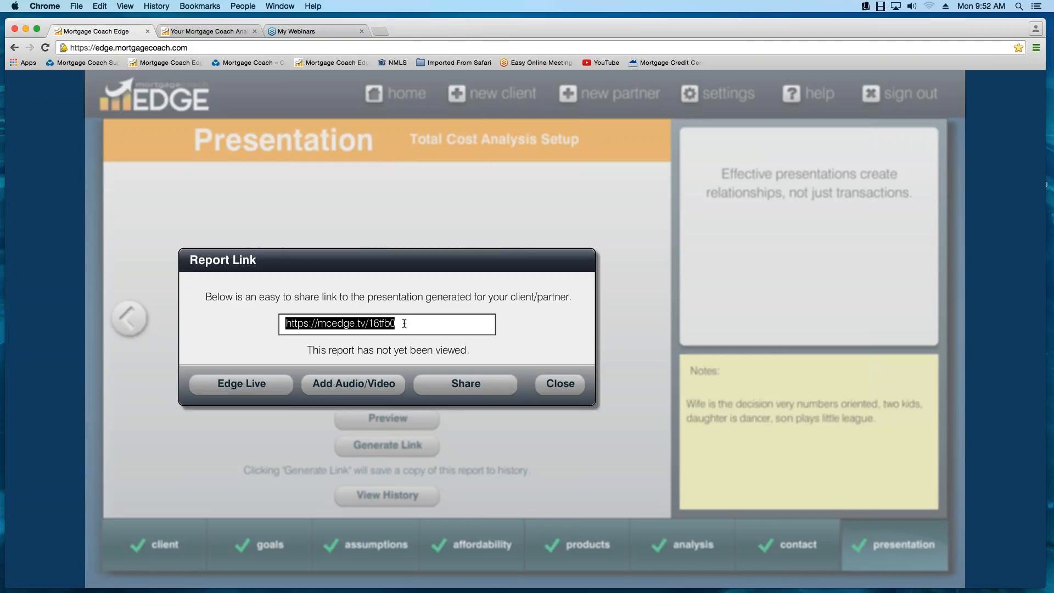
- View the report's audio/video message recorder, and leave the report page without recording a message
left_click(347, 392)
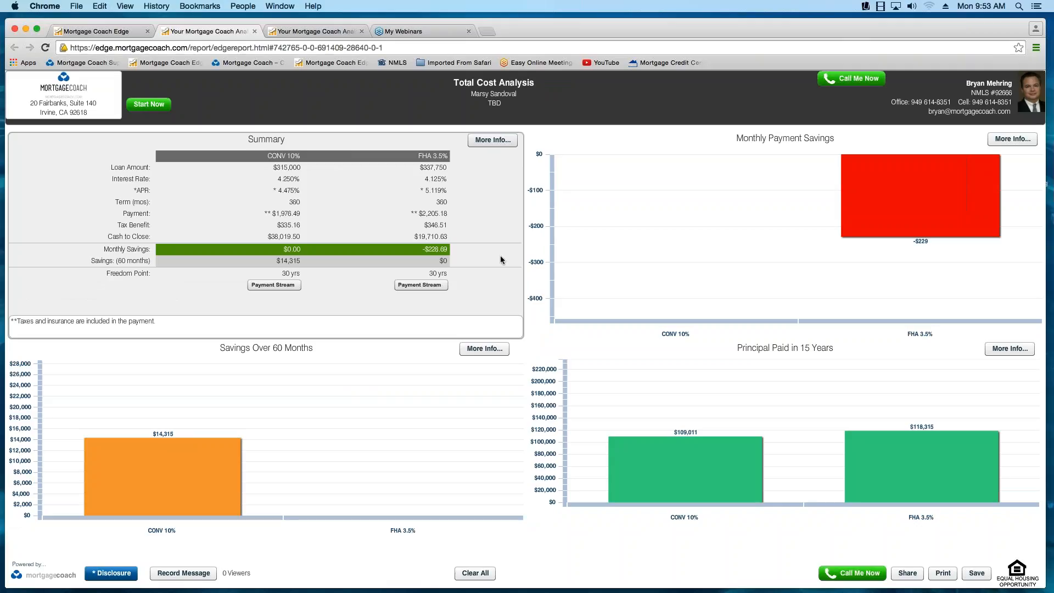
left_click(195, 581)
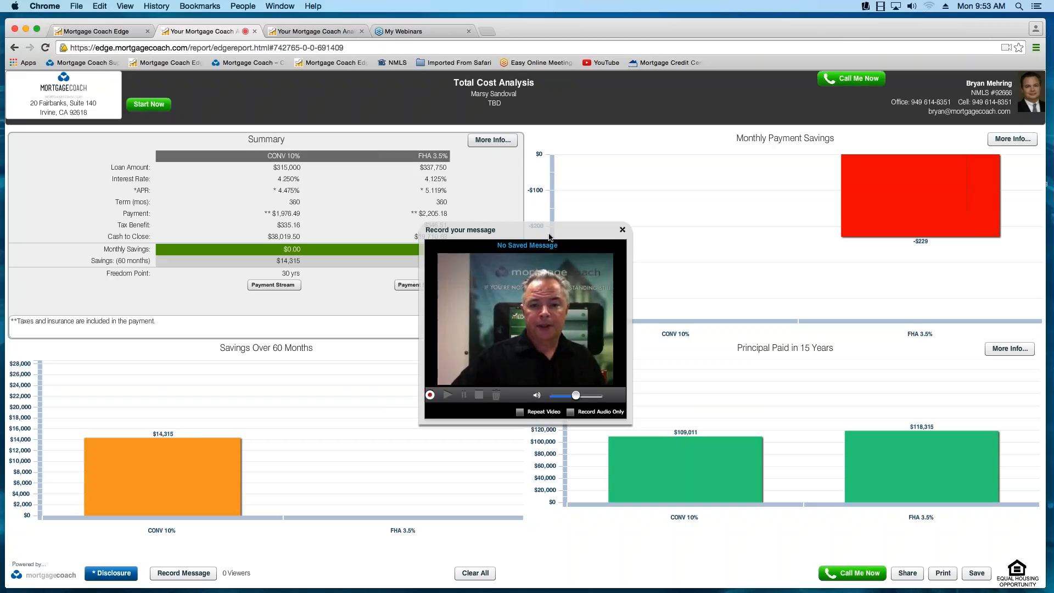
left_click_drag(551, 232, 557, 180)
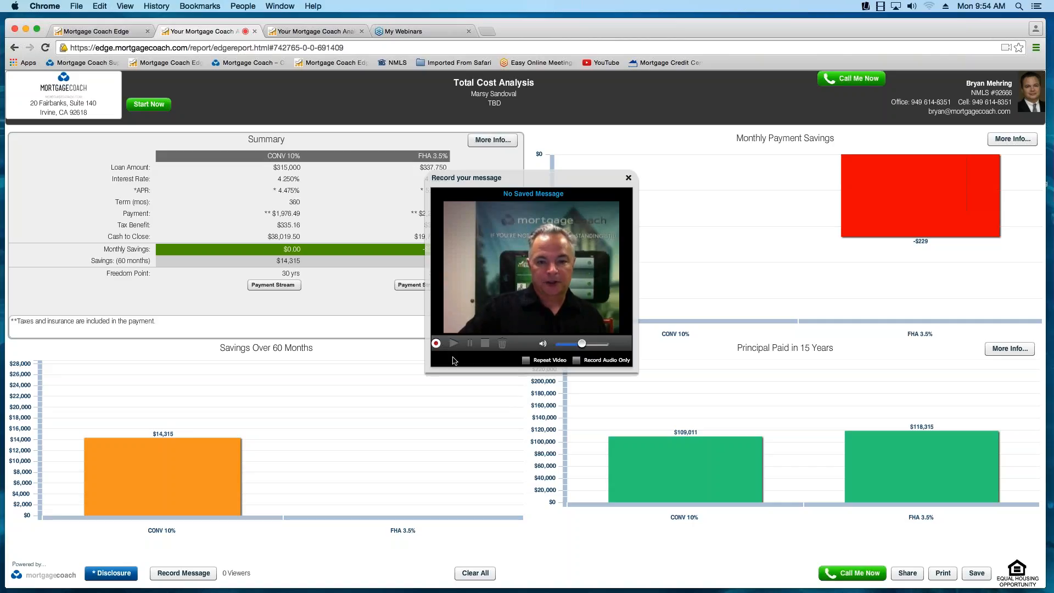
left_click(629, 178)
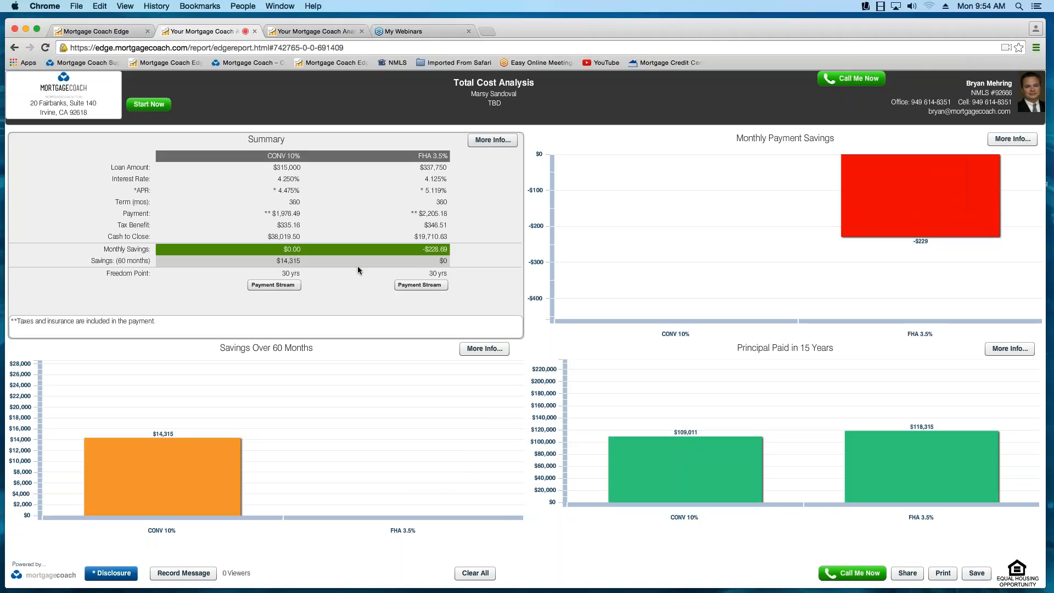
left_click(255, 32)
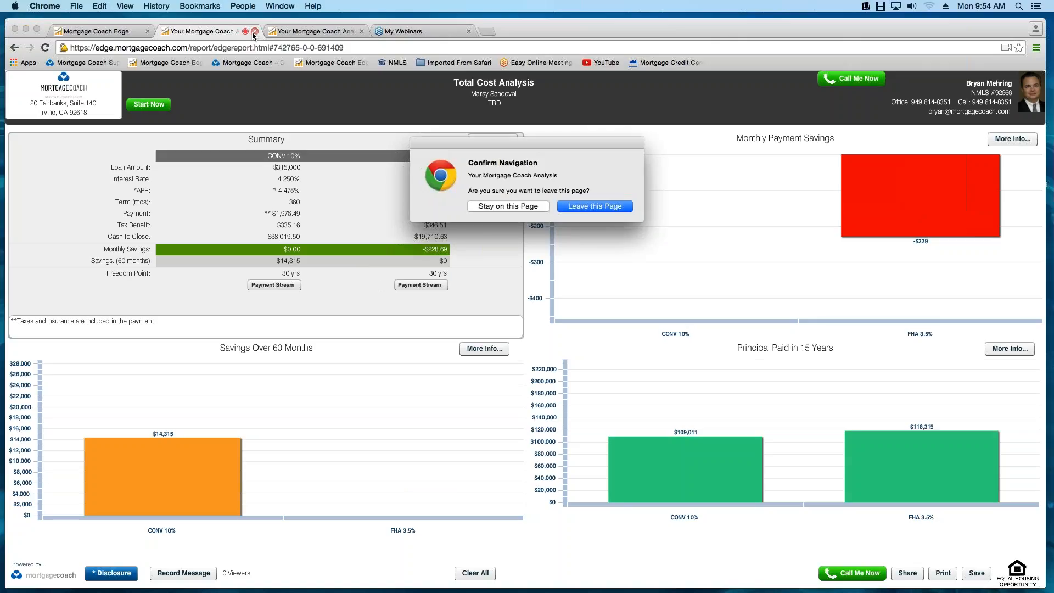
left_click(572, 207)
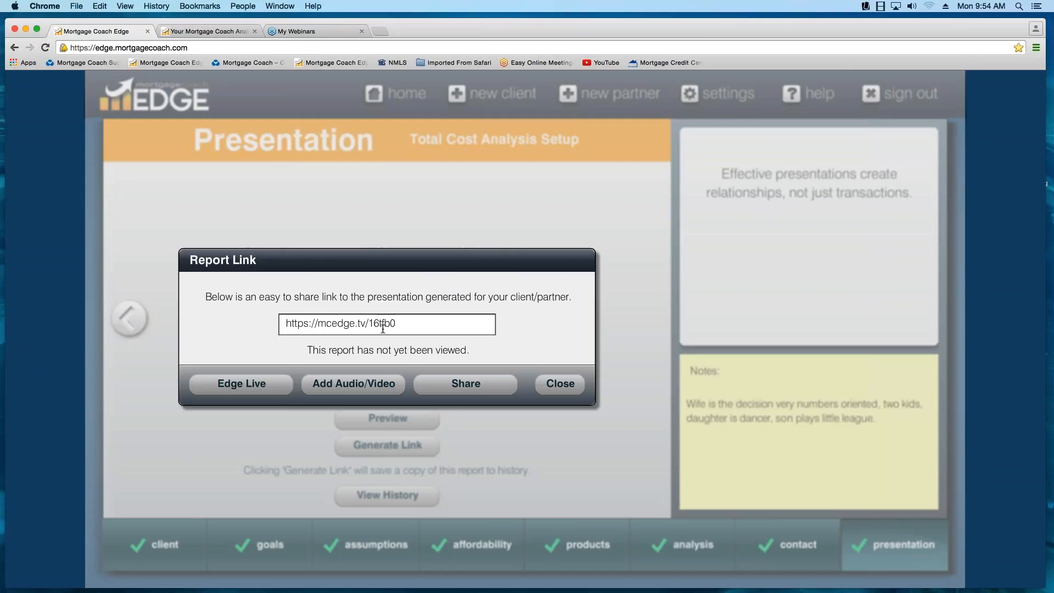
- Copy the generated report link and open it in a new browser tab to see the client's view
left_click_drag(400, 324, 282, 328)
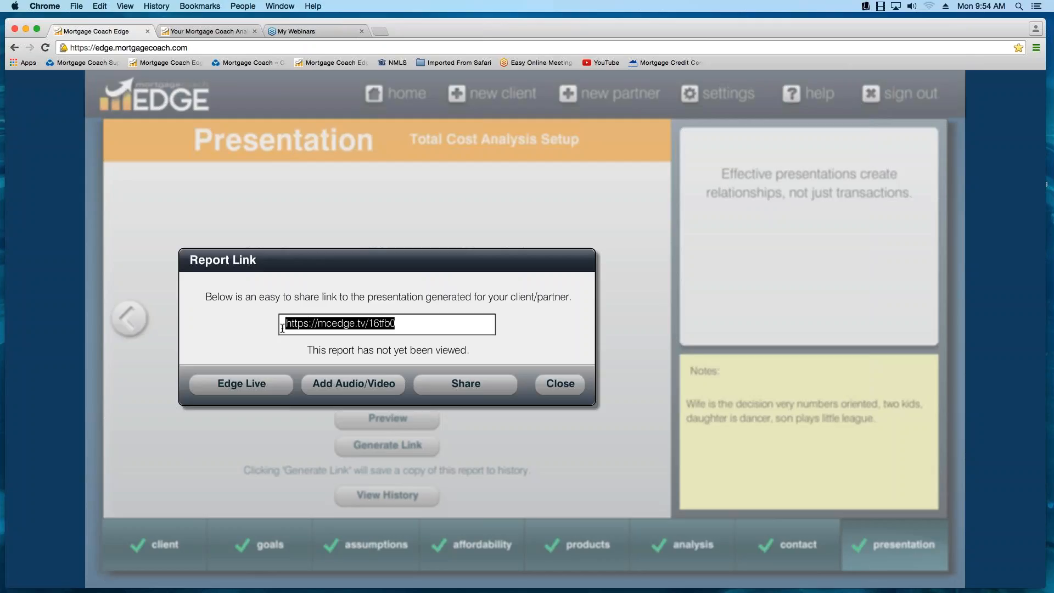
right_click(351, 319)
left_click(373, 339)
left_click(380, 31)
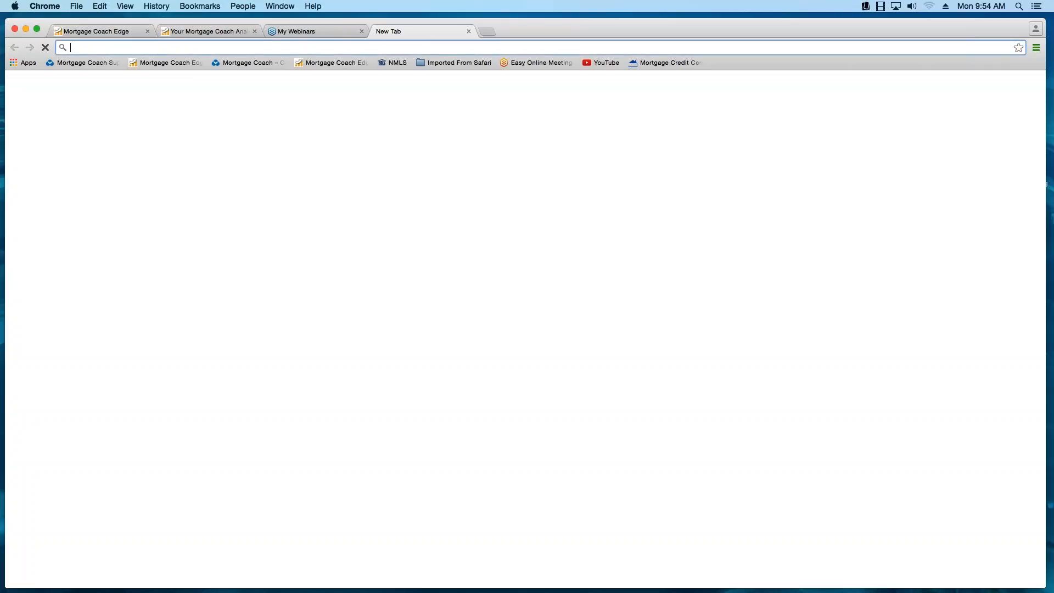
right_click(135, 48)
left_click(157, 74)
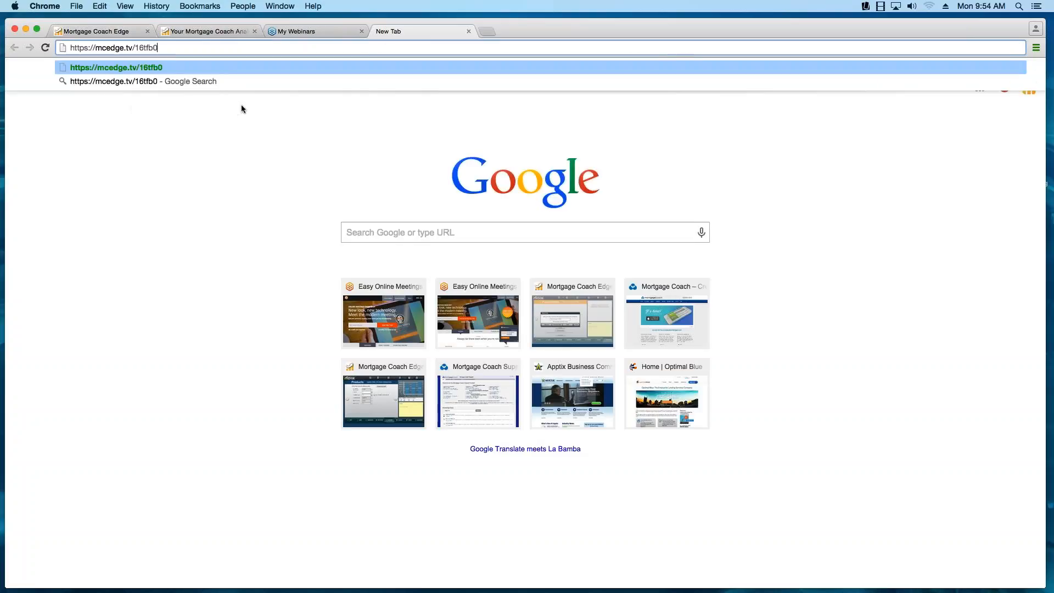
key("Return")
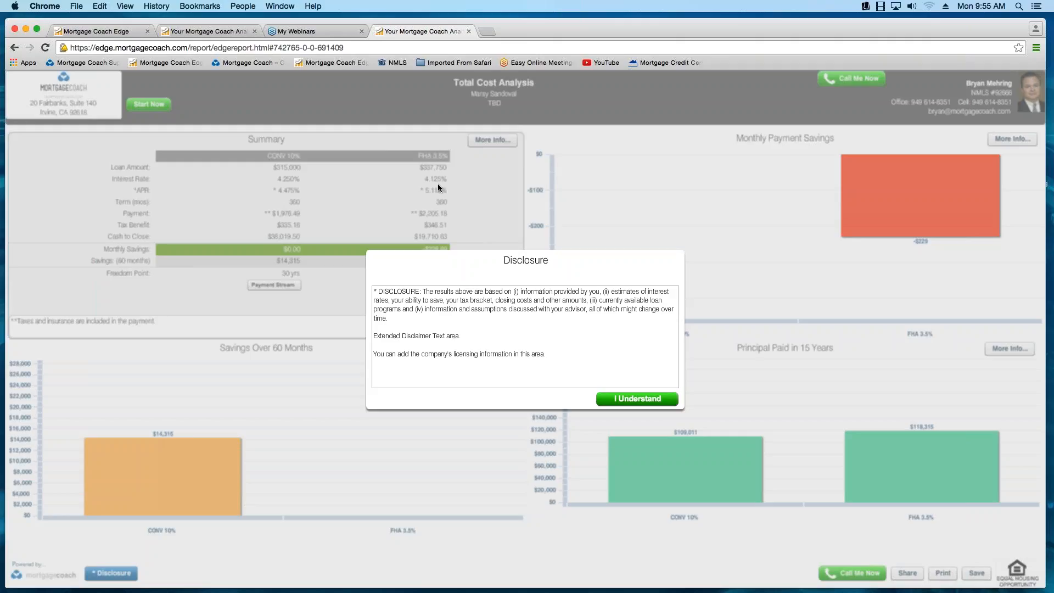
- Accept the disclosure on the client's report, view its summary and charts, and leave the page
left_click(632, 399)
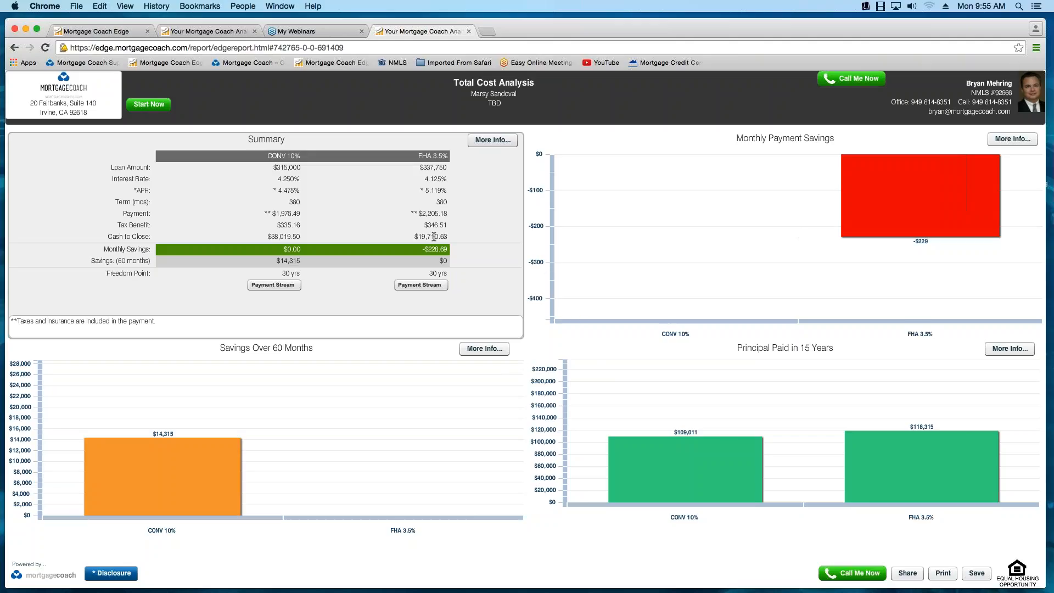
left_click(468, 32)
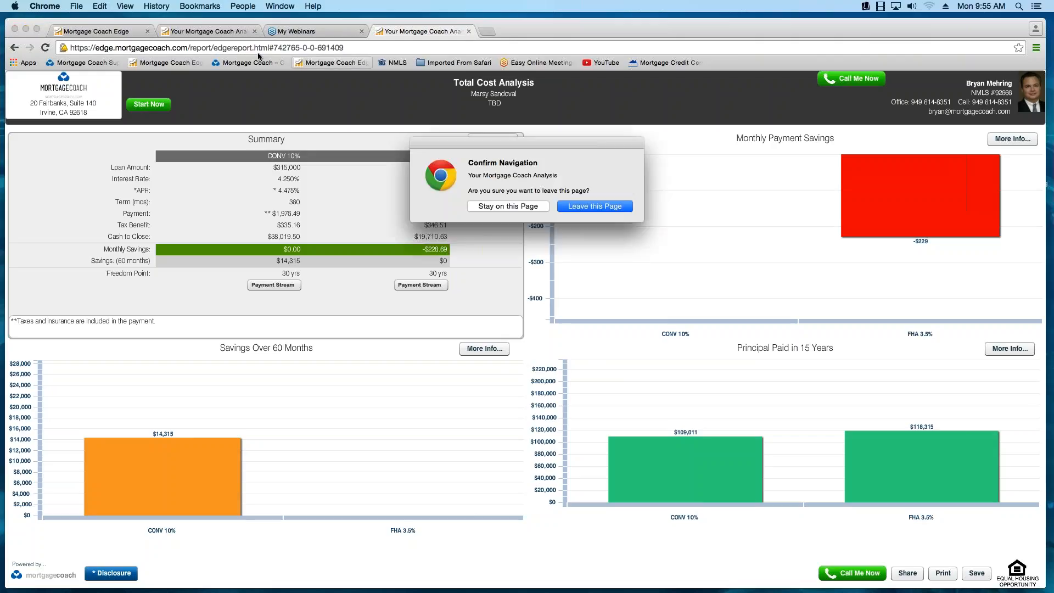
left_click(592, 206)
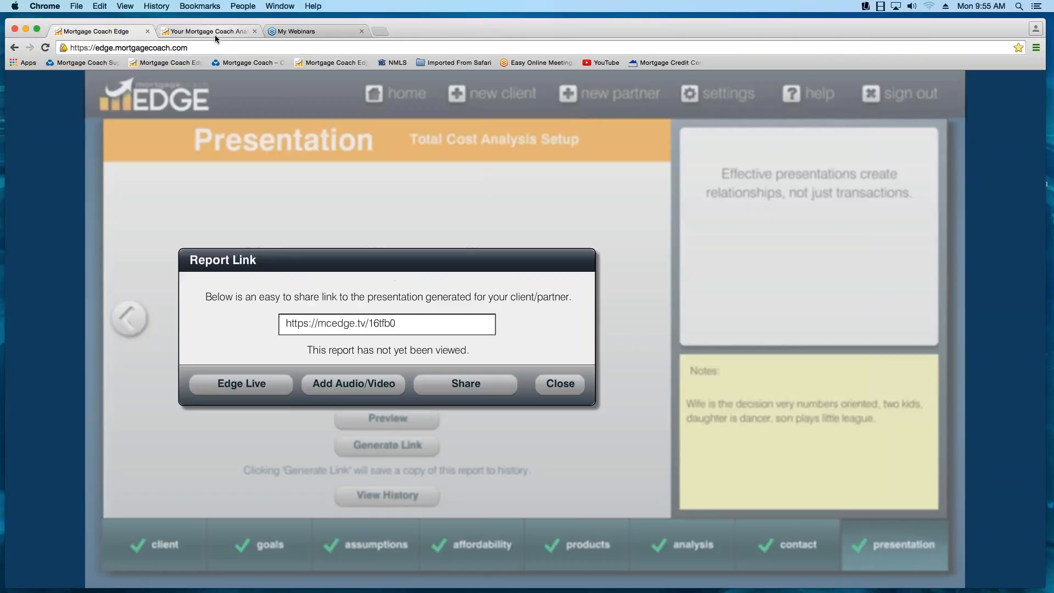
- Open the report for adding audio/video, record a short webcam message for the client and close the recorder
left_click(353, 384)
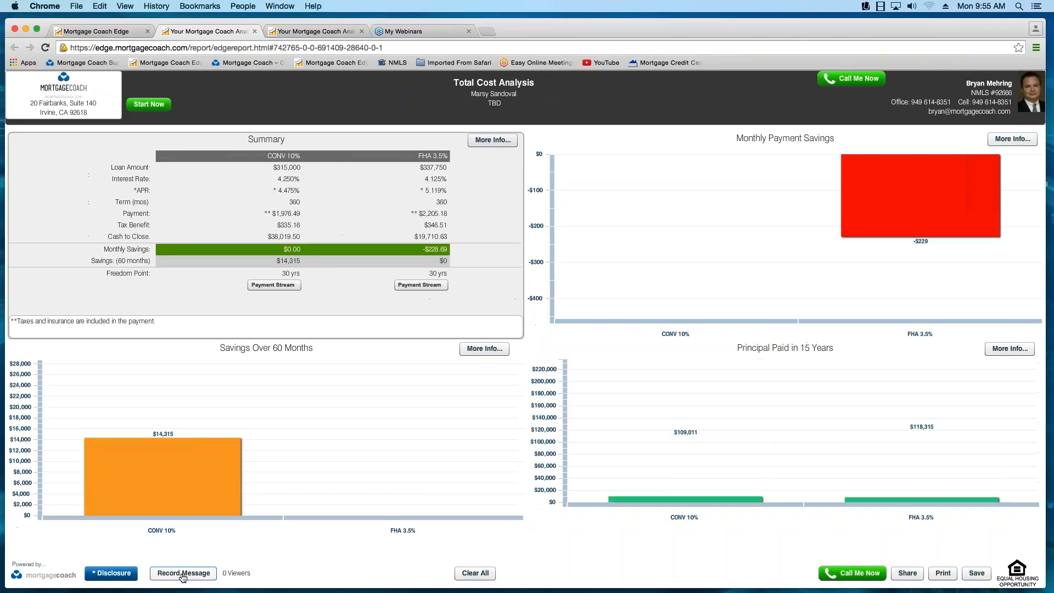
left_click(180, 575)
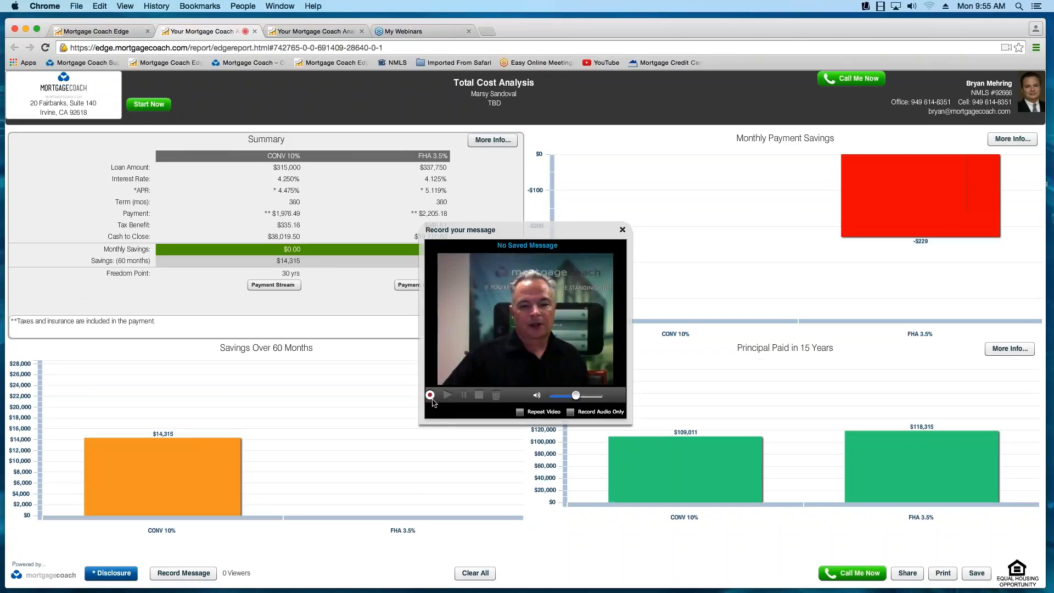
left_click(430, 395)
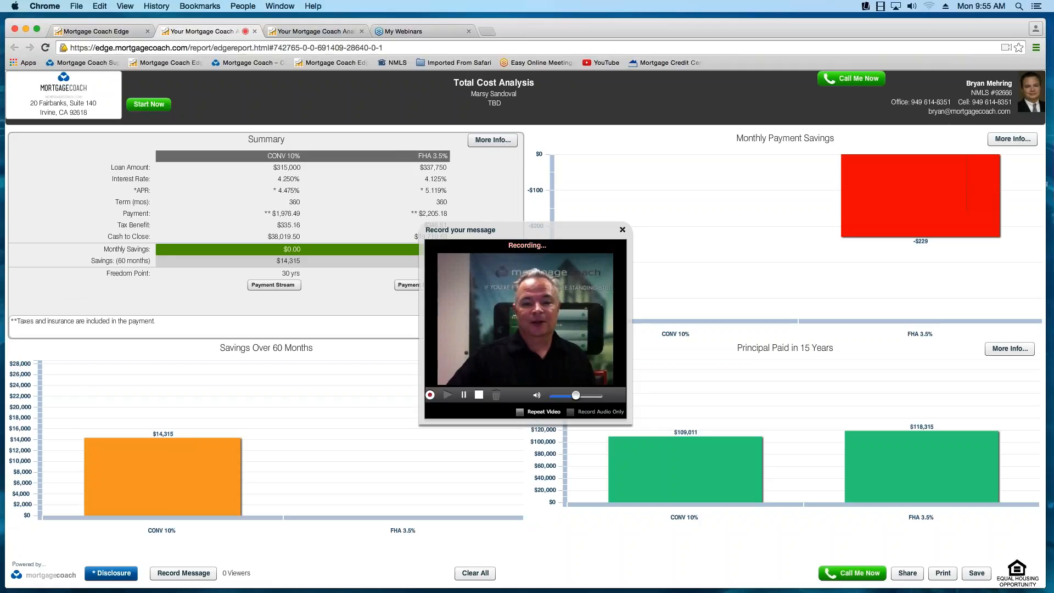
left_click(432, 395)
left_click(623, 230)
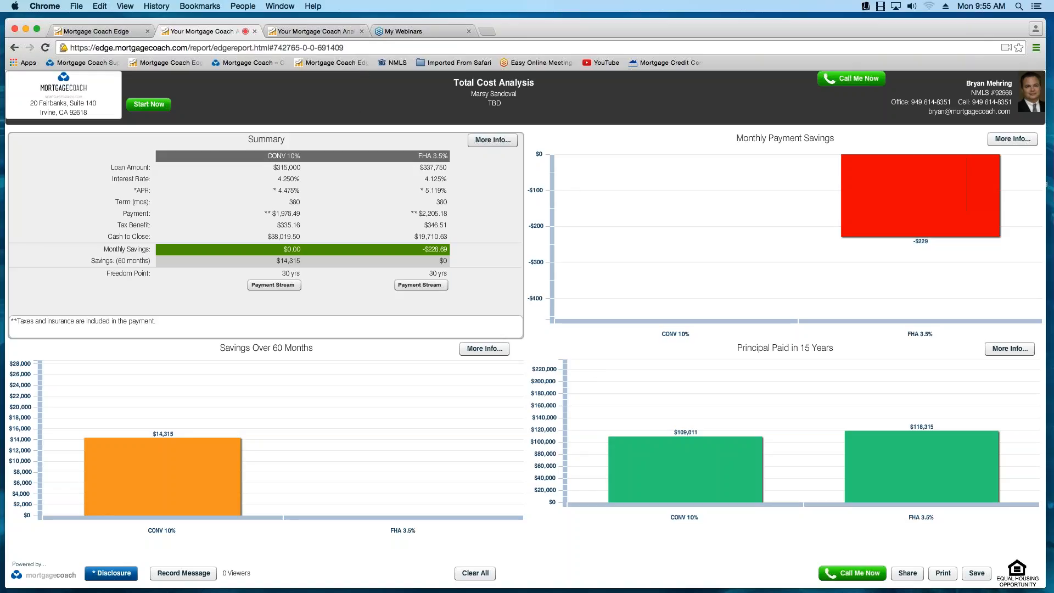
- Close both open report pages and return to the Report Link dialog in Mortgage Coach Edge
left_click(254, 32)
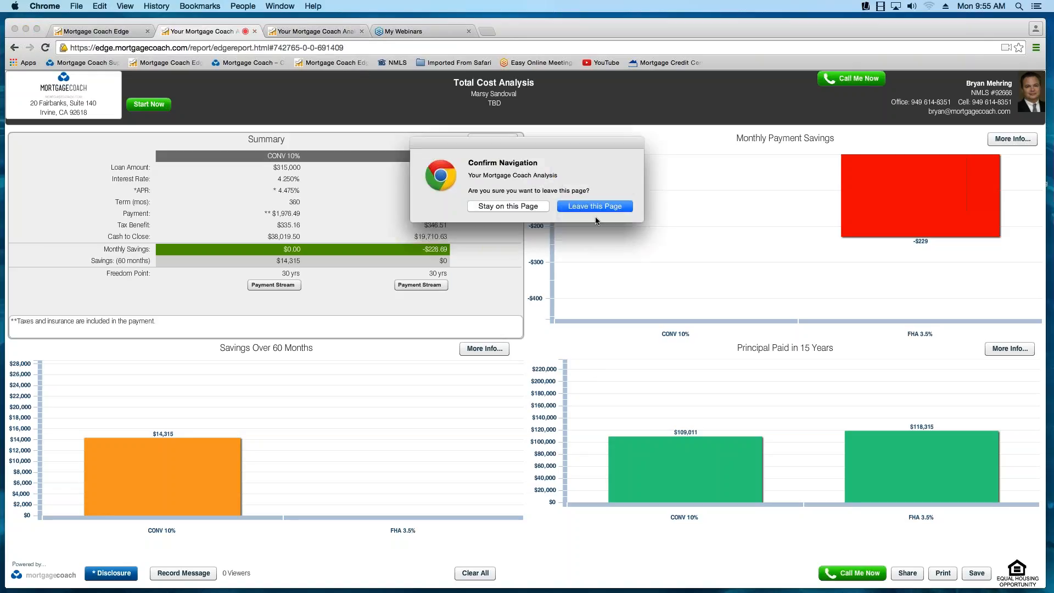
left_click(596, 208)
left_click(247, 32)
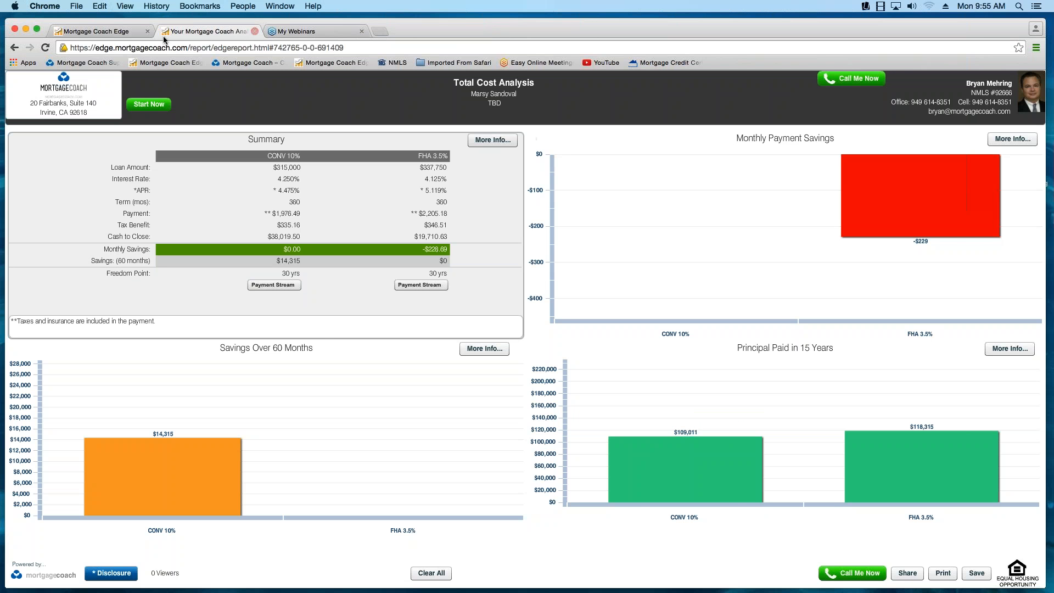
key("super+w")
left_click(125, 31)
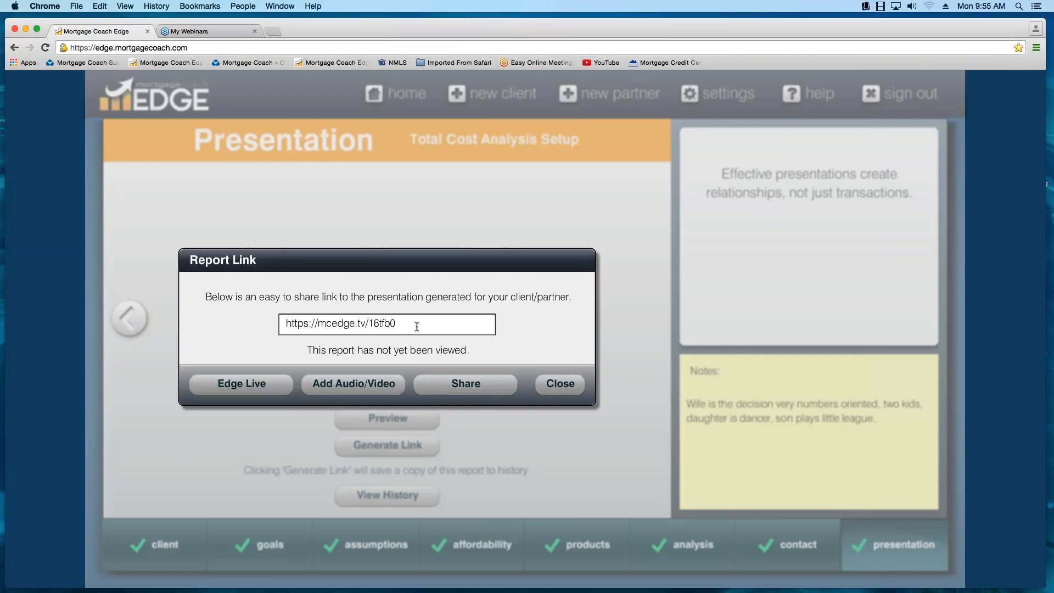
left_click_drag(397, 325, 285, 326)
right_click(332, 319)
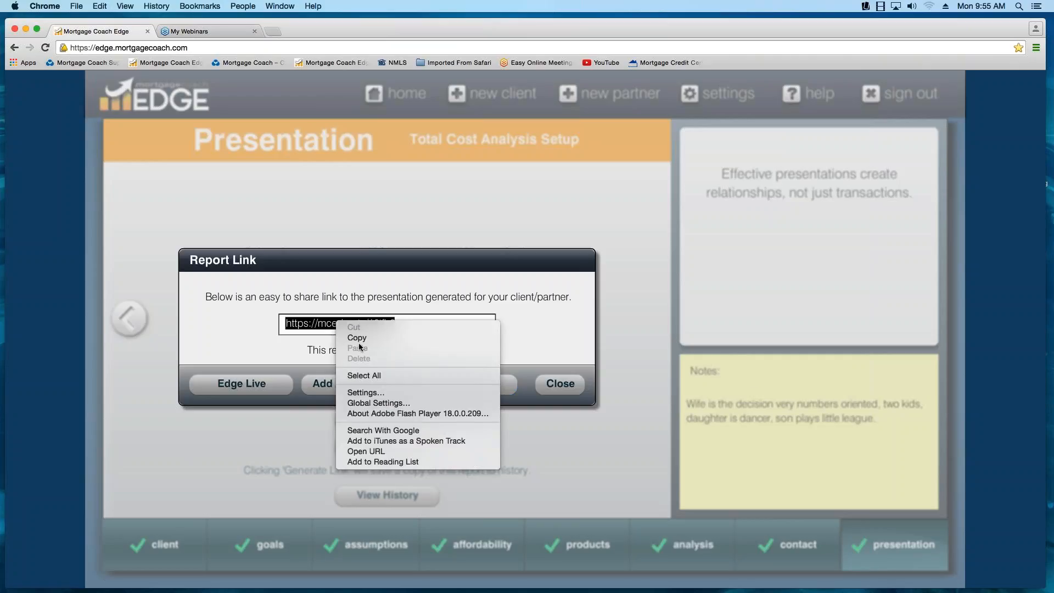
left_click(352, 332)
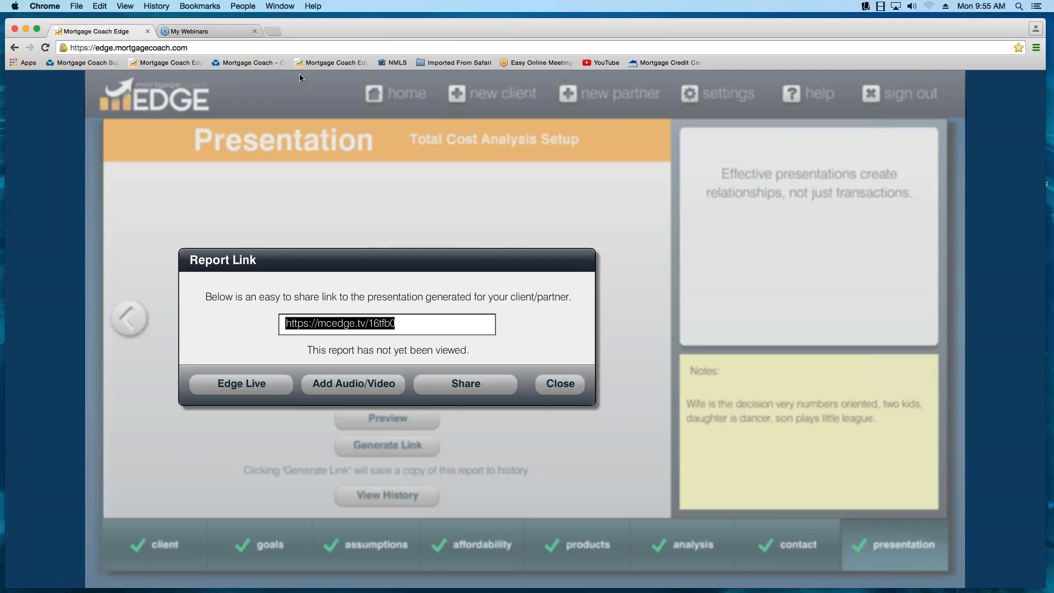
left_click(274, 32)
right_click(155, 47)
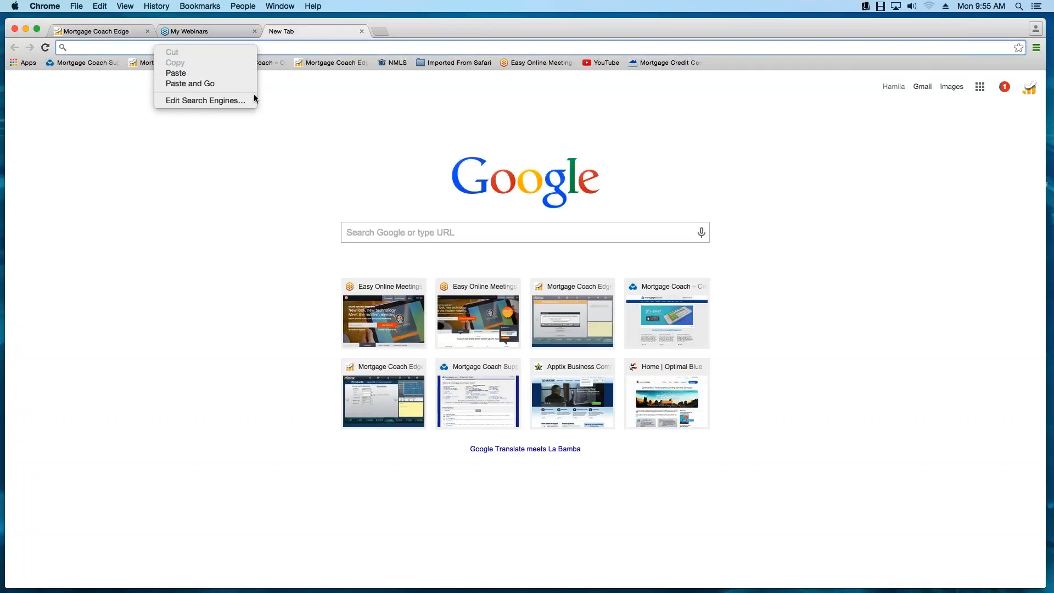
left_click(174, 73)
key("Return")
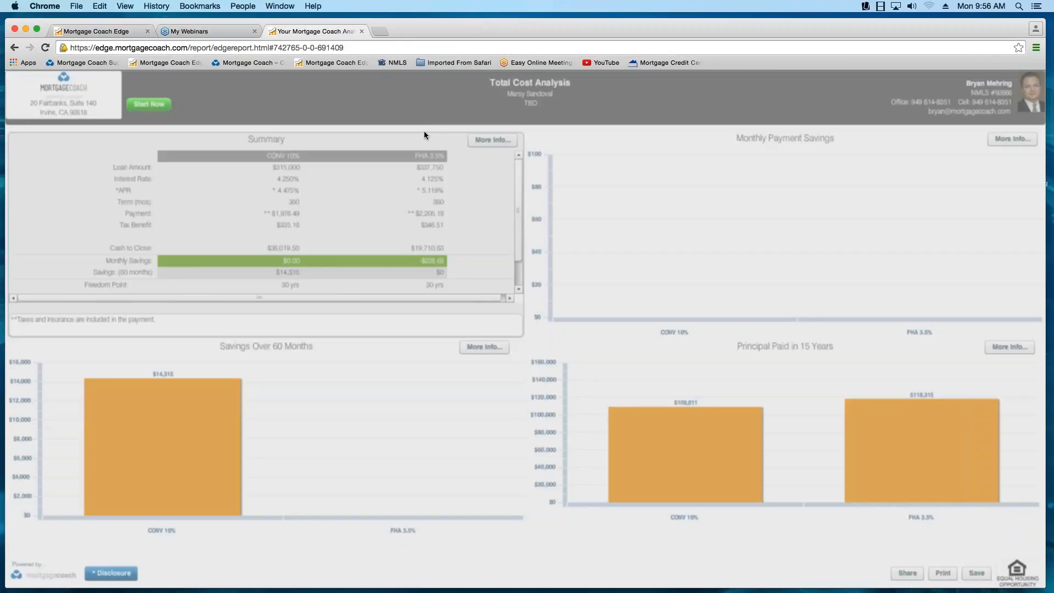
- Accept the report's disclosure, view the attached video message player, close the player and leave the report
left_click(634, 403)
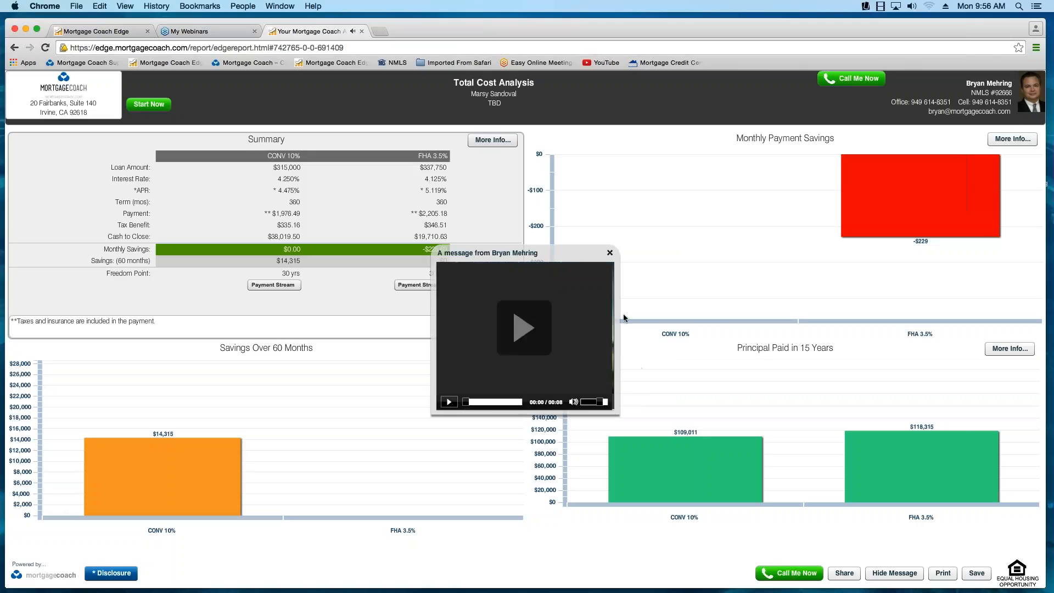
left_click(610, 252)
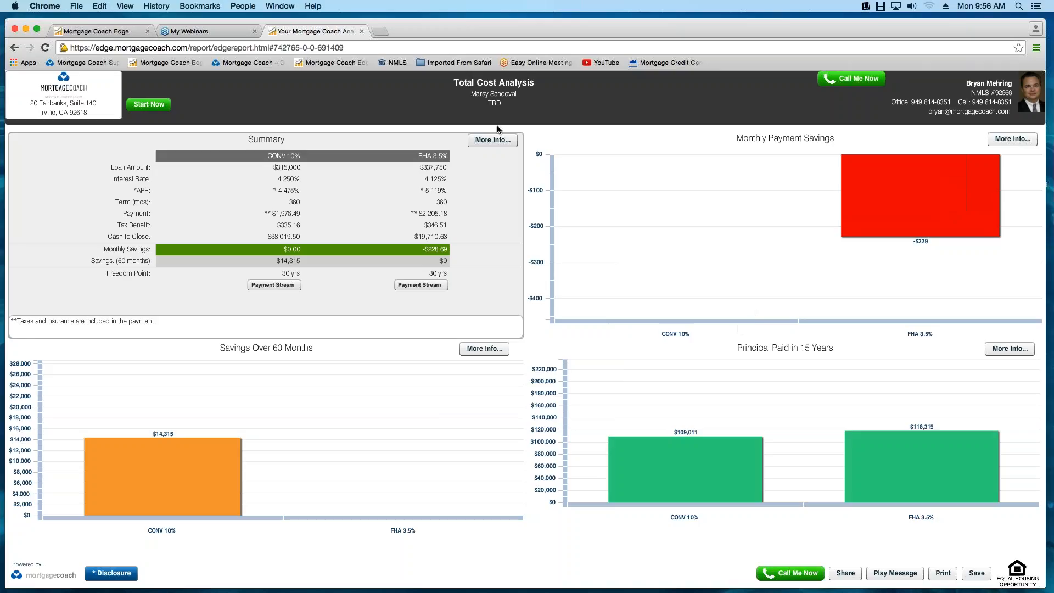
left_click(362, 31)
left_click(595, 209)
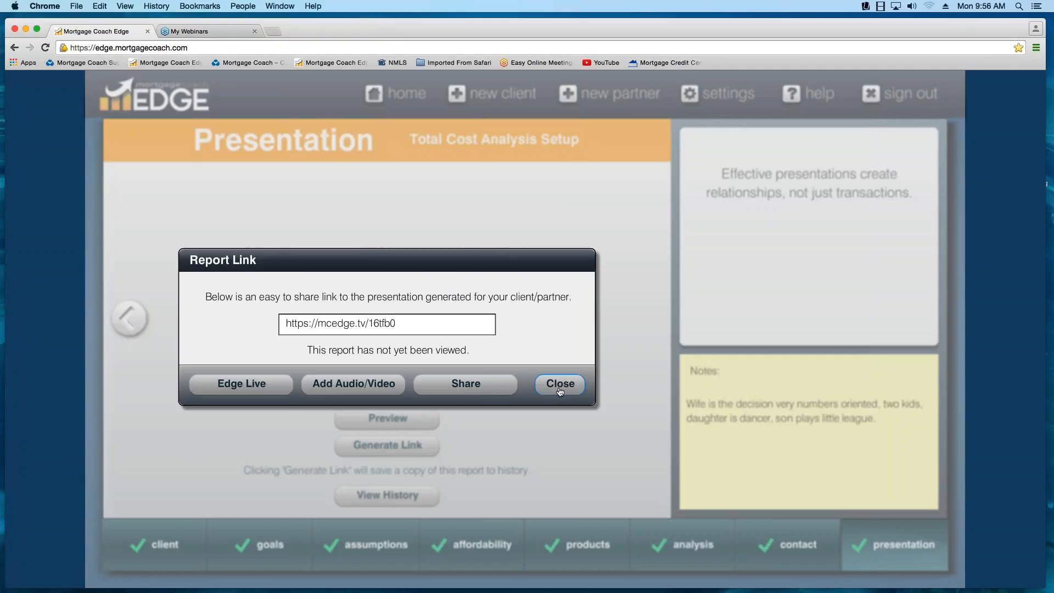
- Close the Report Link dialog, reopen the client from the home dashboard and generate the report link again
left_click(561, 391)
left_click(560, 384)
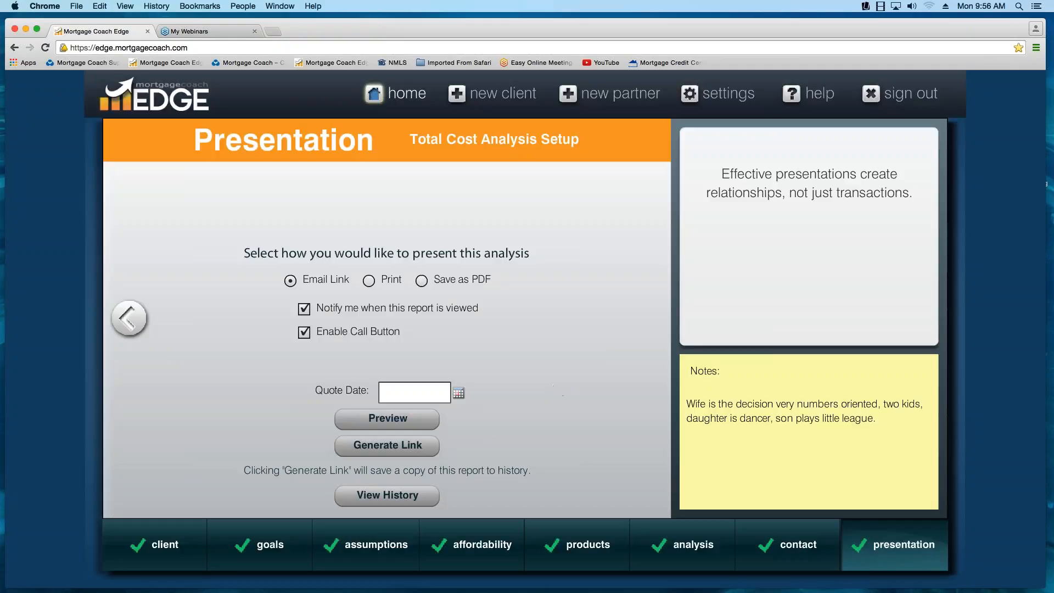
left_click(395, 93)
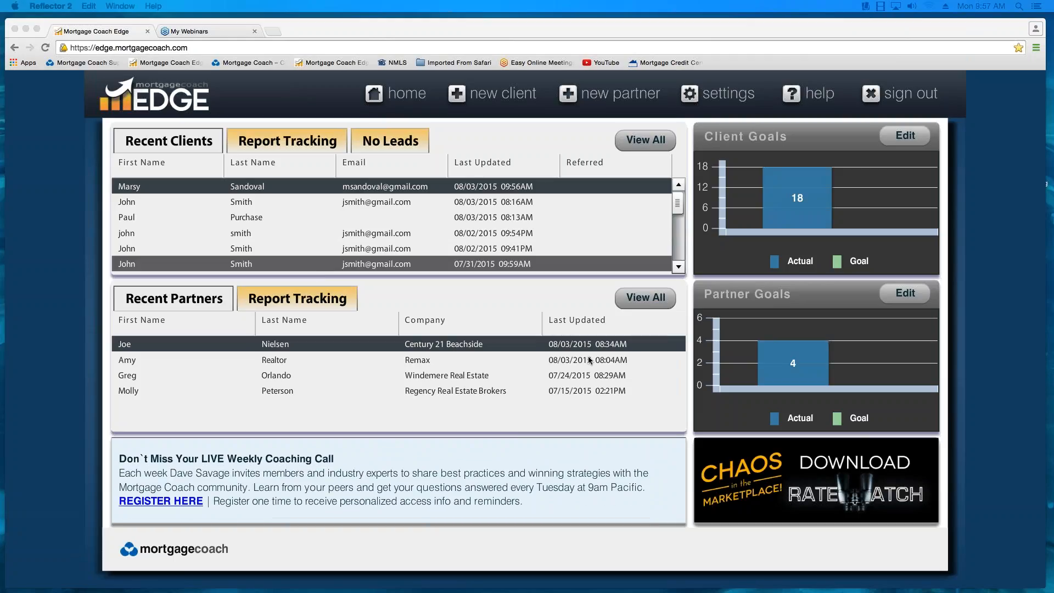
left_click(256, 190)
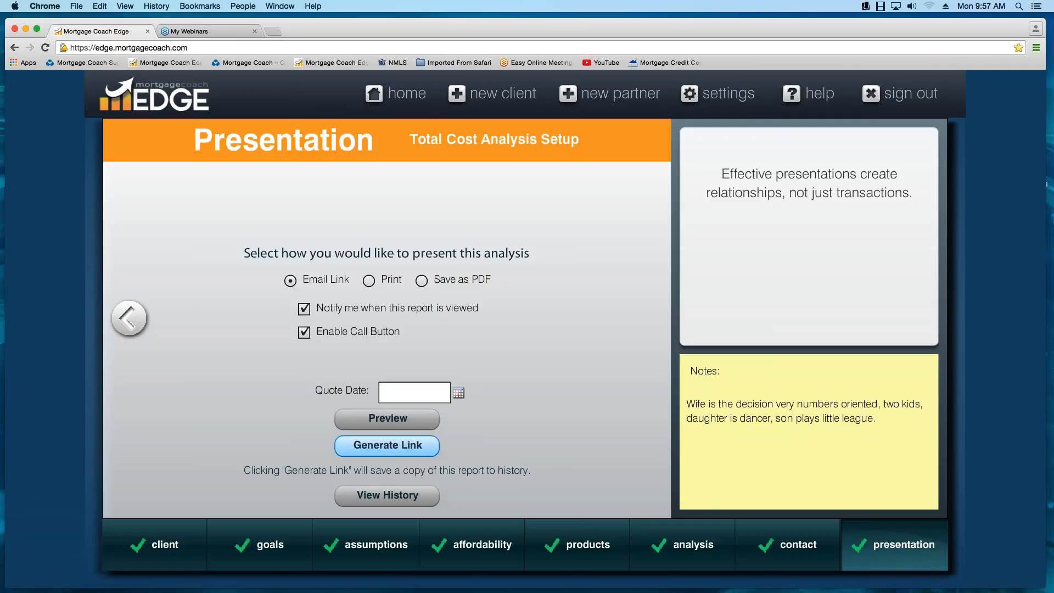
left_click(390, 446)
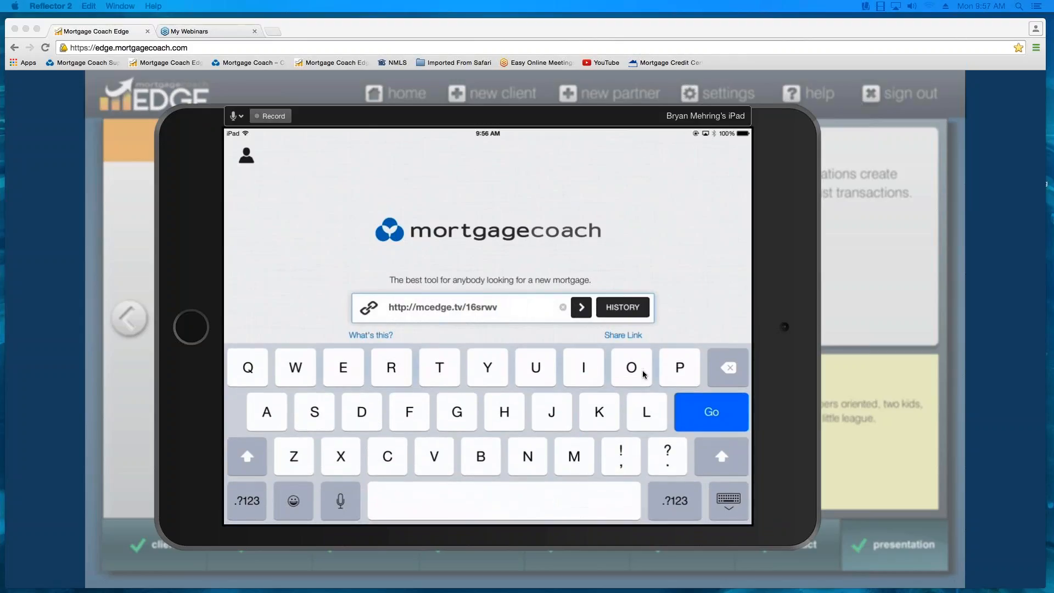
left_click_drag(595, 114, 581, 349)
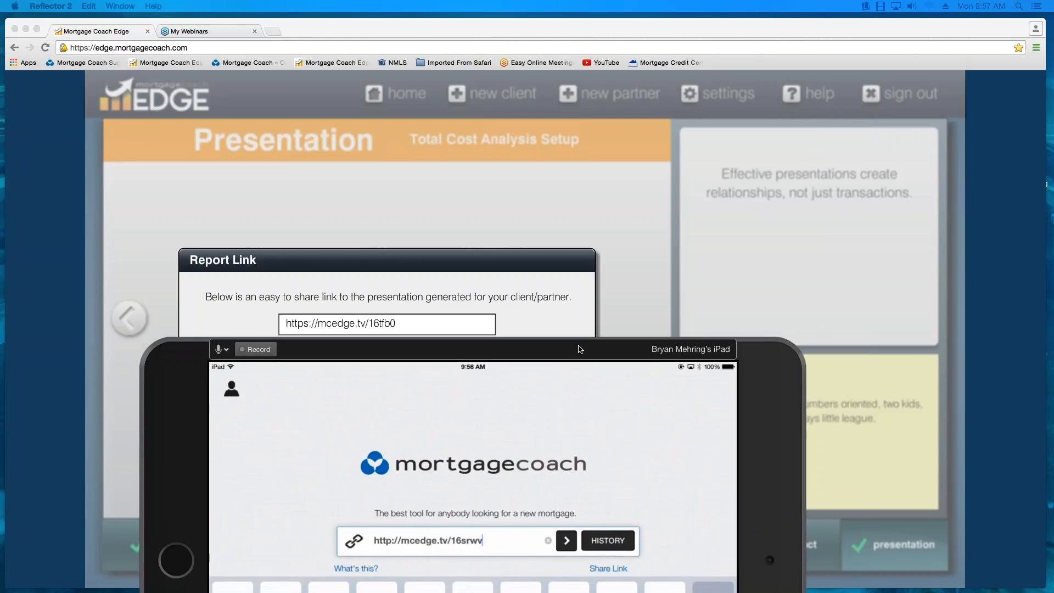
key("BackSpace")
key("BackSpace")
key("BackSpace")
key("BackSpace")
type("tfb0")
key("Return")
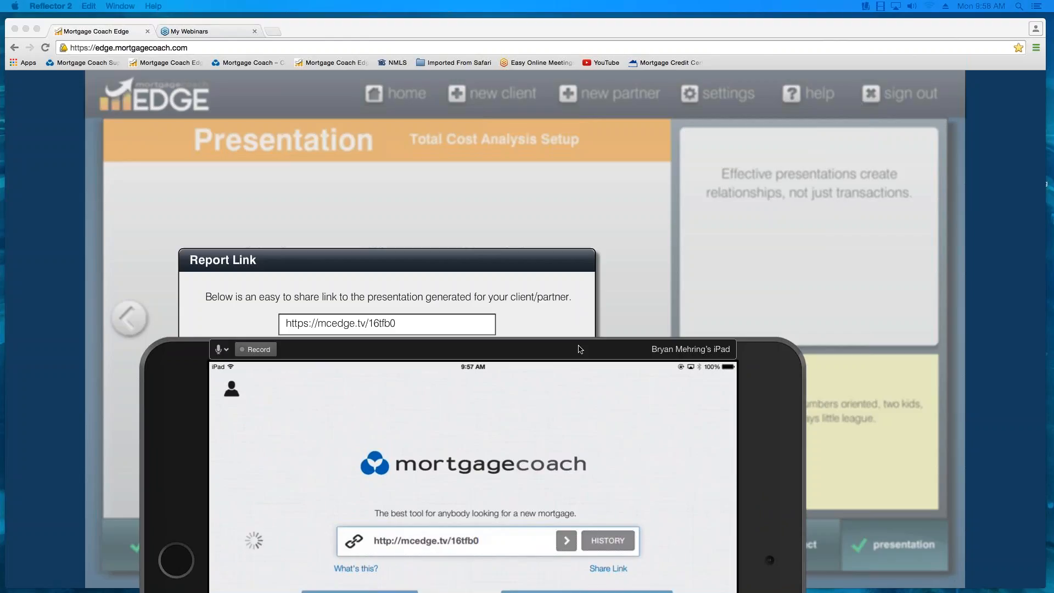
left_click_drag(583, 357, 593, 120)
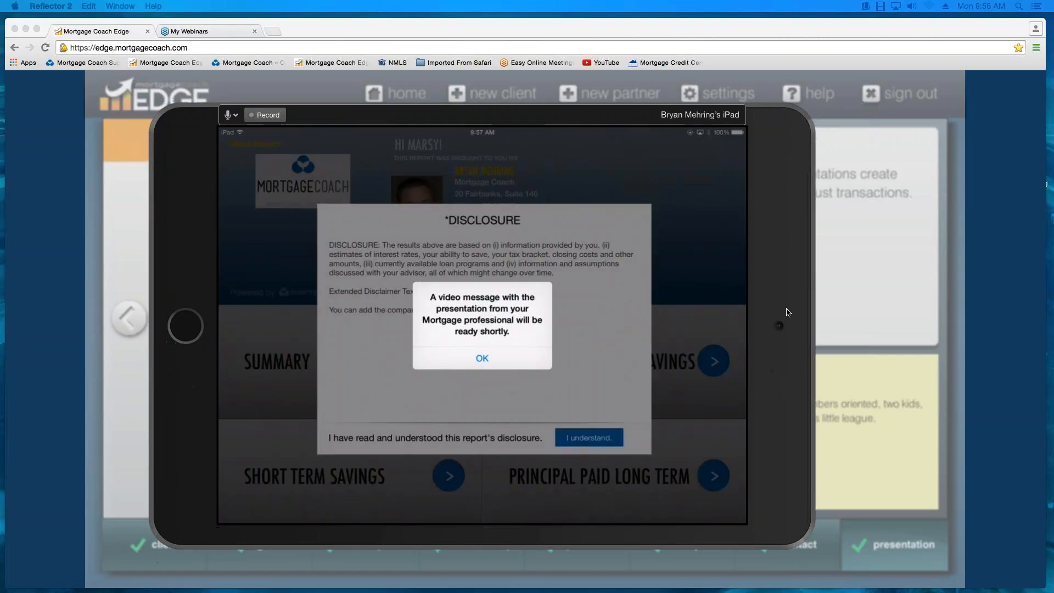
left_click(482, 362)
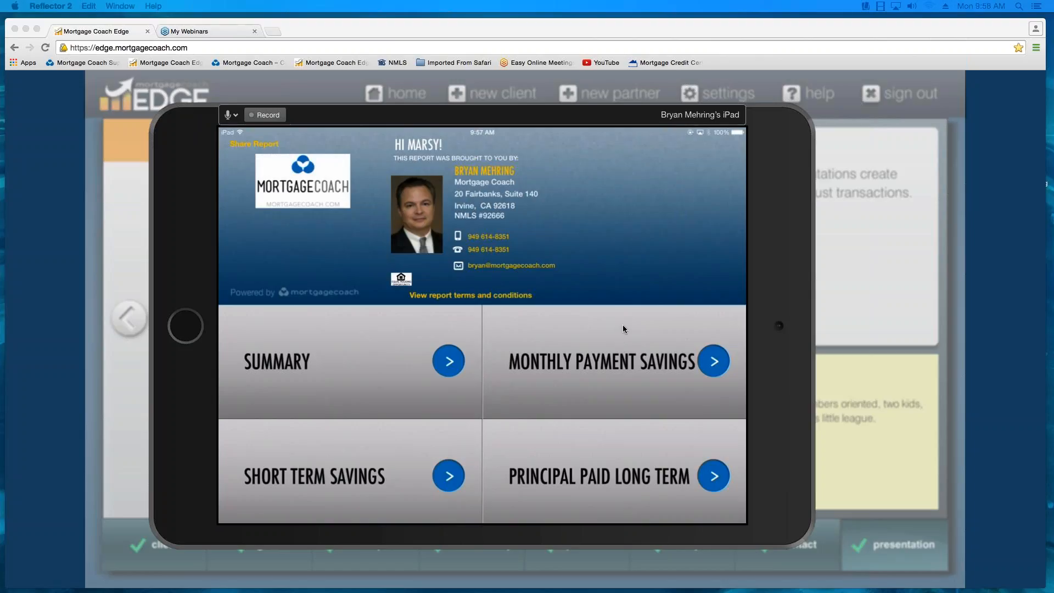
- Shrink the mirrored iPad window and move it aside until the whole Report Link dialog is uncovered
left_click_drag(813, 284, 682, 342)
left_click_drag(451, 205, 755, 240)
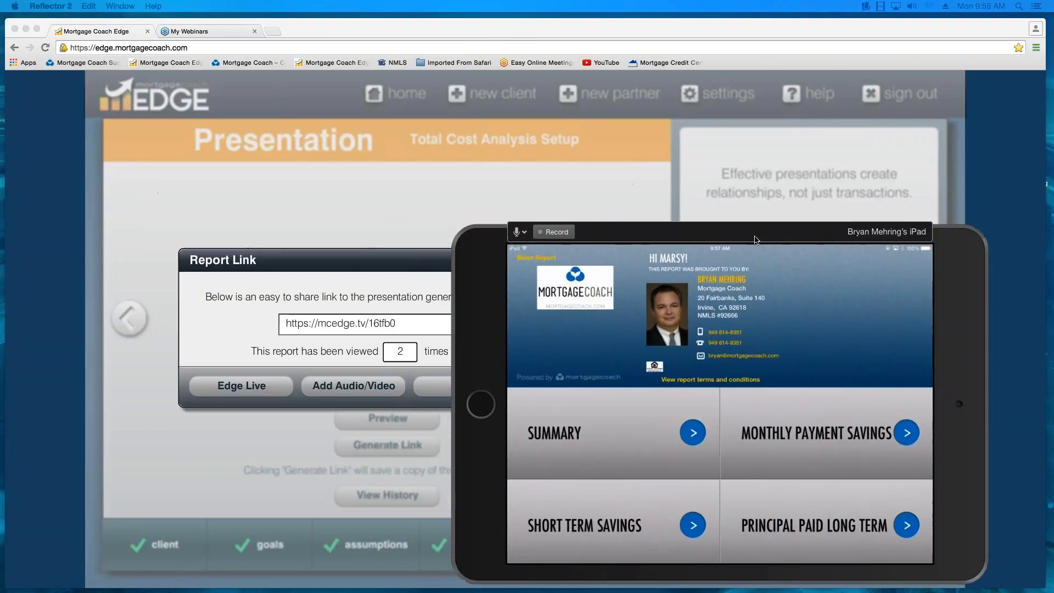
left_click(379, 257)
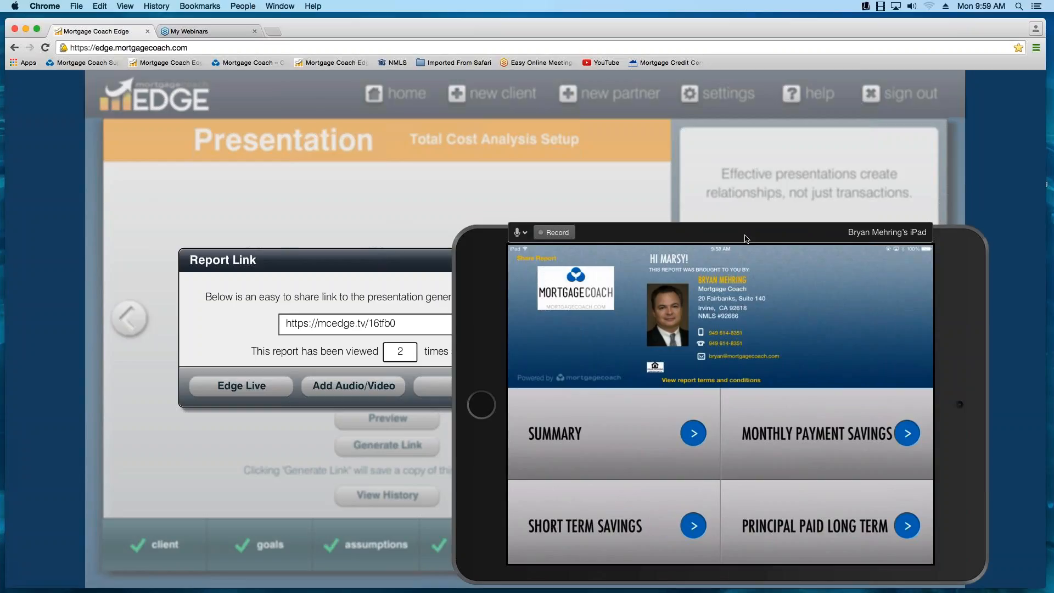
left_click_drag(691, 248, 763, 229)
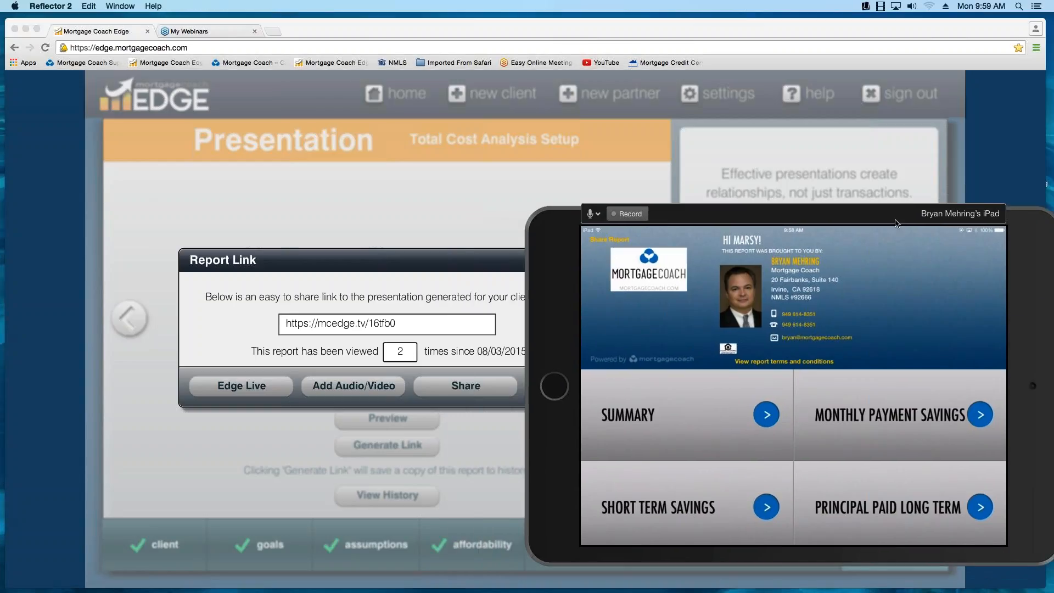
left_click_drag(900, 222, 993, 208)
- Close the Report Link dialog and generate the link again to refresh the report's view count
left_click(555, 388)
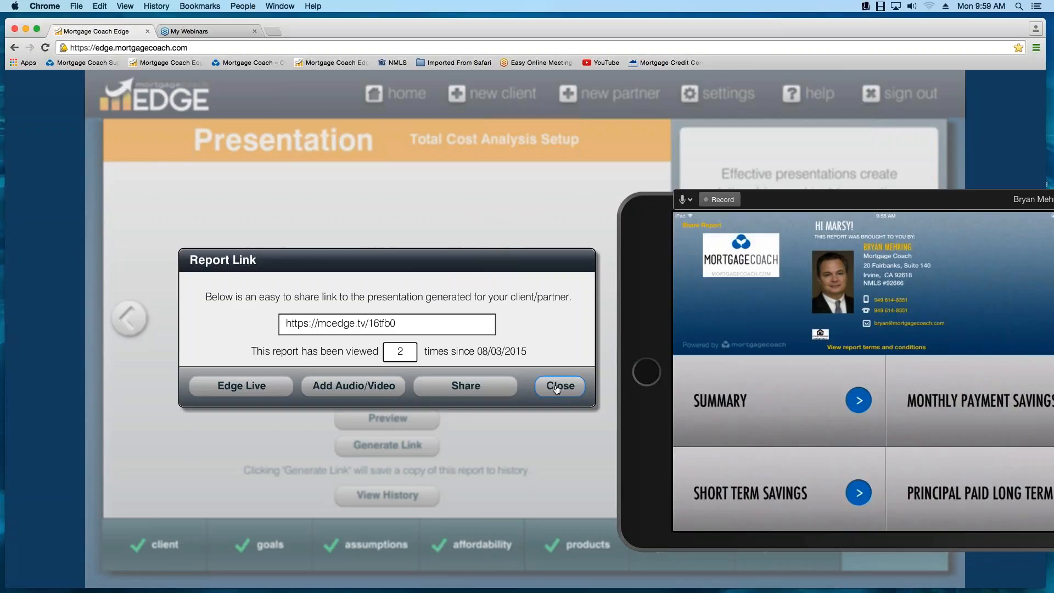
left_click(556, 388)
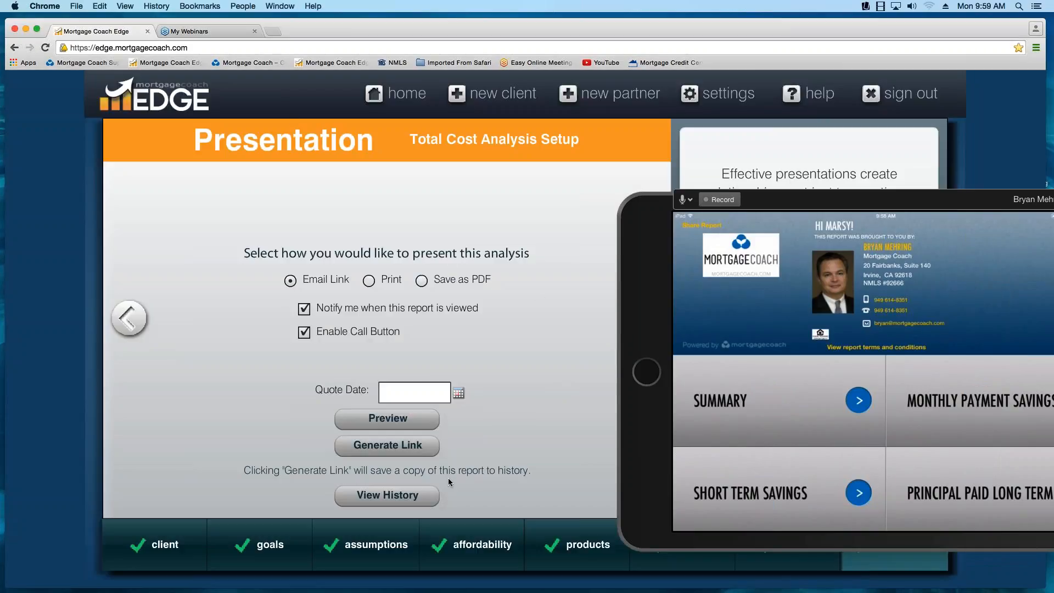
left_click(391, 446)
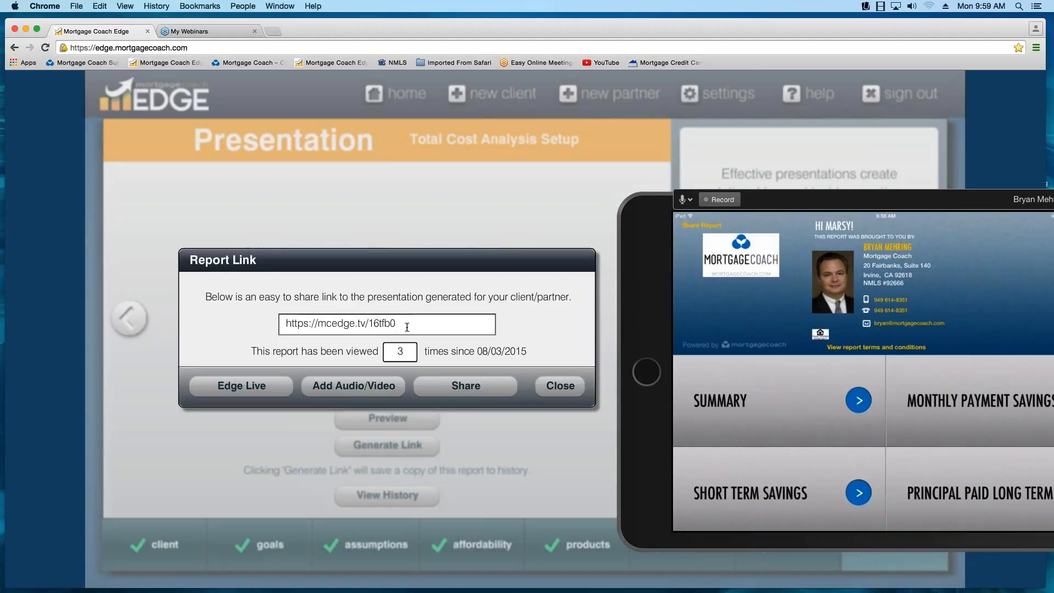
- Copy the whole report address from the Report Link dialog, and close the dialog
double_click(346, 323)
right_click(333, 323)
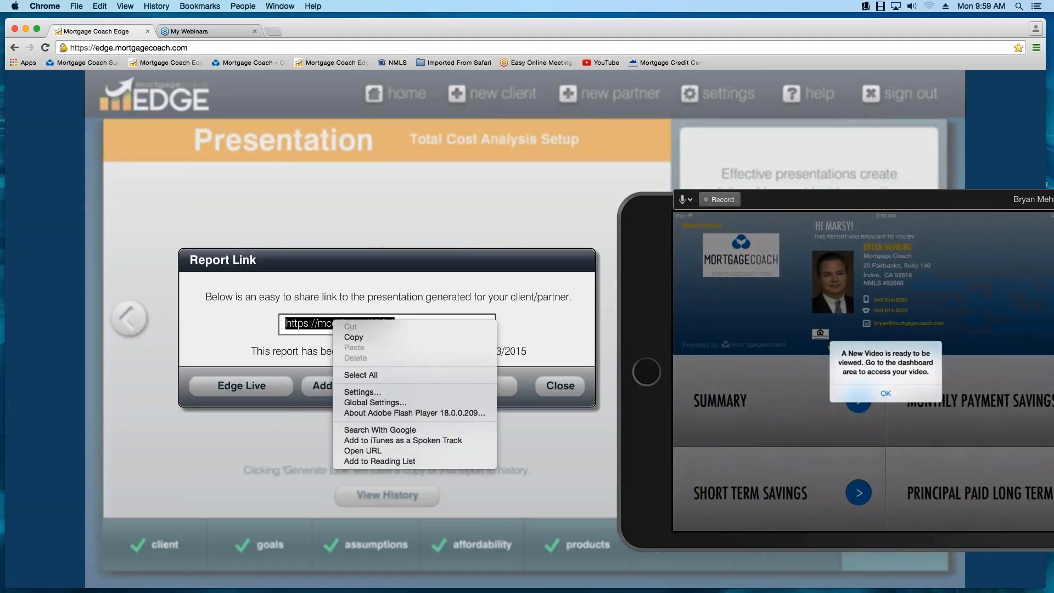
left_click(348, 337)
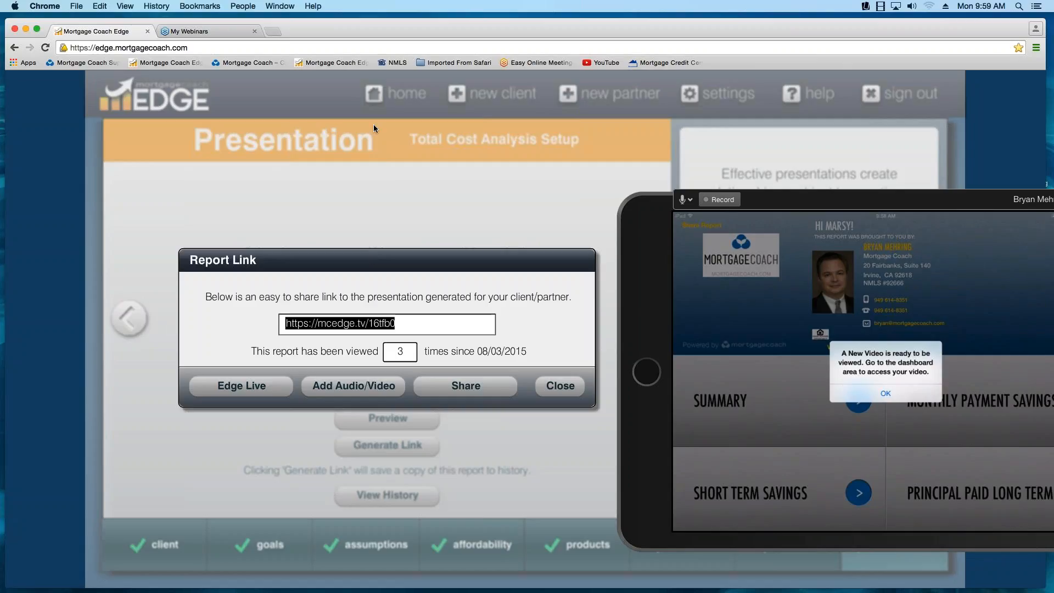
left_click(560, 386)
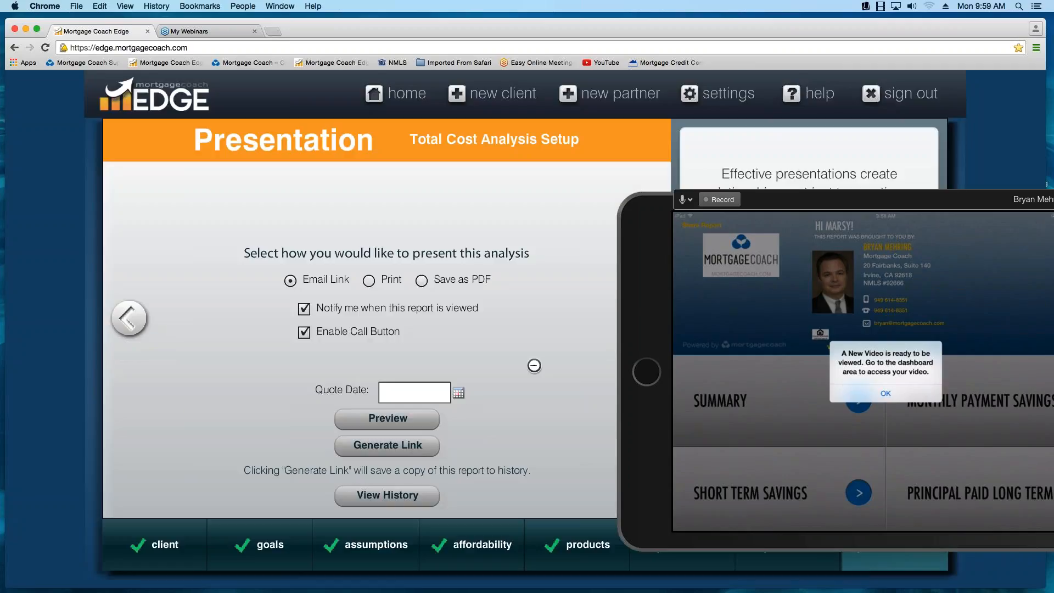
left_click(272, 31)
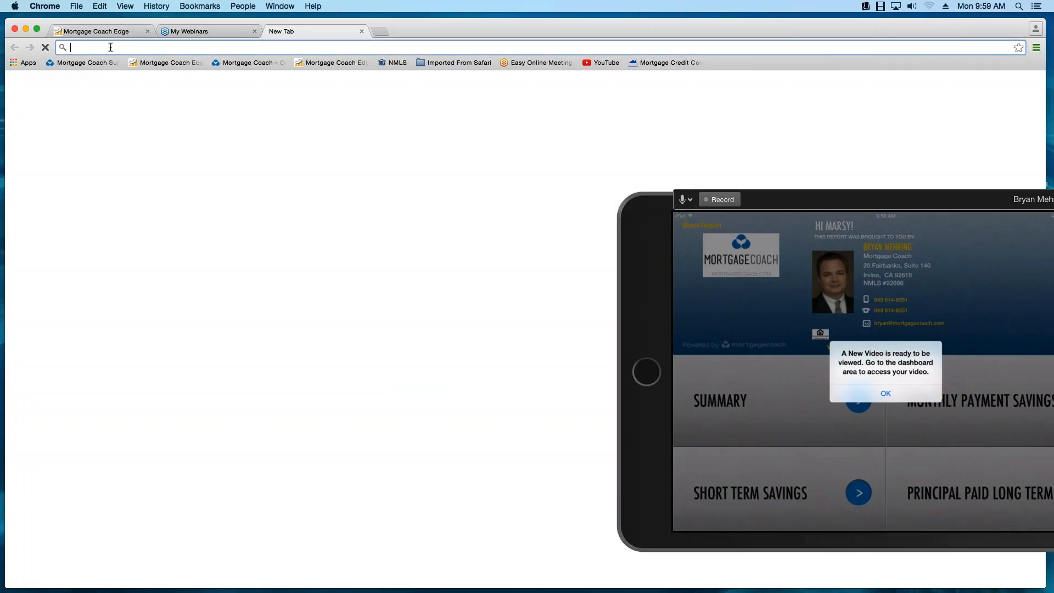
right_click(110, 47)
left_click(132, 73)
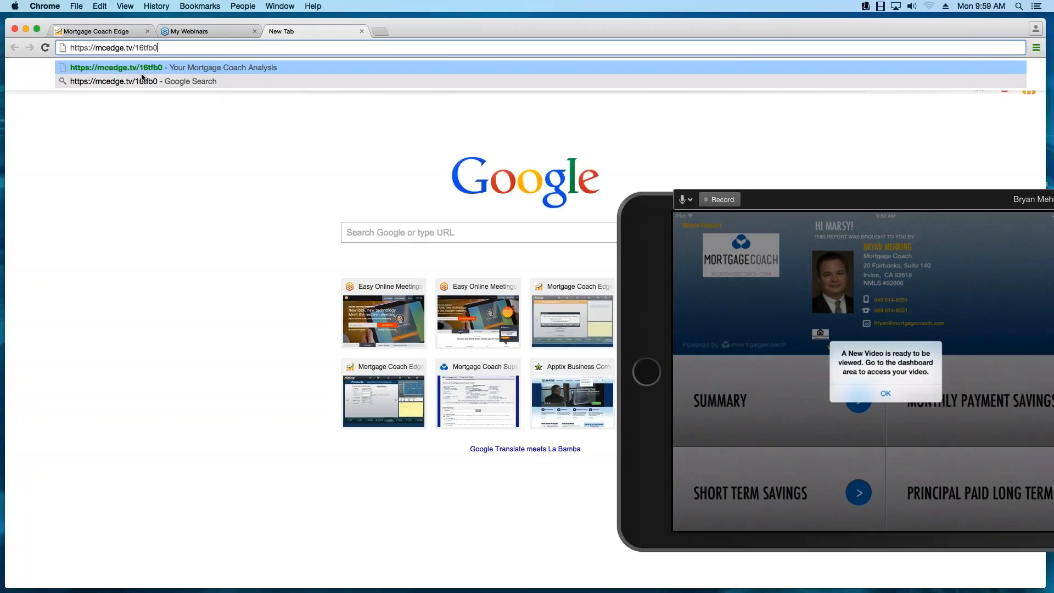
key("Return")
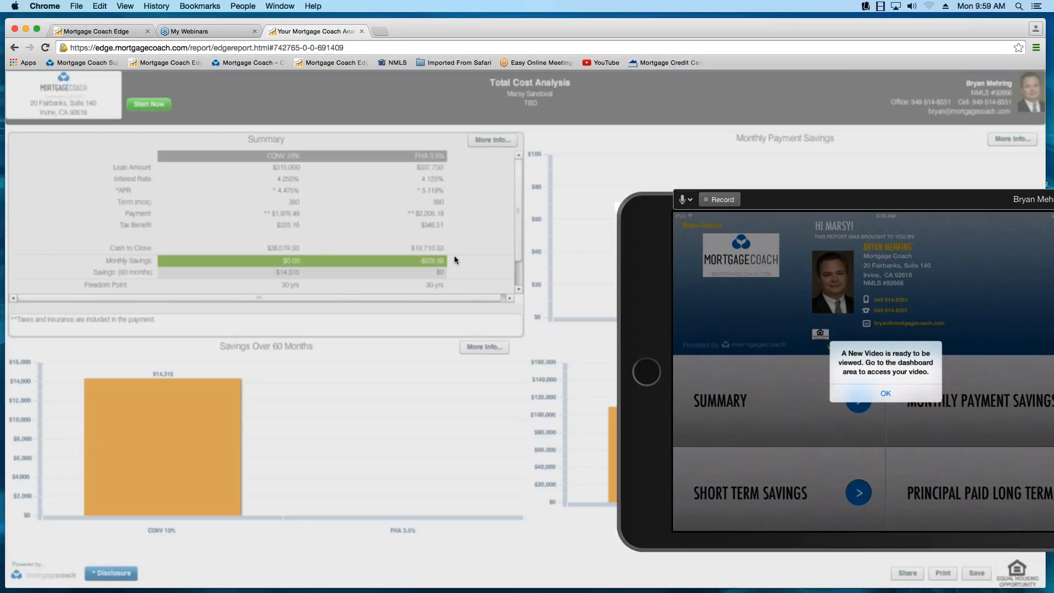
left_click(607, 399)
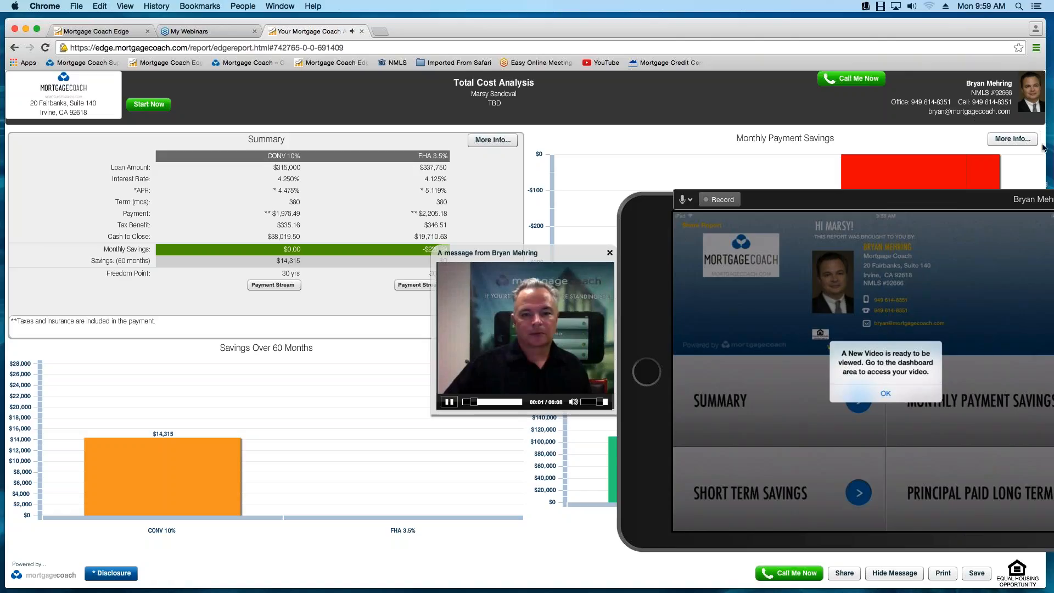
- Narrow the browser window, move the video message over the Savings Over 60 Months chart, and pause its playback
left_click_drag(1047, 172, 850, 171)
left_click_drag(585, 263, 407, 361)
left_click(274, 505)
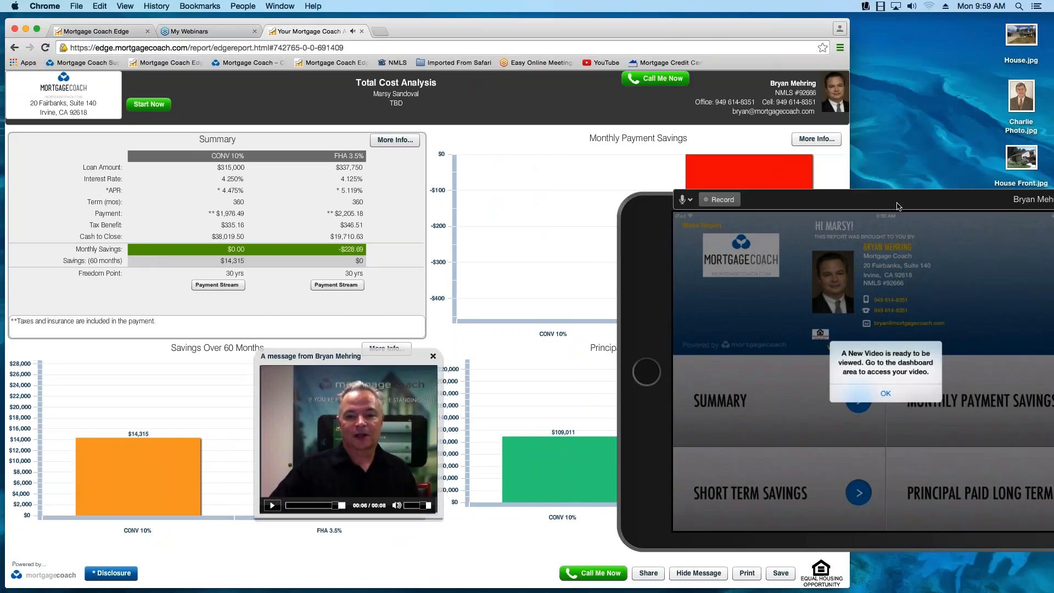
- Bring the mirrored iPad fully into view over the report, widen the browser window again, and dismiss the iPad's new video notice
left_click_drag(895, 204, 579, 194)
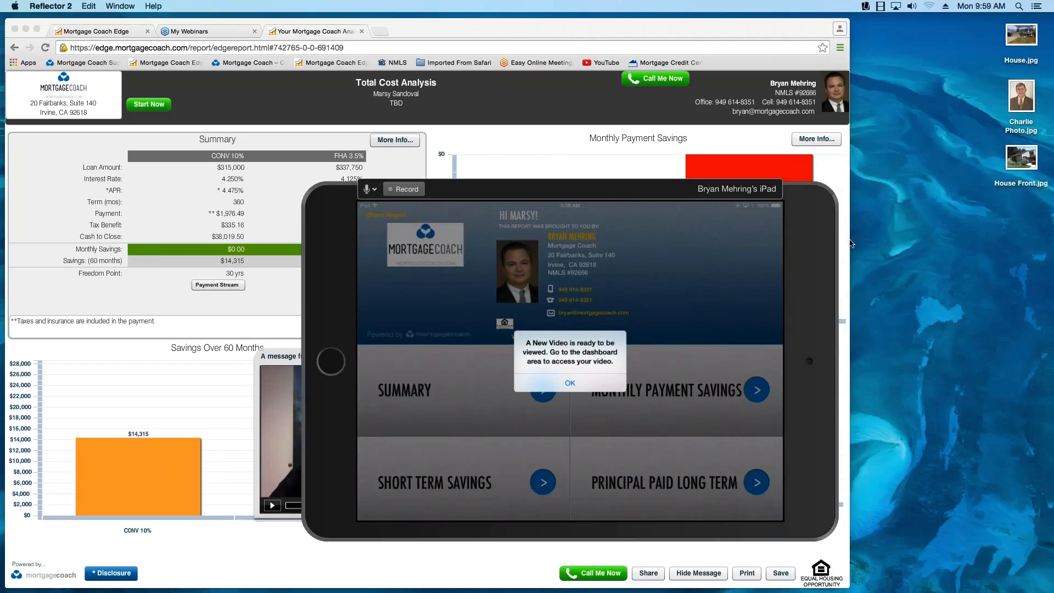
left_click(850, 243)
left_click_drag(850, 243, 1040, 243)
left_click(606, 389)
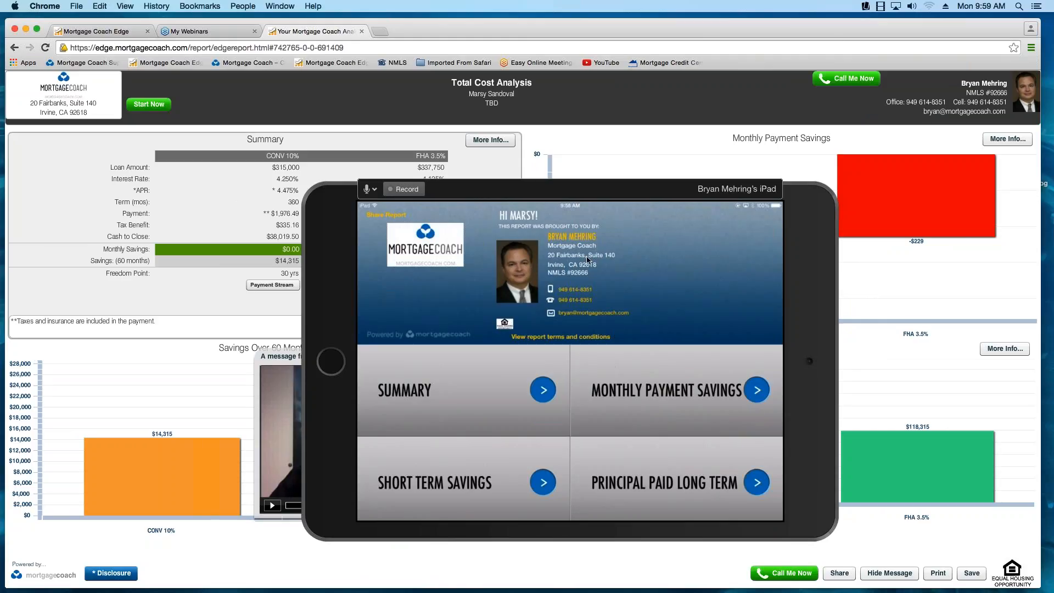
left_click_drag(618, 185, 603, 129)
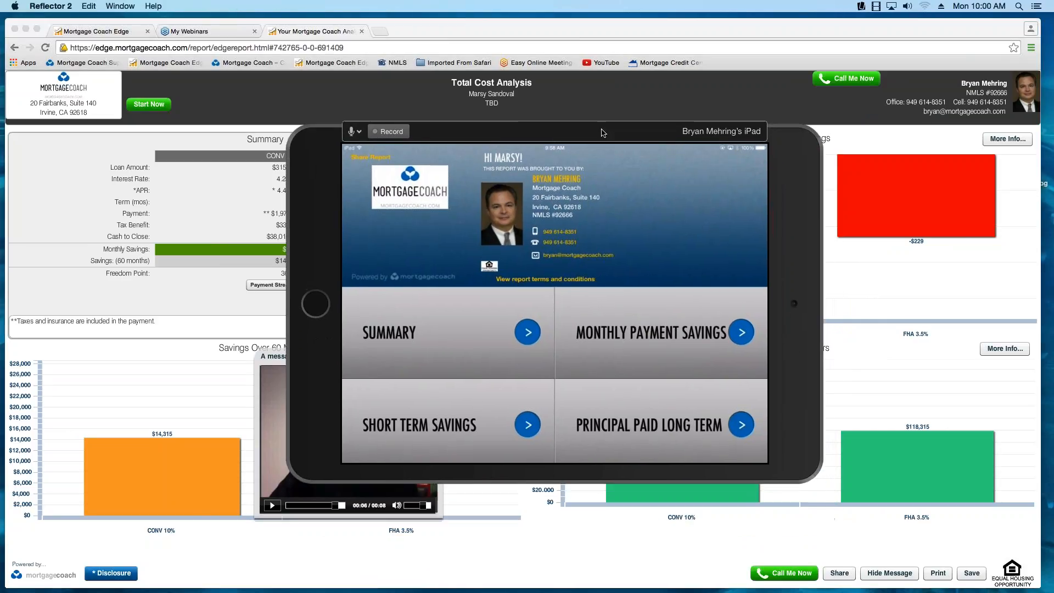
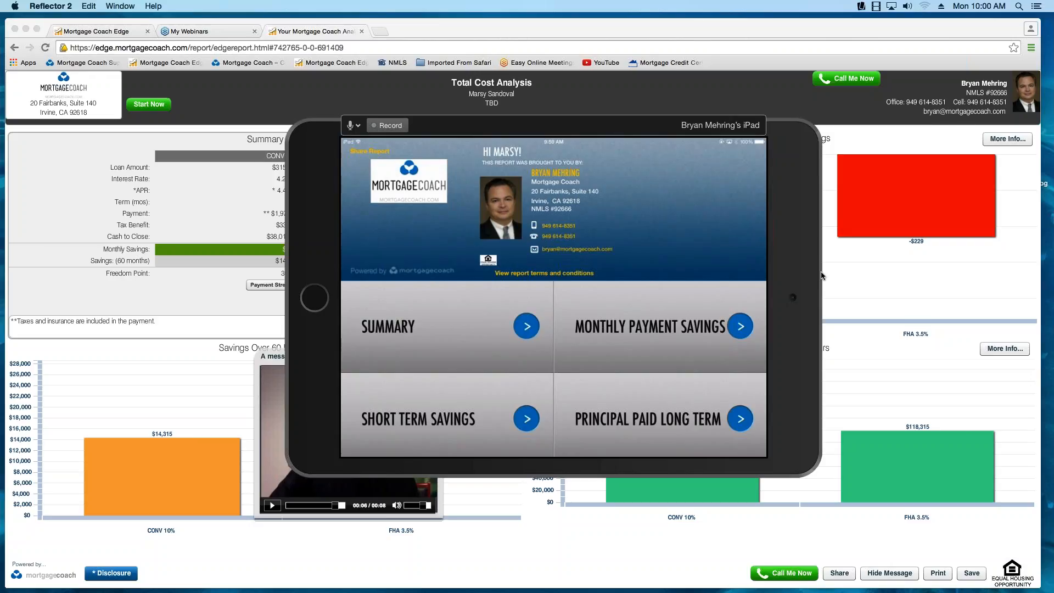
- Shrink the mirrored iPad, place it below the browser report's Summary table, and show the Summary page for comparison
left_click_drag(823, 276, 659, 318)
left_click_drag(491, 235, 538, 327)
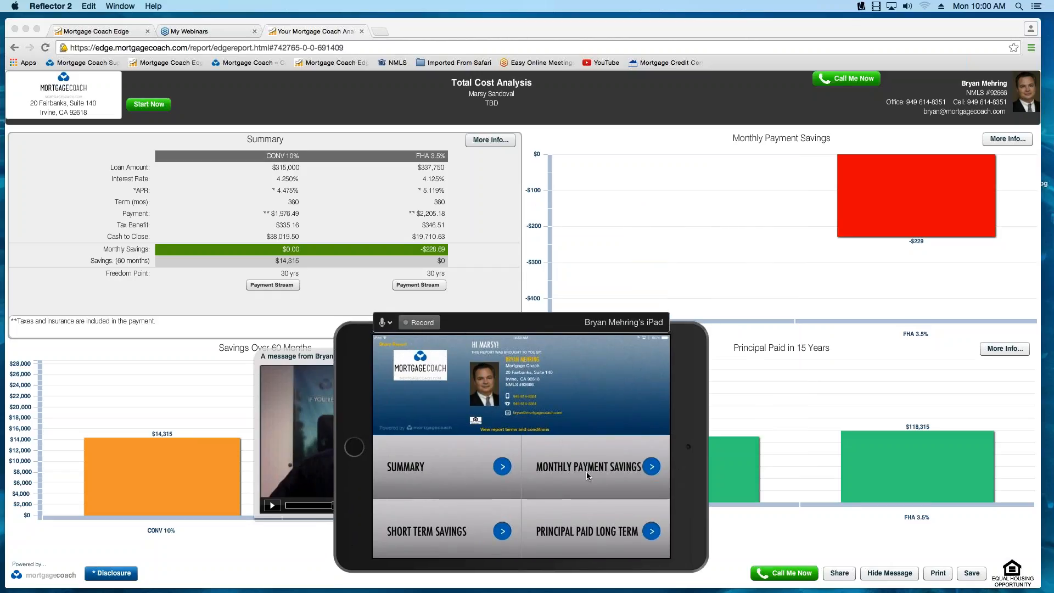
left_click(454, 482)
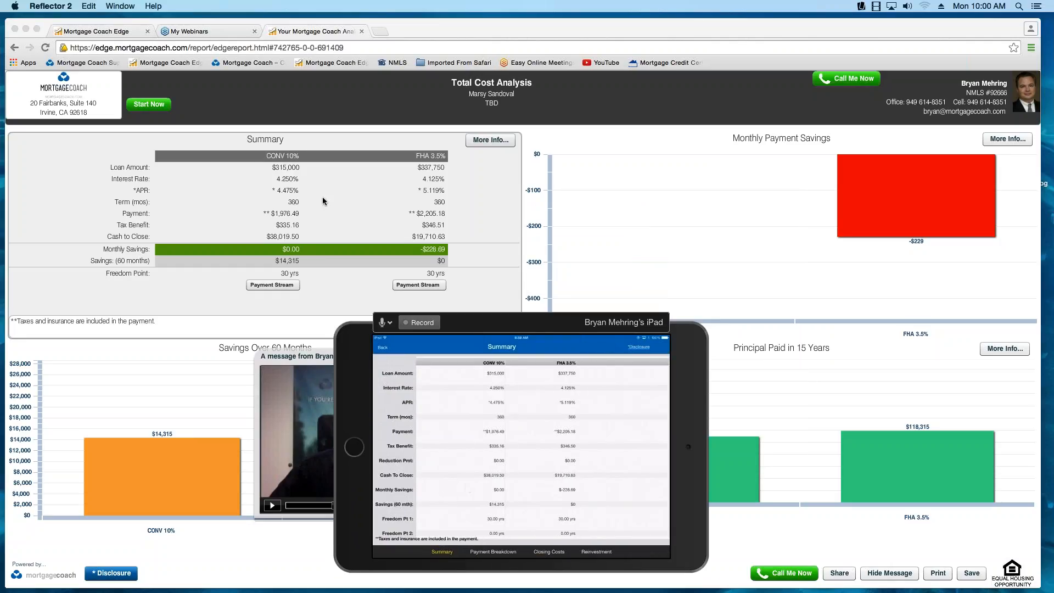
left_click(284, 171)
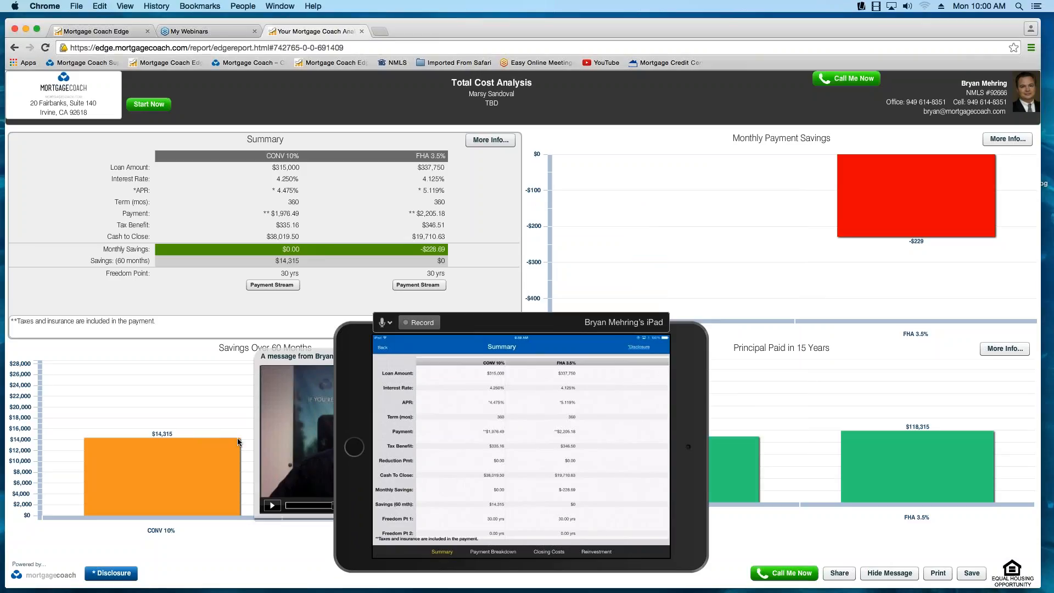
mouse_move(237, 462)
- Return to the Mortgage Coach Edge setup, move the mirrored iPad aside, and open the CONV 10% product details
left_click(127, 34)
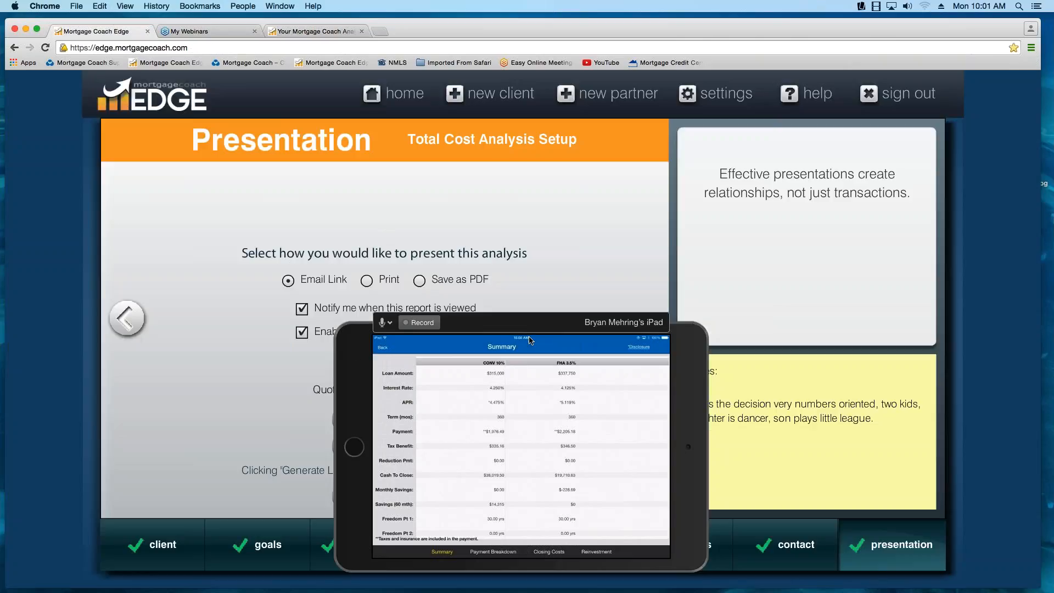
left_click(557, 319)
left_click_drag(557, 319, 737, 191)
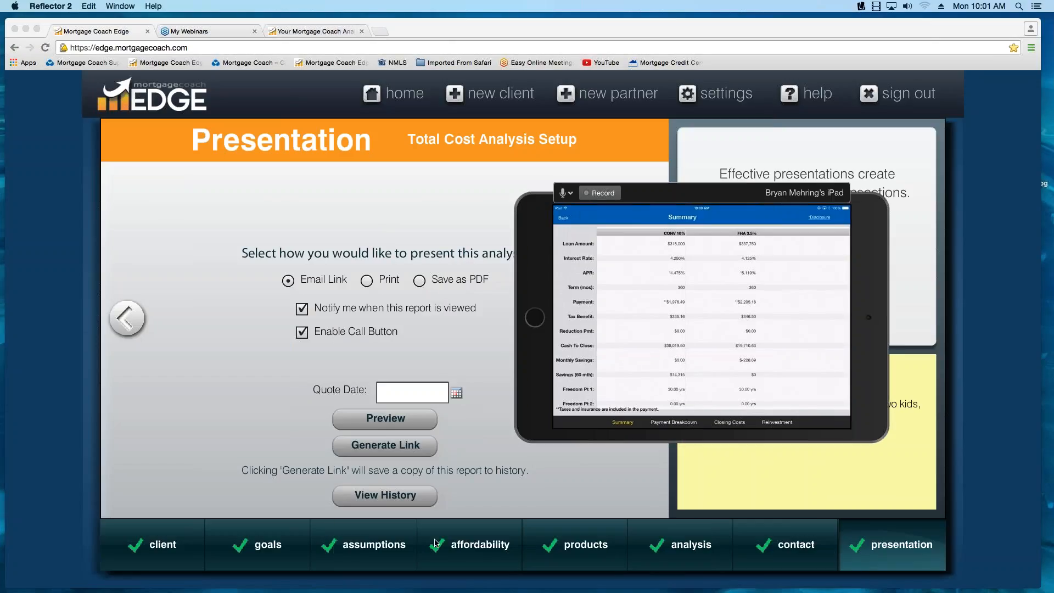
left_click(578, 554)
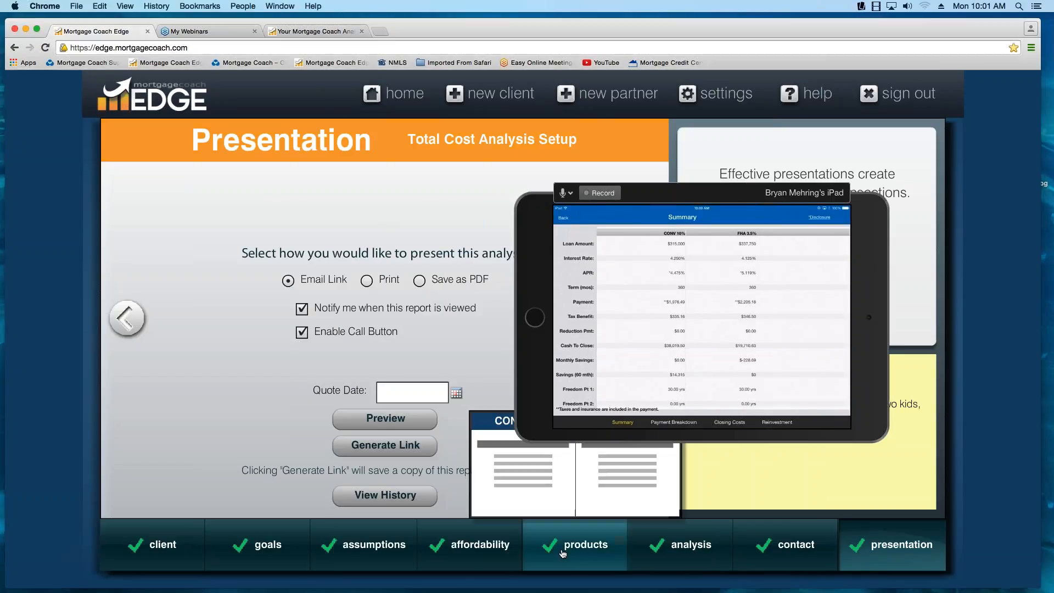
left_click(519, 468)
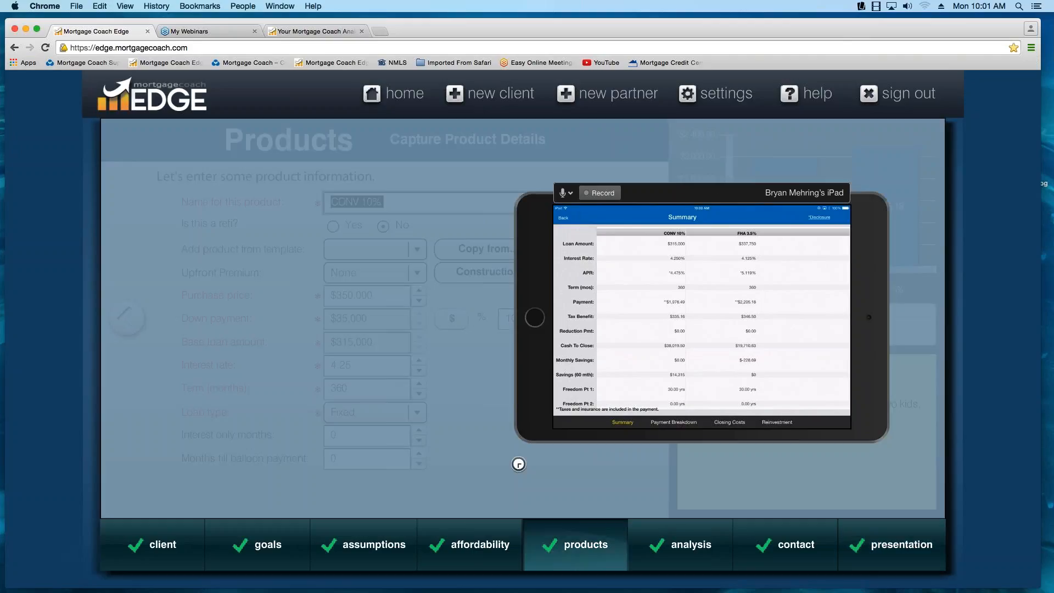
- Set the CONV 10% interest rate to 3.875 and go back to the Affordability page
left_click(348, 365)
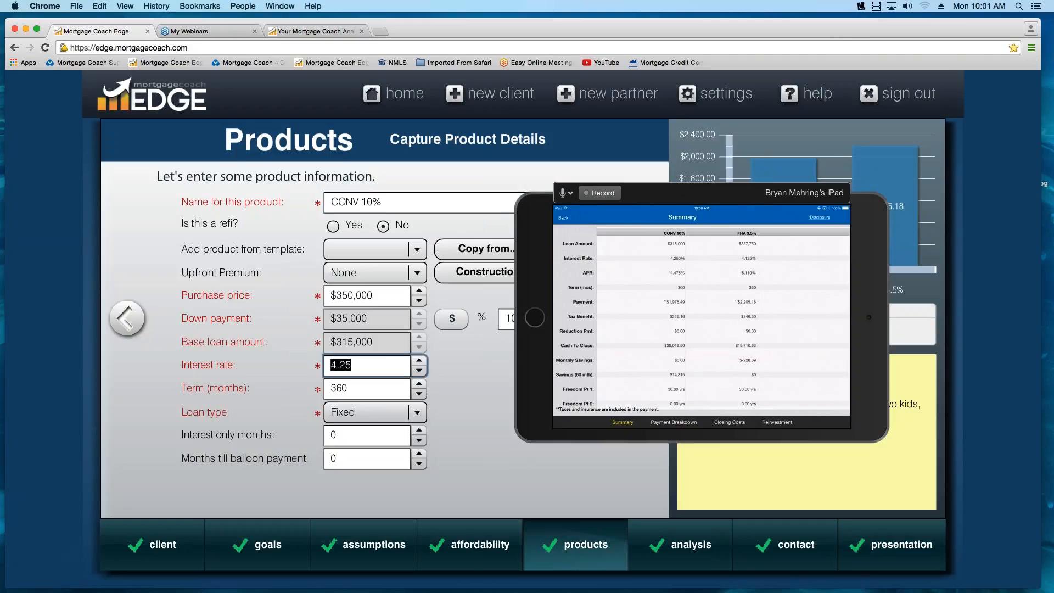
type("3.875")
key("Tab")
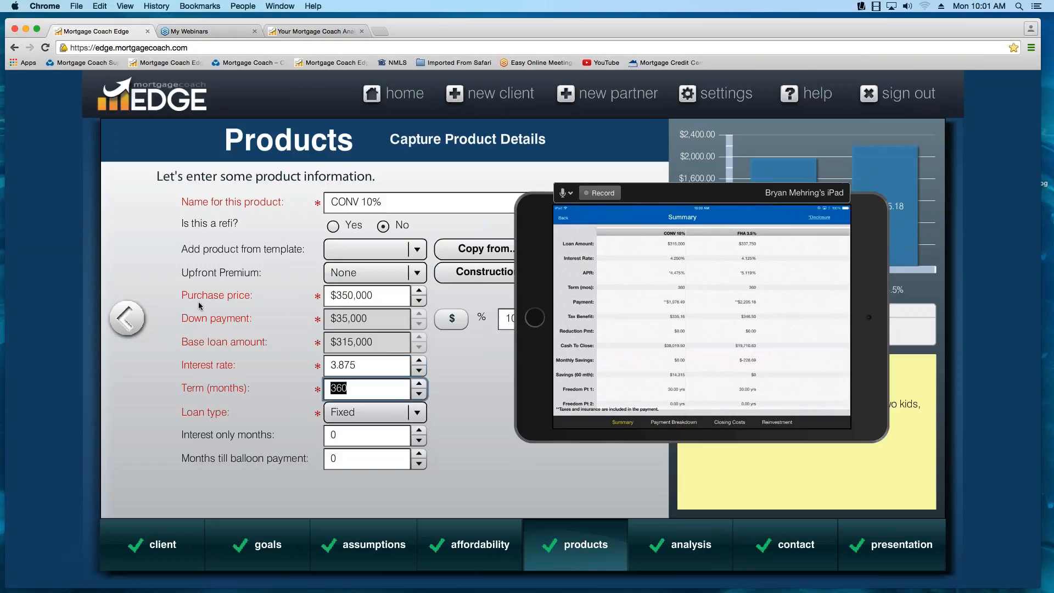
left_click(126, 318)
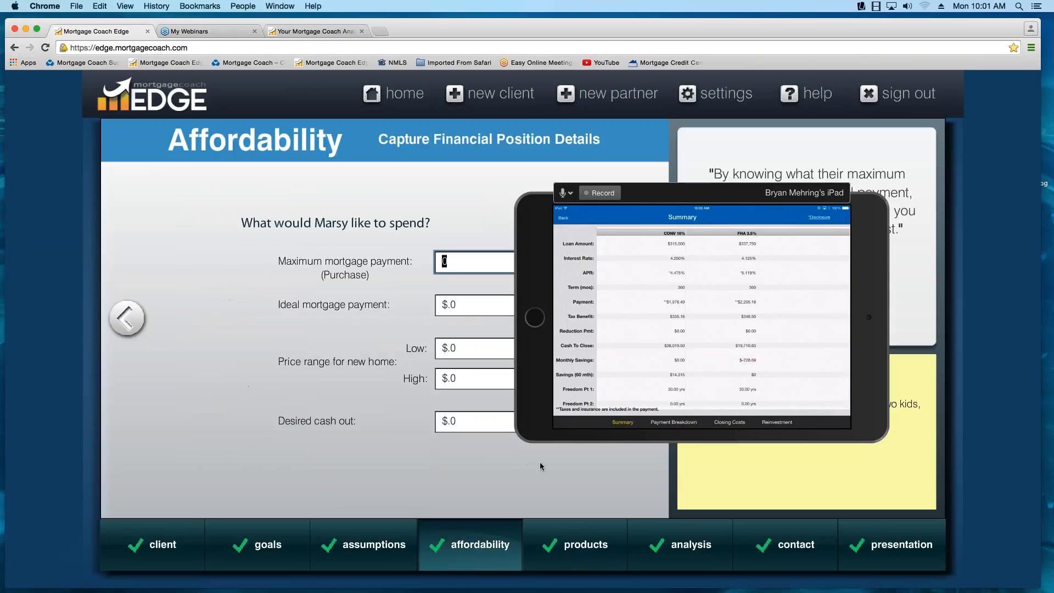
- Reopen the shared Total Cost Analysis and center the mirrored iPad over it to compare the updated CONV 10% figures
left_click(683, 194)
left_click_drag(718, 190, 568, 196)
left_click(340, 35)
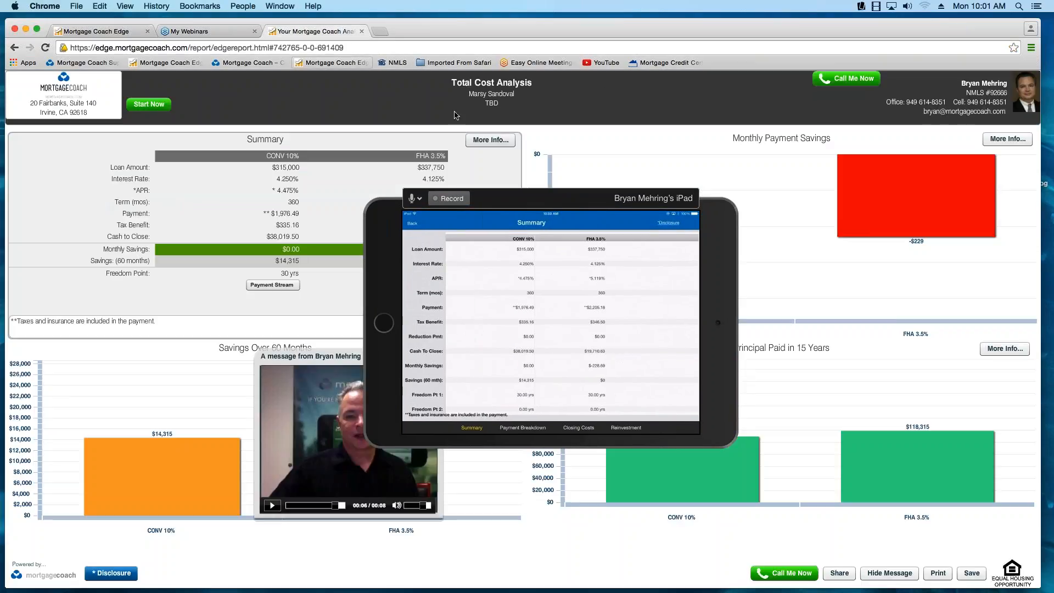
left_click(562, 209)
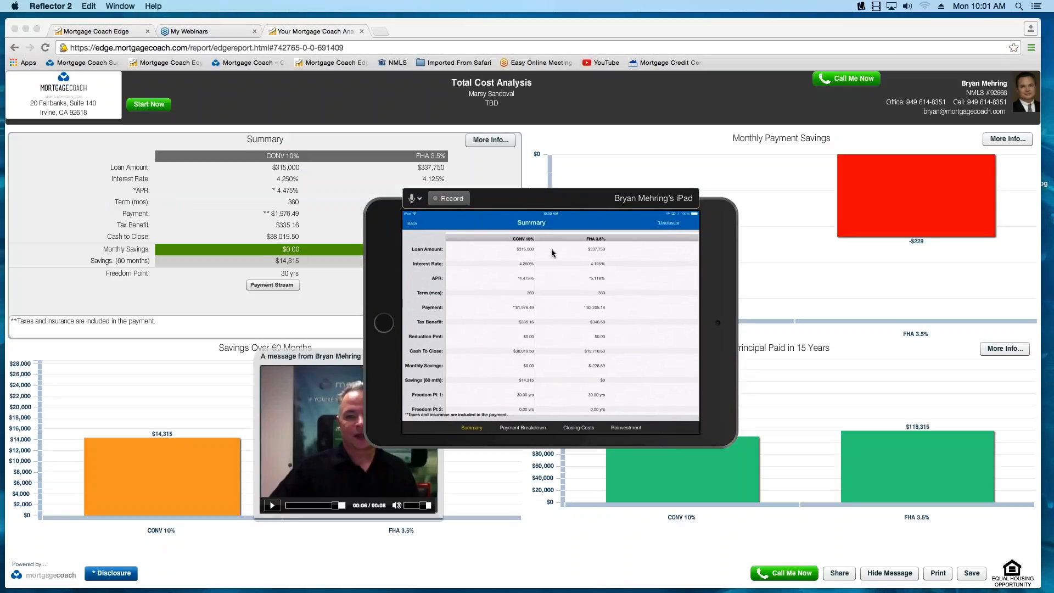
left_click_drag(557, 202, 554, 215)
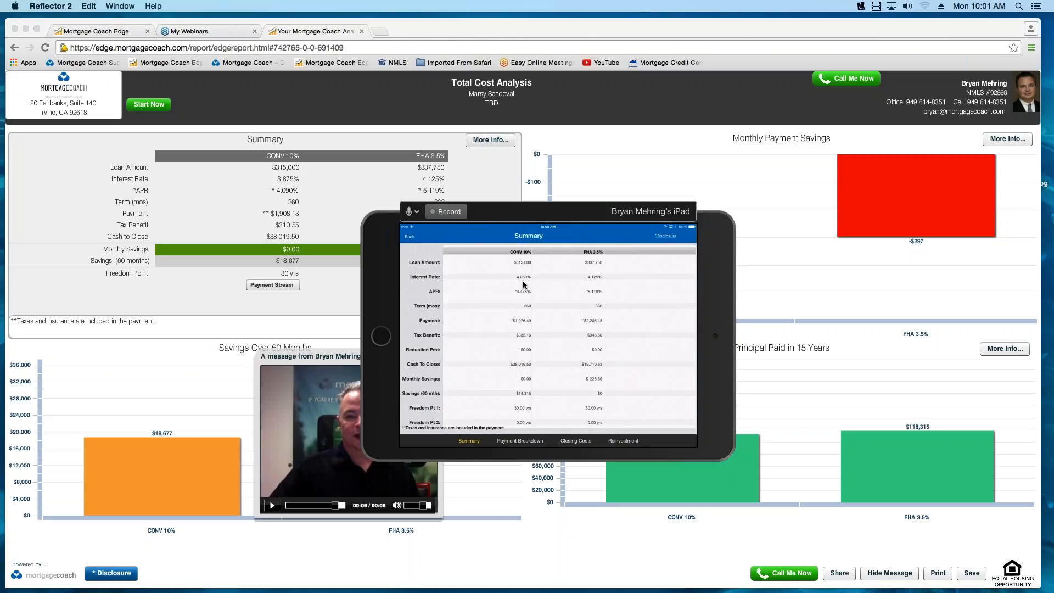
left_click(345, 360)
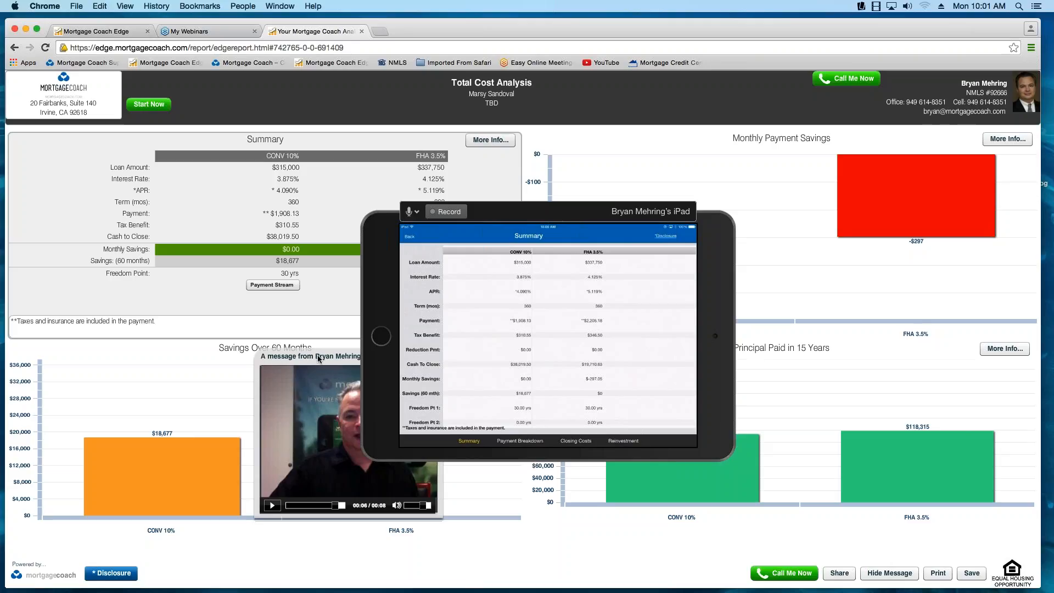
- Move the video message up over the report's Summary section and close it
left_click_drag(318, 358, 245, 250)
left_click_drag(335, 255, 274, 216)
left_click(310, 217)
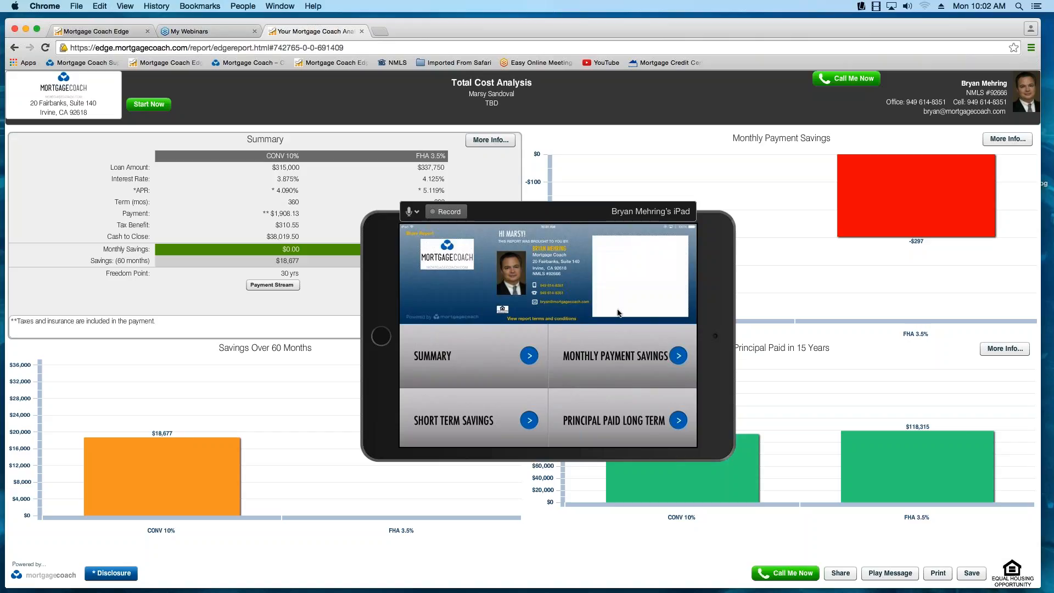
- Move the mirrored iPad off the report and close the Total Cost Analysis tab, confirming leaving the page
left_click(588, 218)
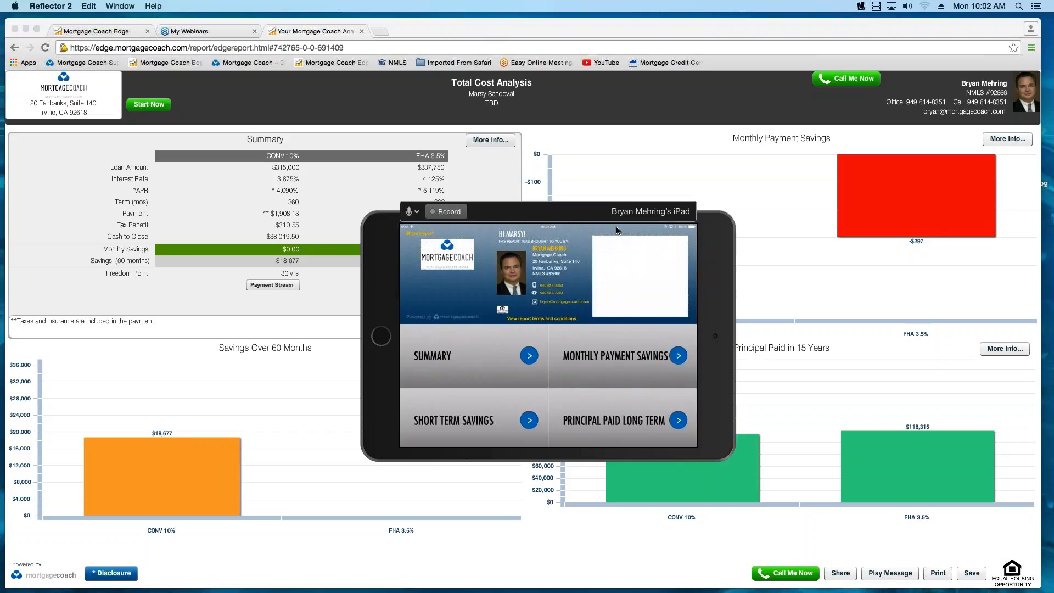
left_click_drag(583, 213, 1053, 213)
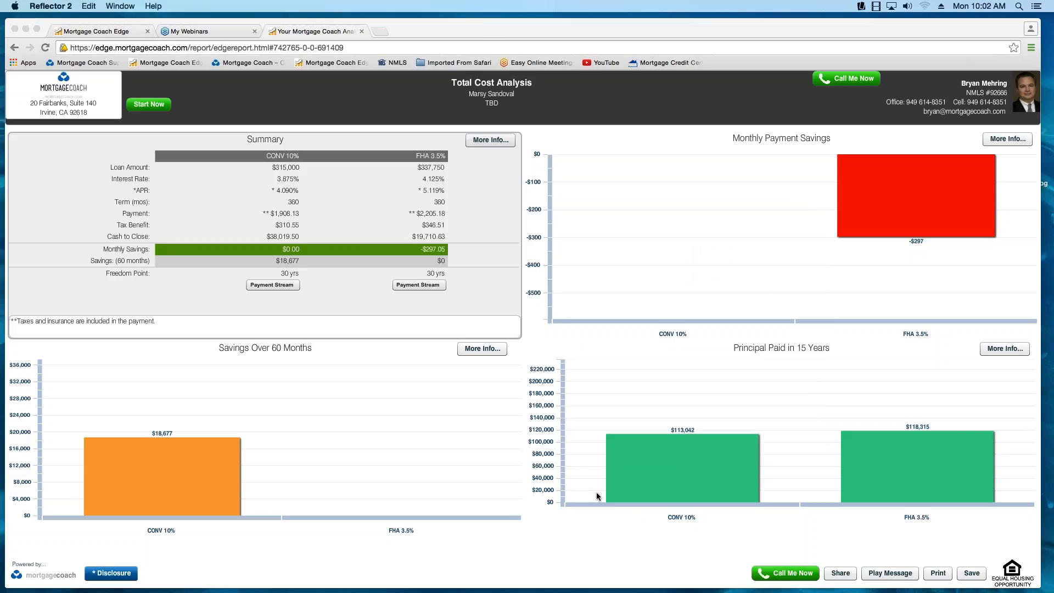
left_click(361, 34)
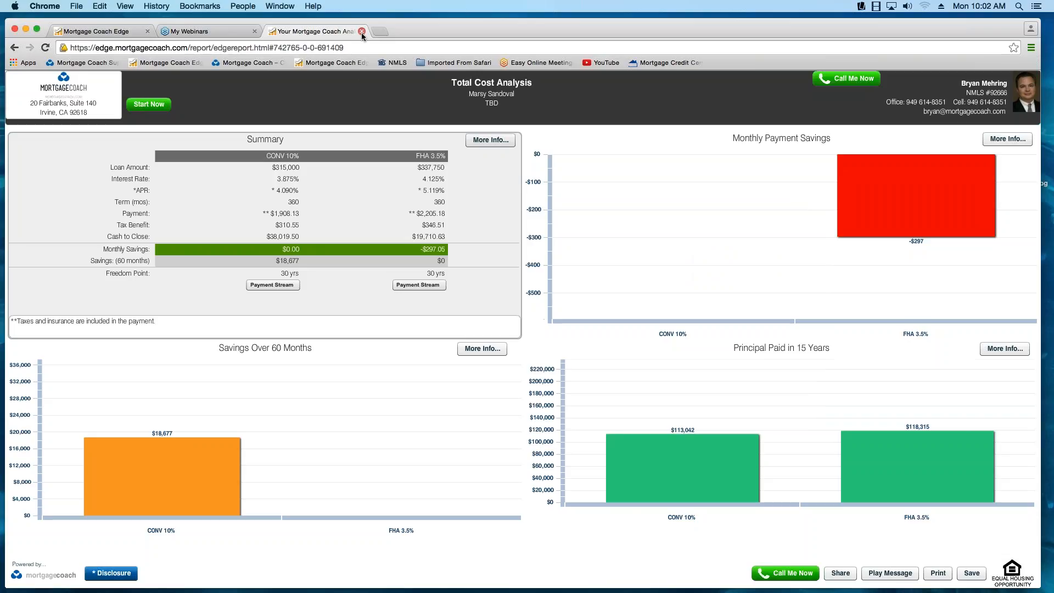
left_click(362, 32)
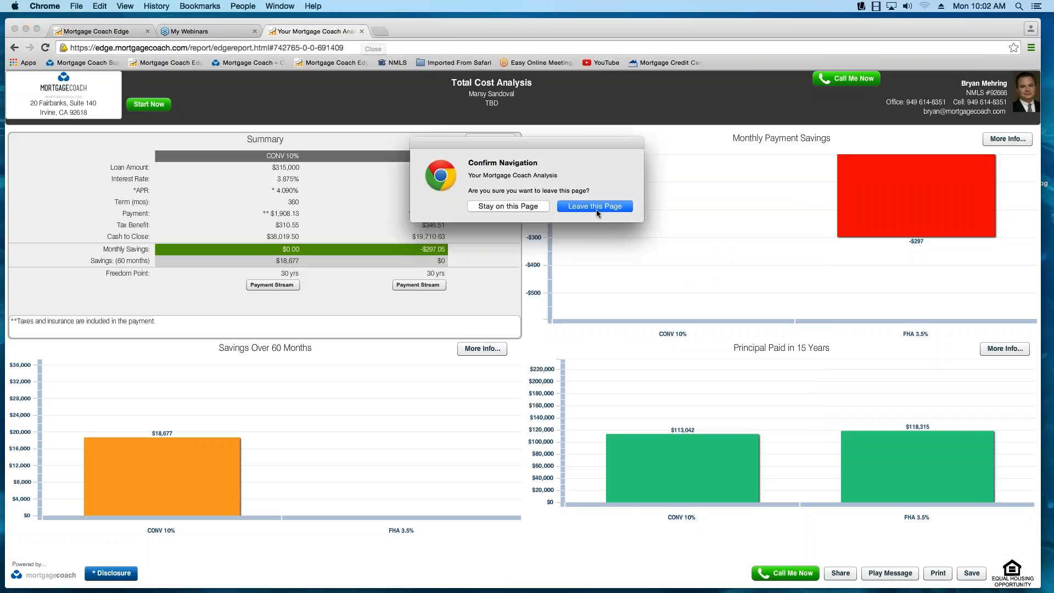
left_click(597, 207)
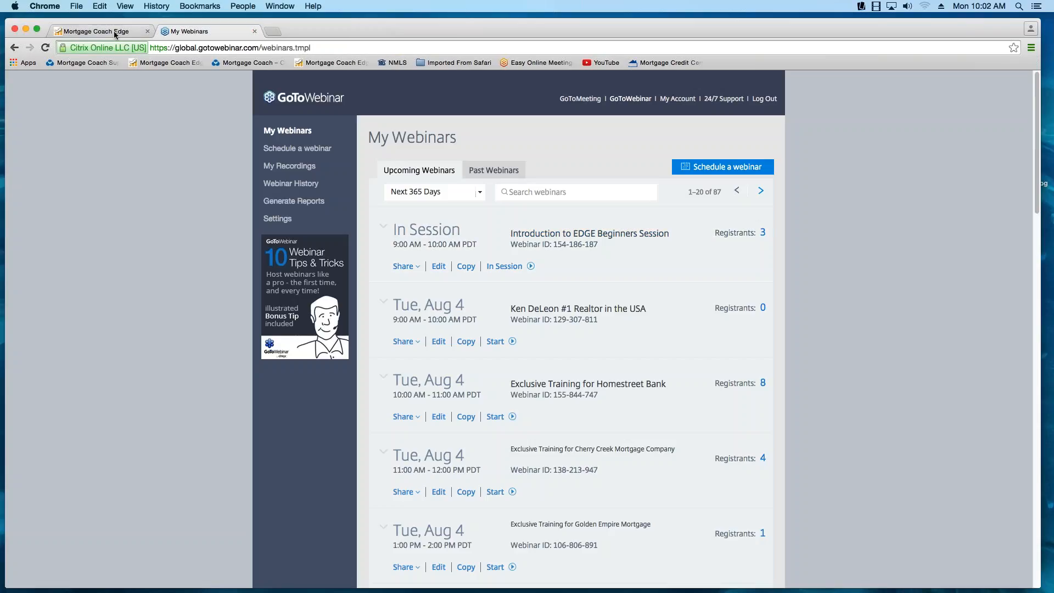
- Return to Mortgage Coach Edge, open its help site, and open this month's event calendar
left_click(115, 33)
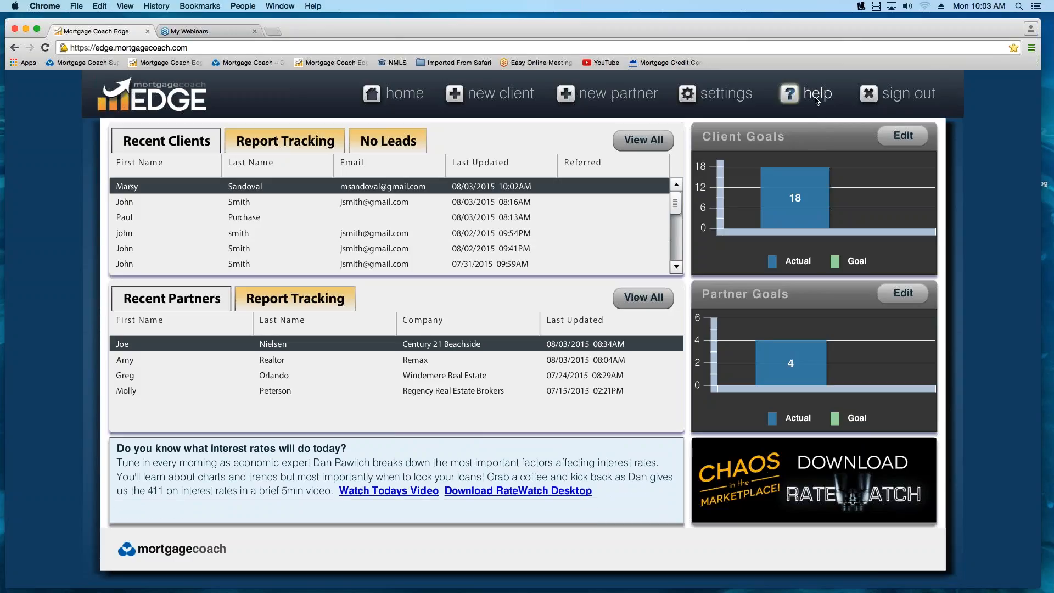
left_click(816, 96)
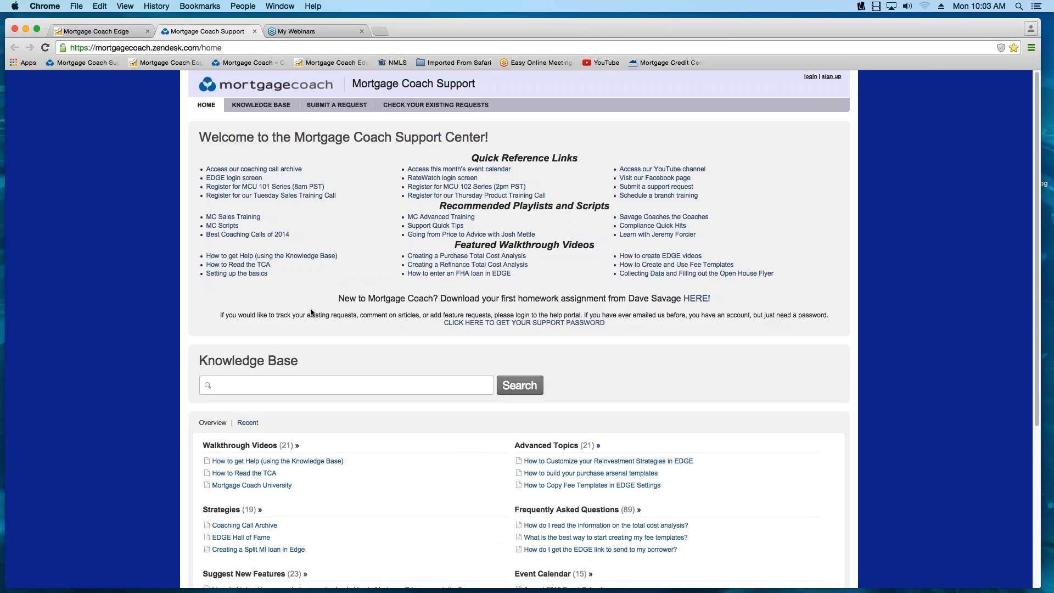
left_click(439, 171)
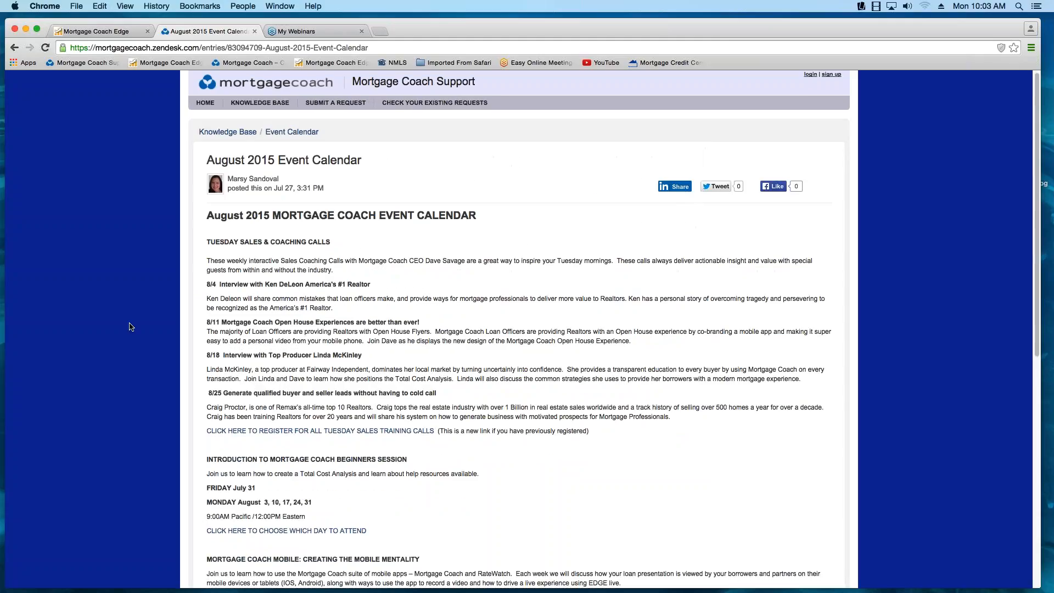
- Examine the August 2015 Event Calendar from the Tuesday sales calls down to the Mortgage Coach University classes
scroll(131, 326, "down", 1)
scroll(131, 327, "down", 2)
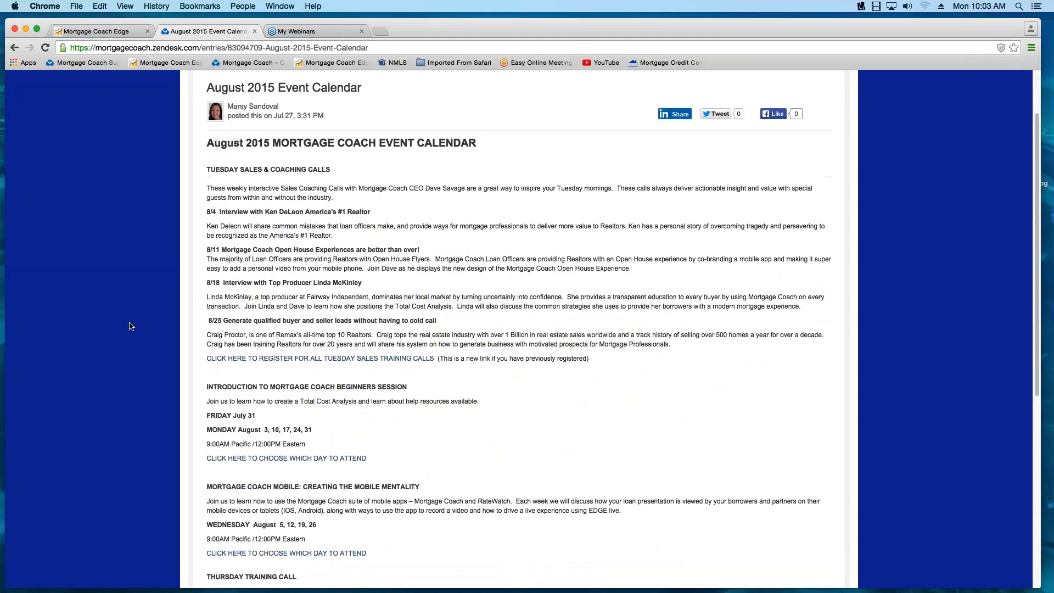
scroll(131, 326, "down", 1)
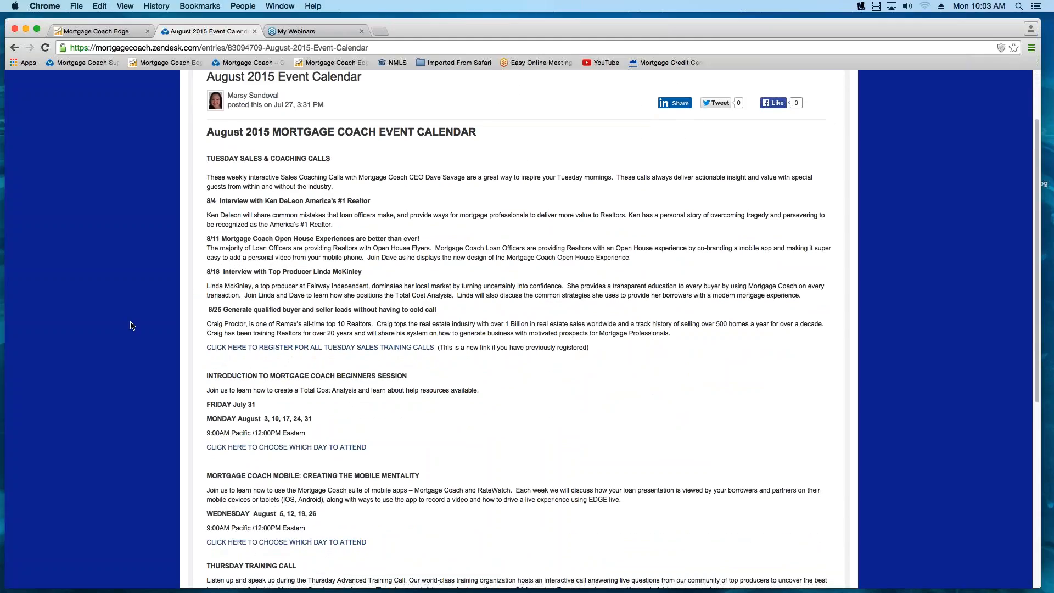
scroll(131, 325, "down", 1)
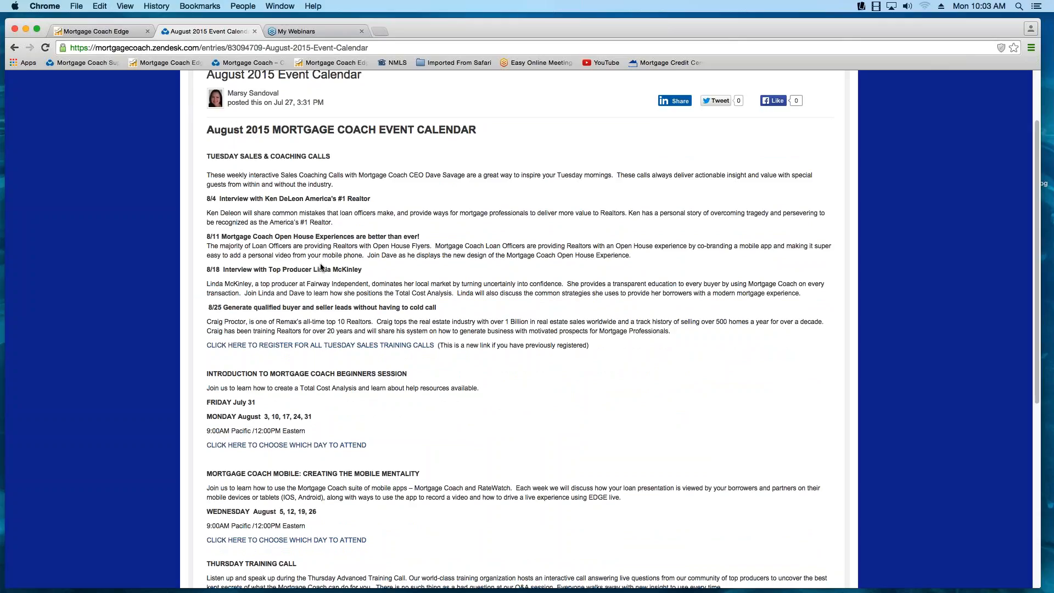
scroll(321, 267, "down", 1)
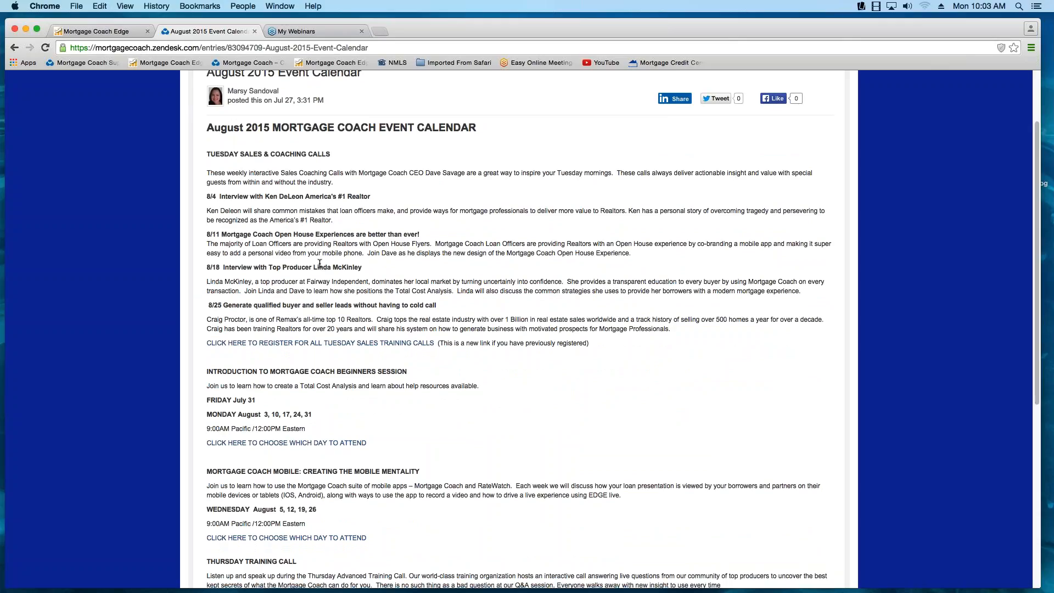
scroll(319, 265, "down", 1)
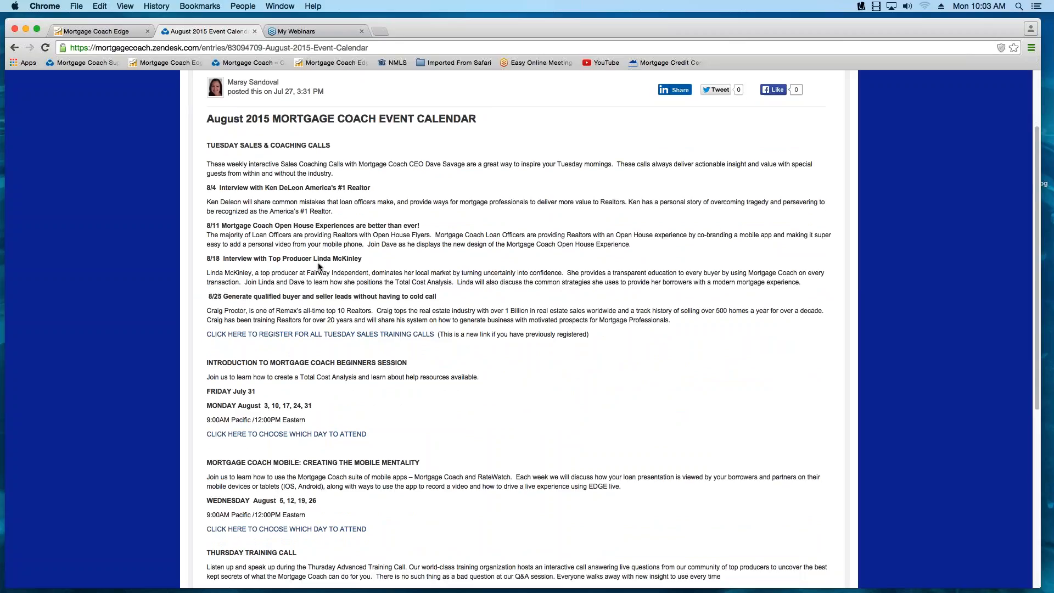
scroll(320, 266, "down", 1)
scroll(320, 266, "down", 3)
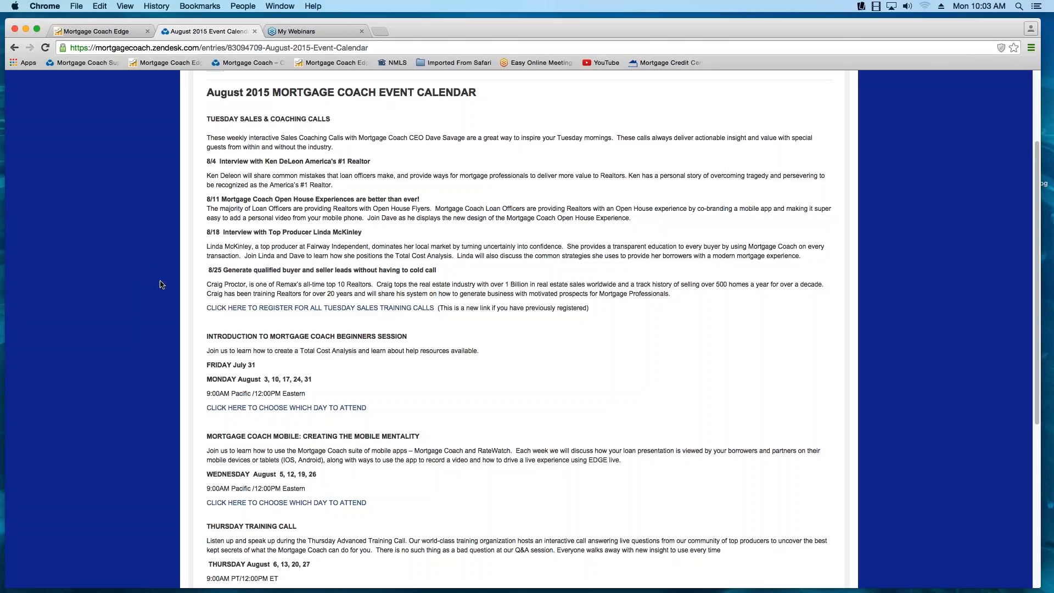
scroll(157, 284, "down", 3)
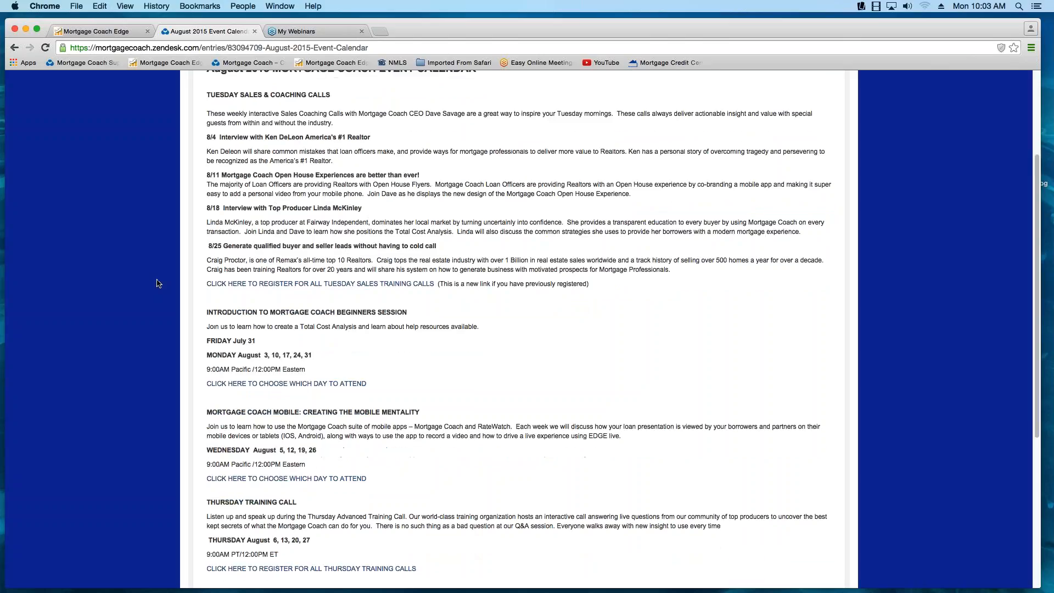
scroll(152, 285, "down", 2)
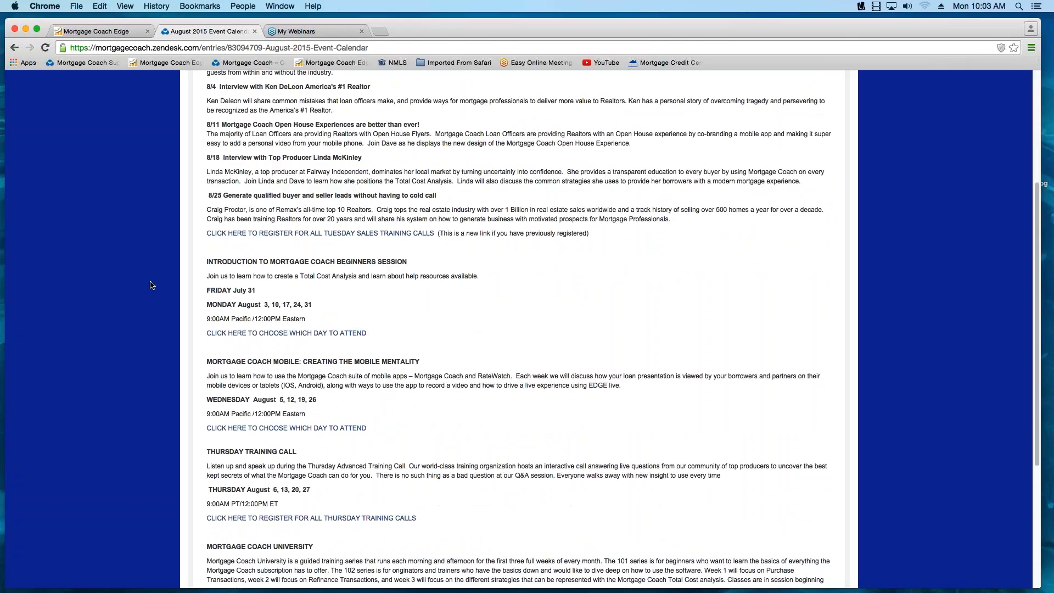
scroll(371, 284, "down", 2)
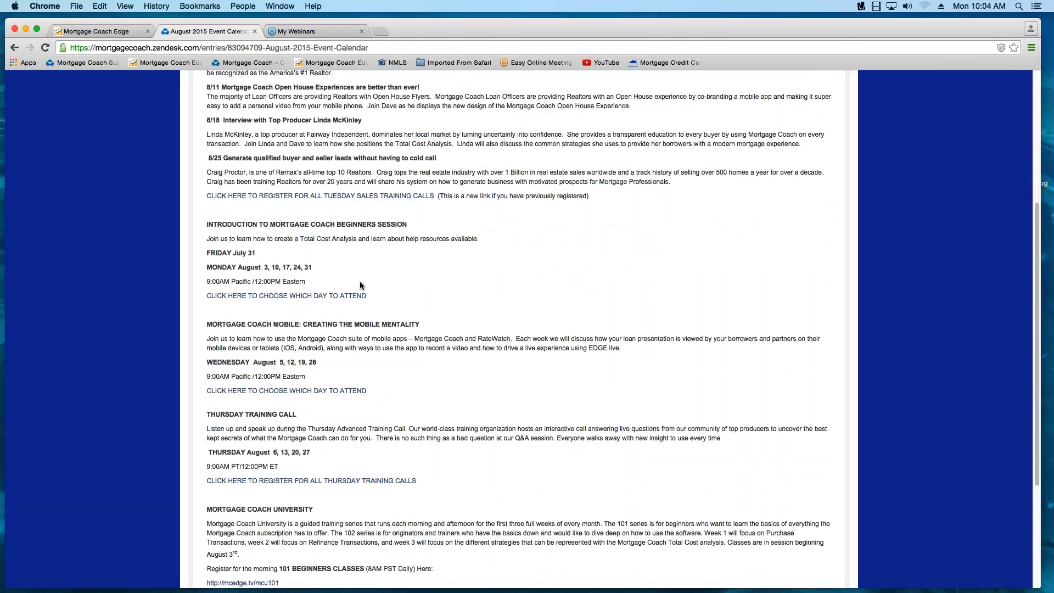
scroll(360, 284, "down", 1)
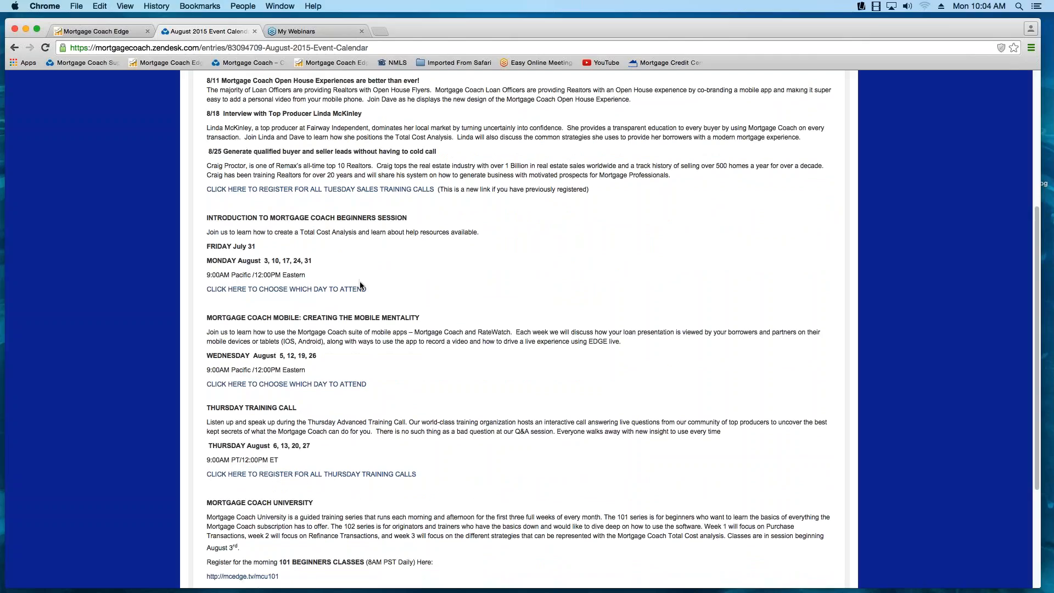
scroll(360, 284, "down", 1)
scroll(359, 281, "down", 5)
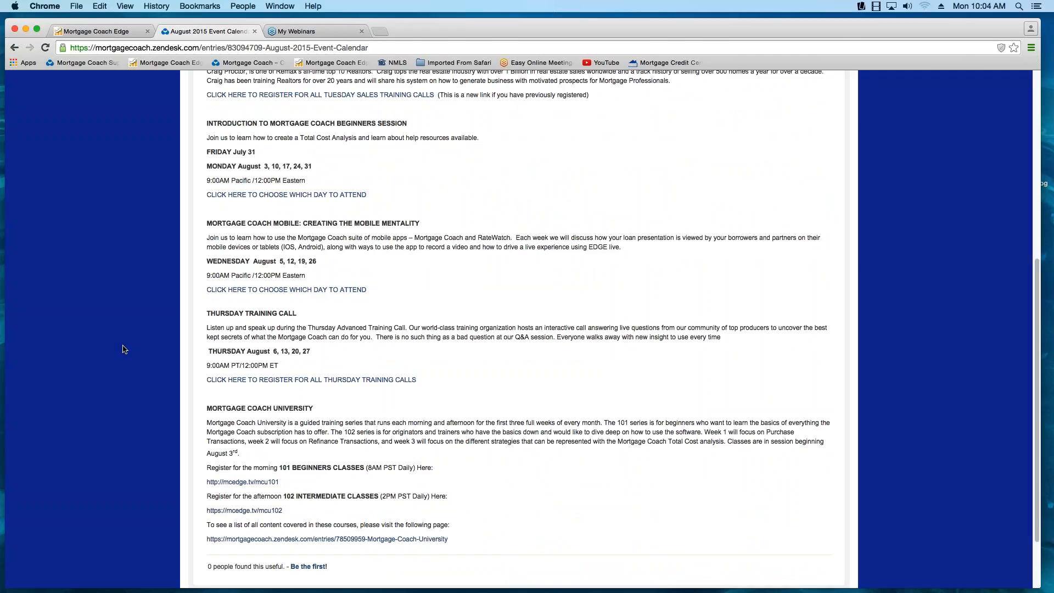
- Open the page listing all Mortgage Coach University course content from the end of the August 2015 Event Calendar
scroll(124, 349, "down", 1)
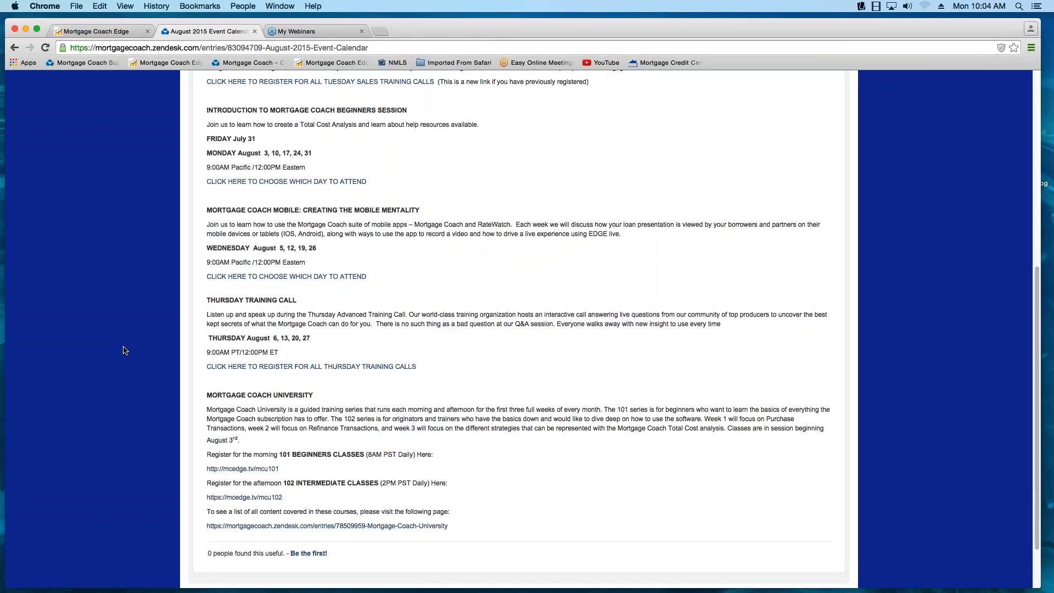
scroll(125, 351, "down", 1)
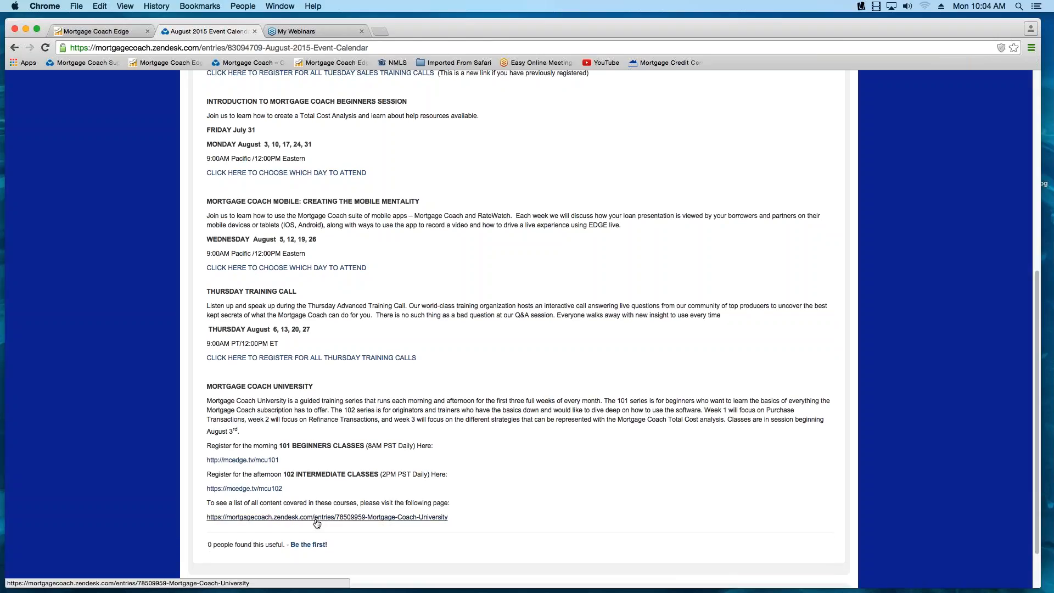
left_click(316, 517)
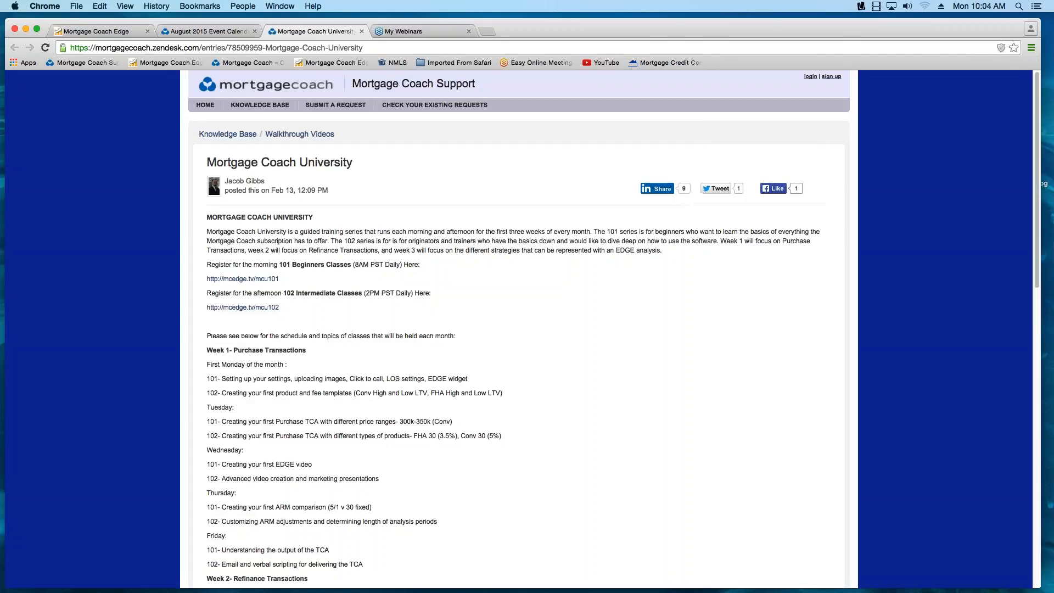
- Examine the Mortgage Coach University schedule of 101 and 102 classes from Week 1 through Week 3
scroll(145, 393, "down", 3)
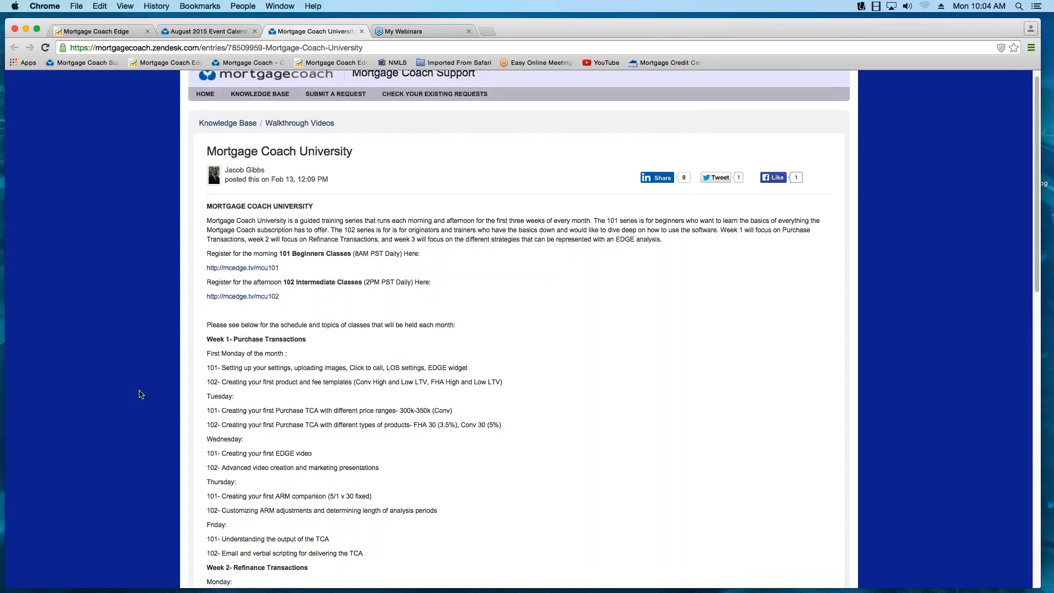
scroll(141, 393, "down", 1)
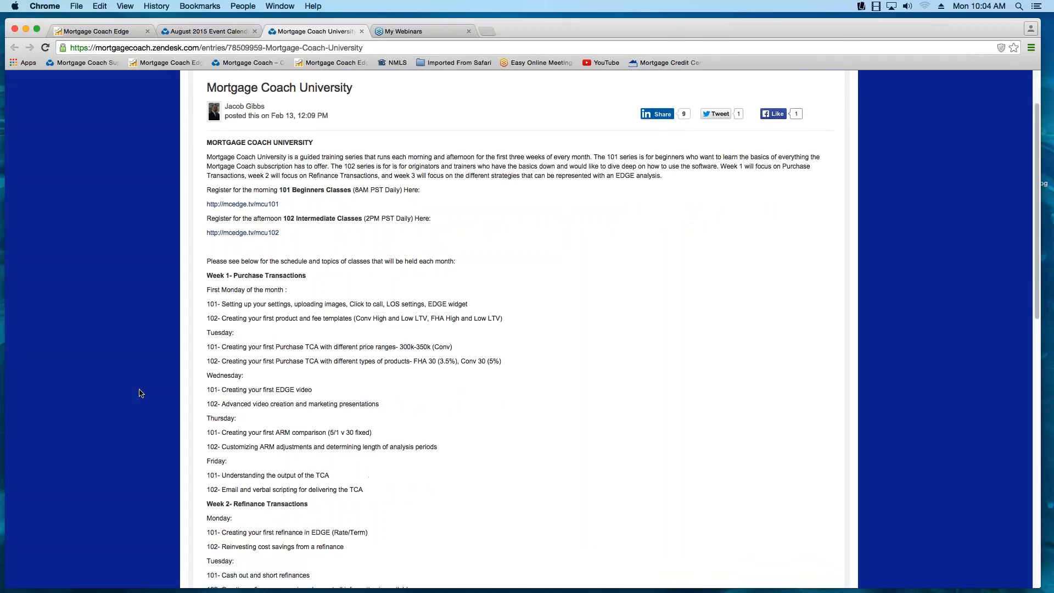
scroll(141, 393, "down", 2)
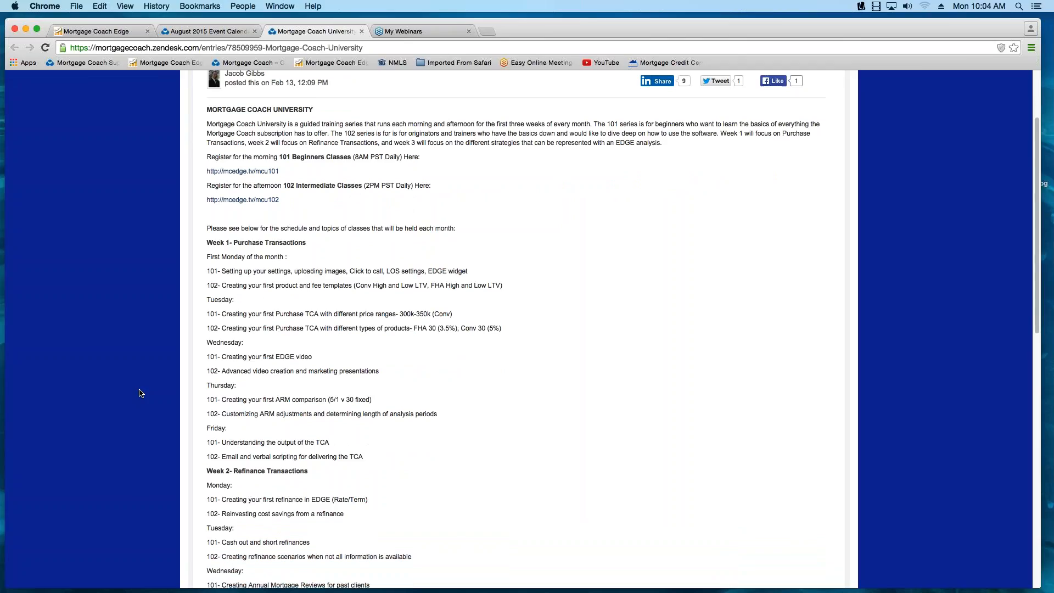
scroll(141, 393, "down", 3)
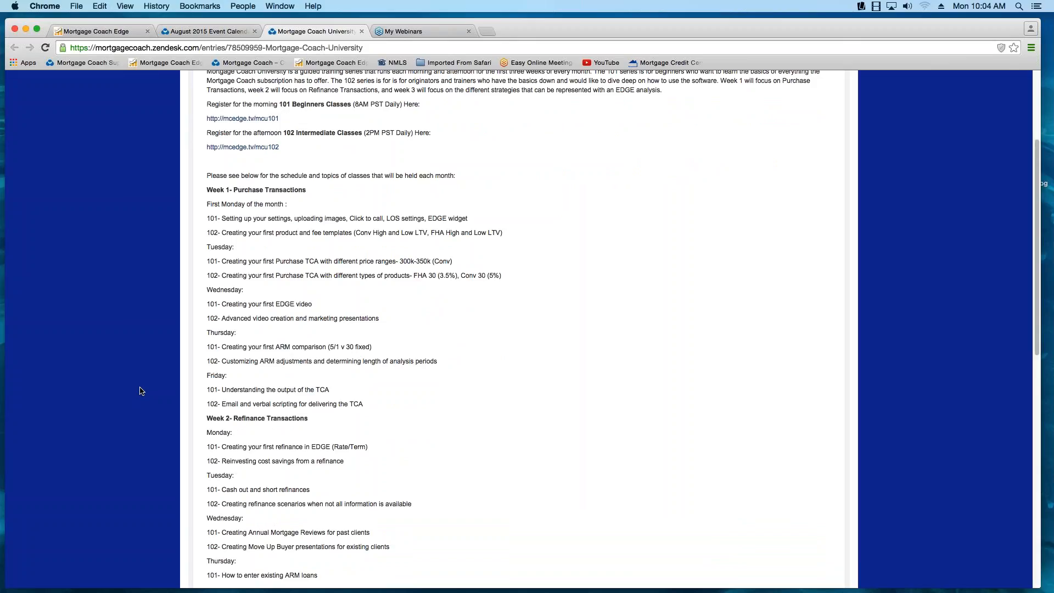
scroll(142, 391, "down", 1)
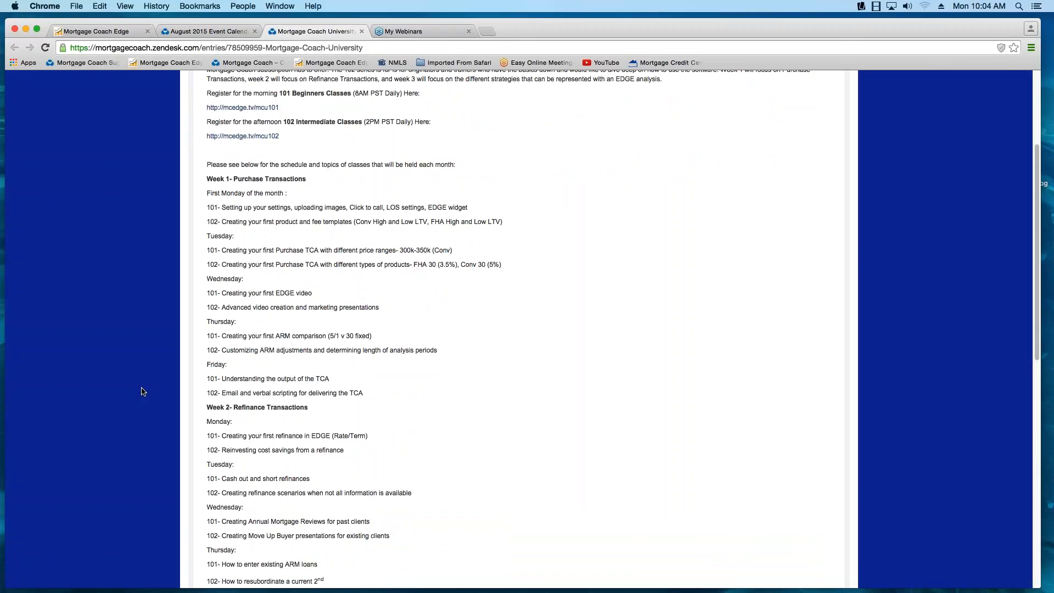
scroll(142, 391, "down", 10)
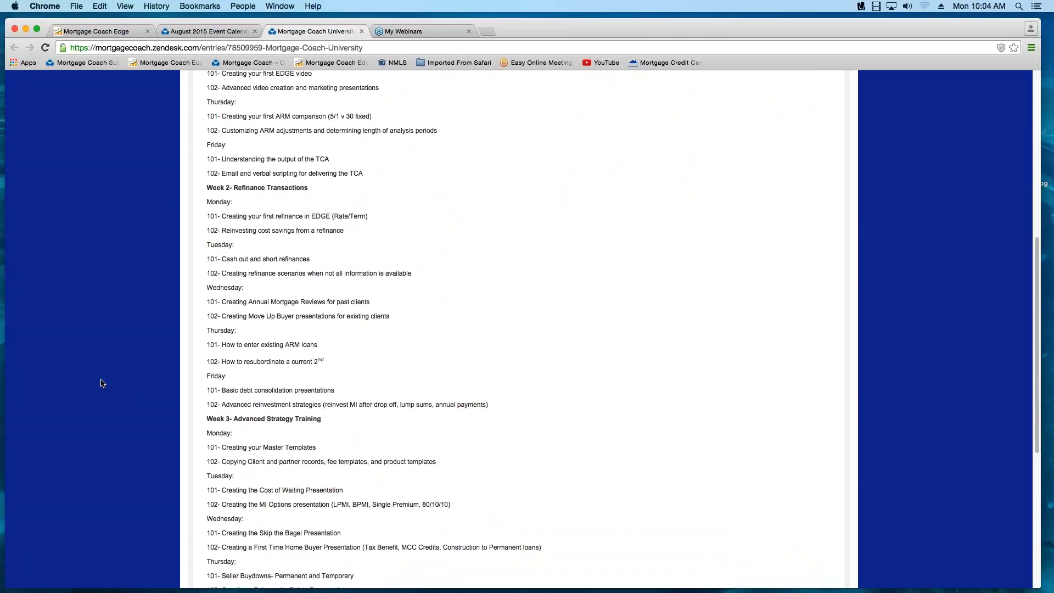
scroll(103, 385, "down", 1)
scroll(102, 384, "down", 6)
scroll(102, 385, "up", 20)
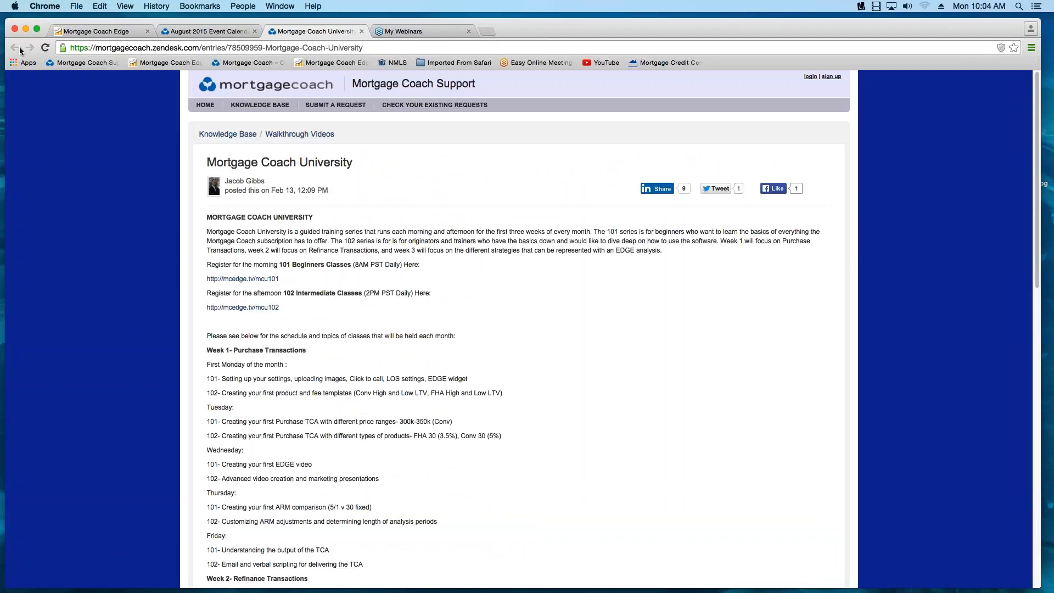
- Return to the August 2015 Event Calendar and look back over it up to the Tuesday sales and coaching calls
left_click(243, 31)
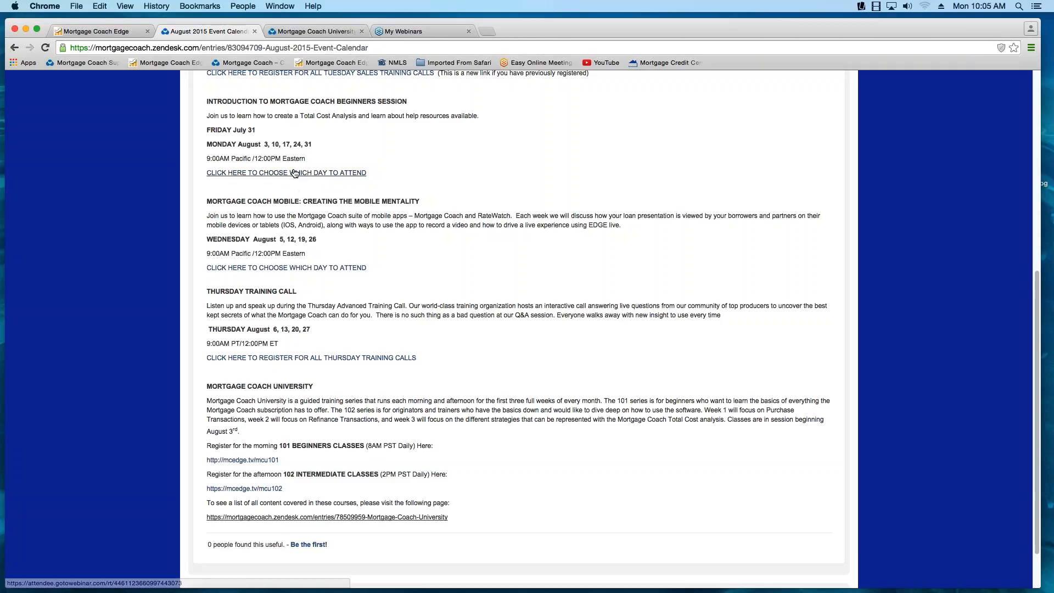
scroll(363, 240, "up", 5)
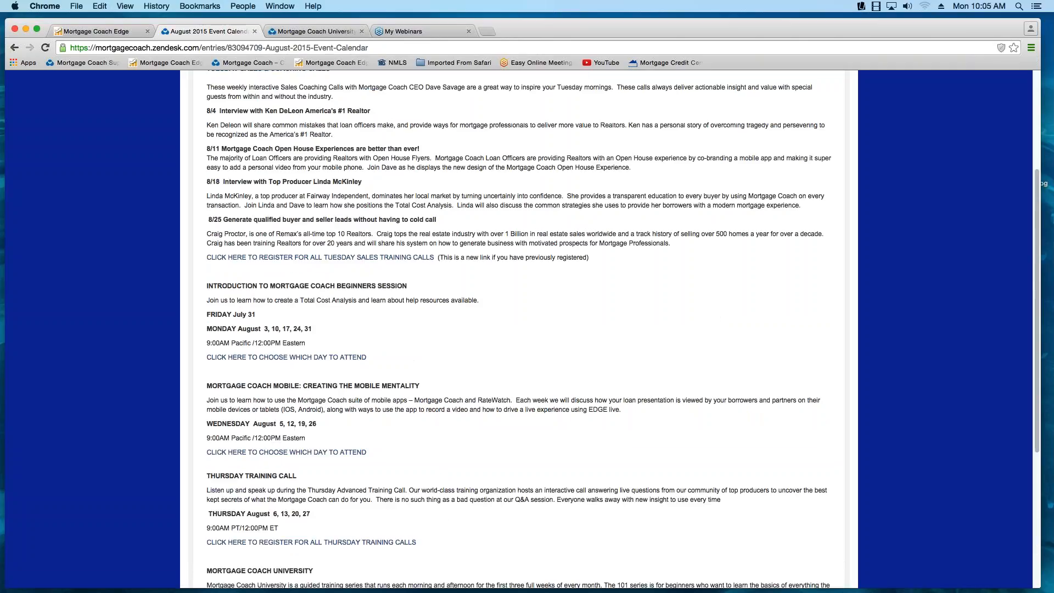
scroll(103, 269, "up", 4)
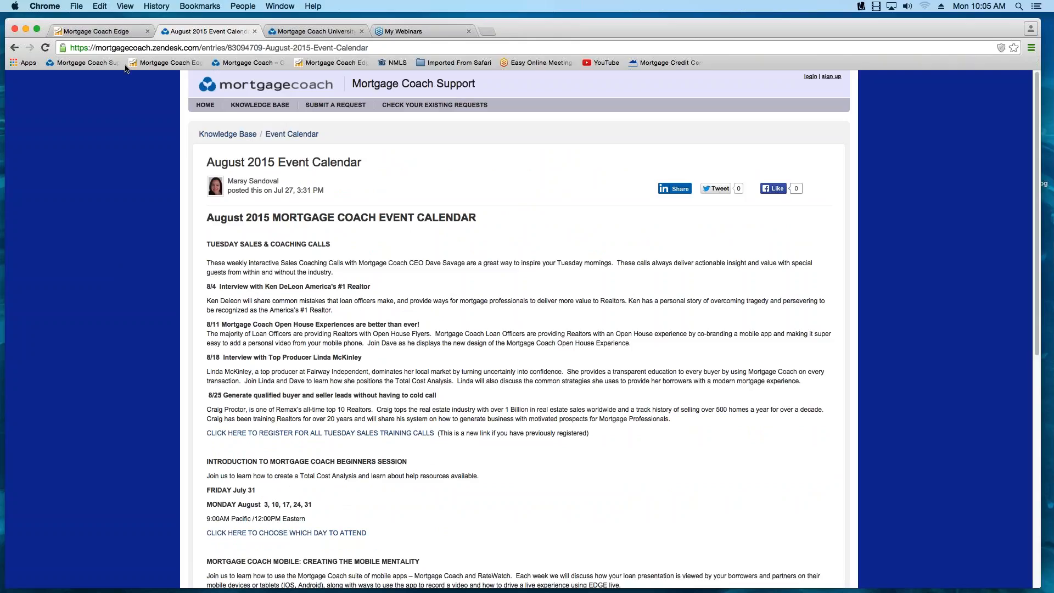
- Return to Mortgage Coach Edge, open the most recently updated client, and bring up the Total Cost Analysis presentation setup
left_click(124, 34)
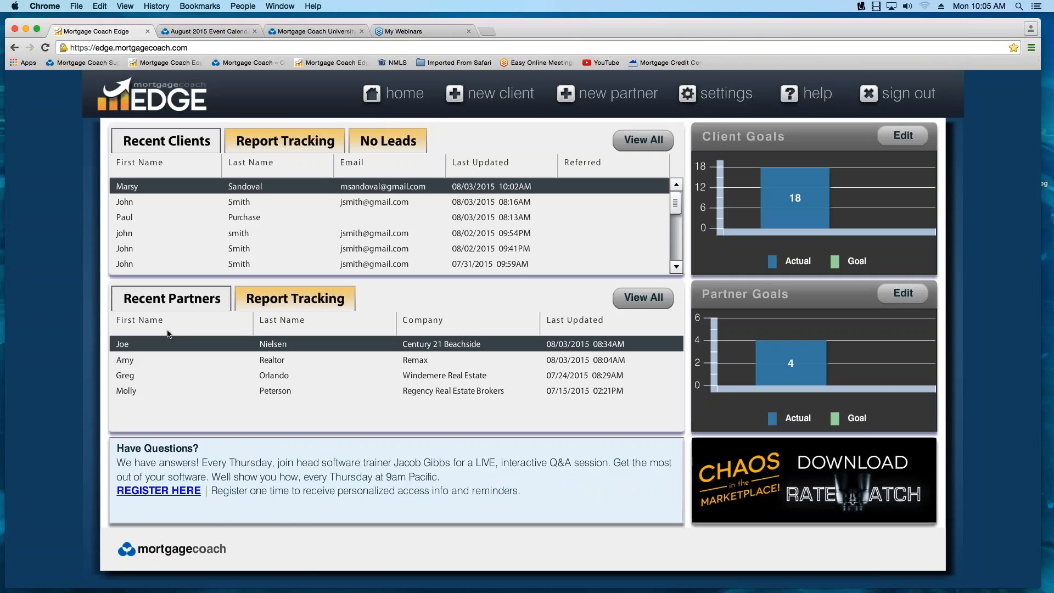
left_click(208, 190)
mouse_move(895, 539)
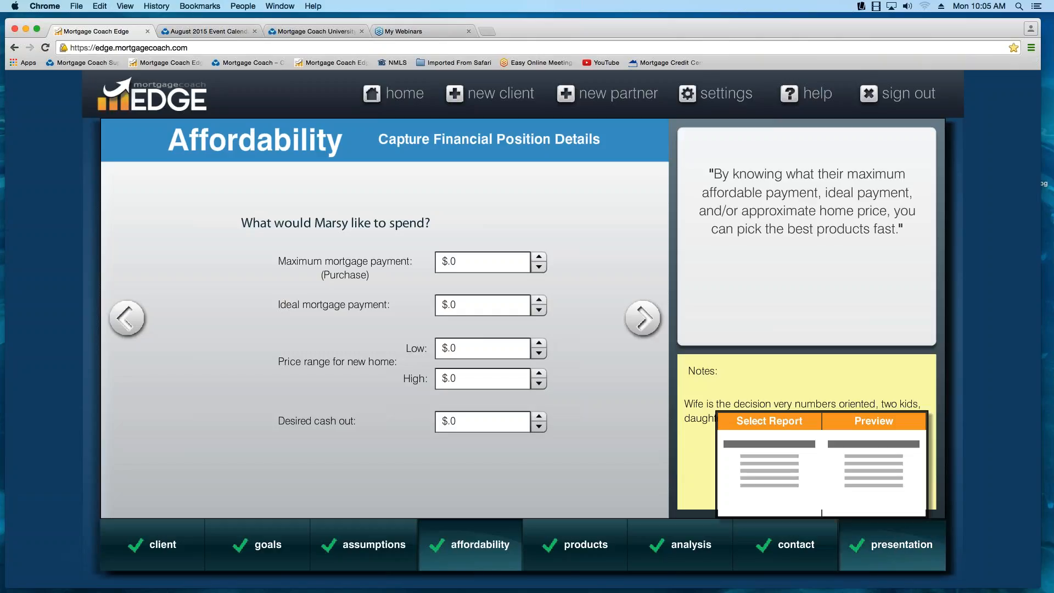
left_click(885, 473)
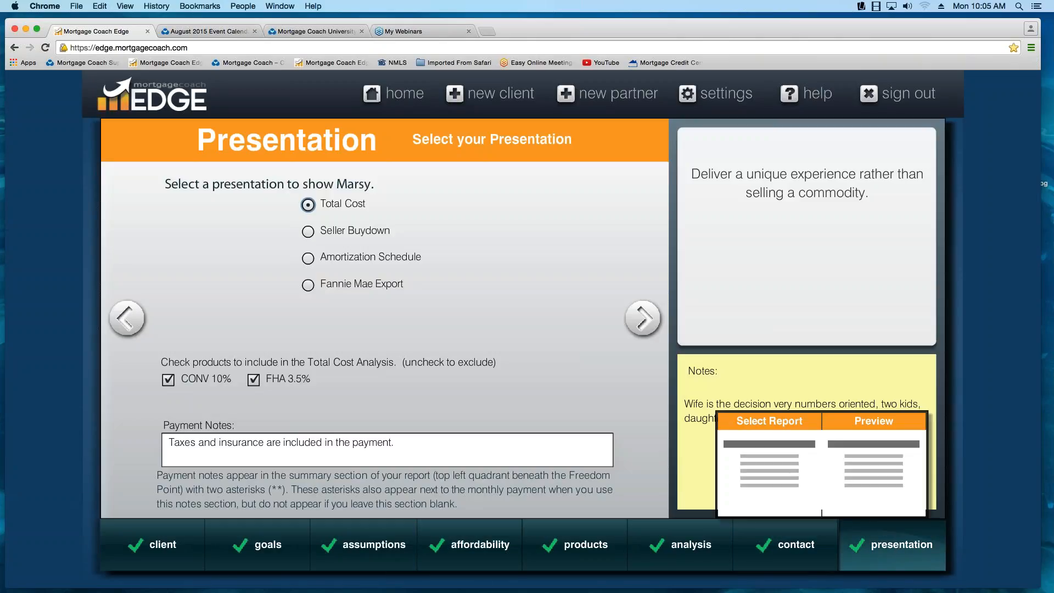
left_click(865, 482)
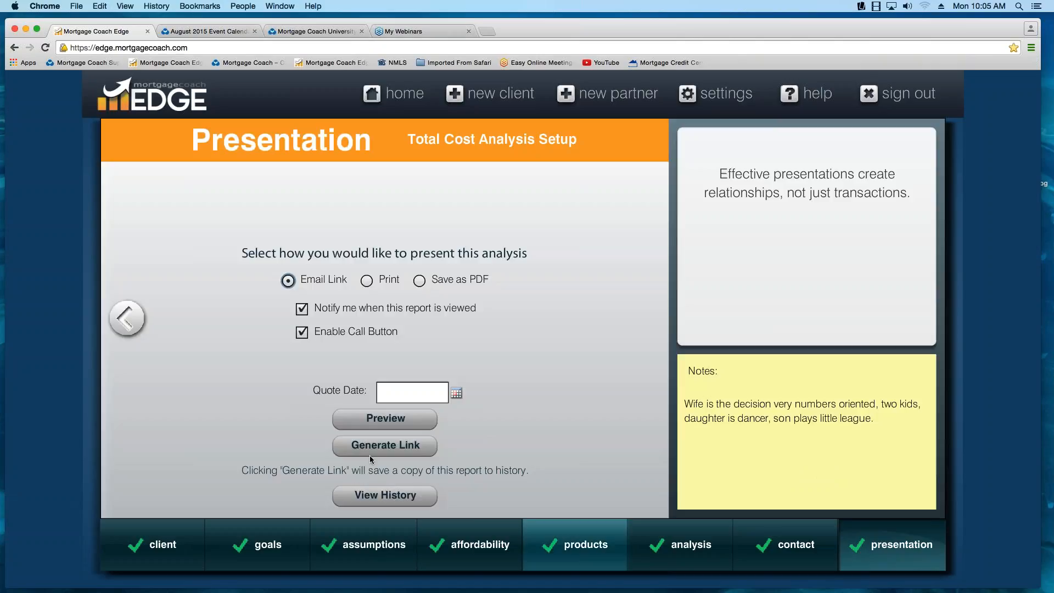
- Generate the email link for the client's Total Cost Analysis and copy the report link
left_click(411, 446)
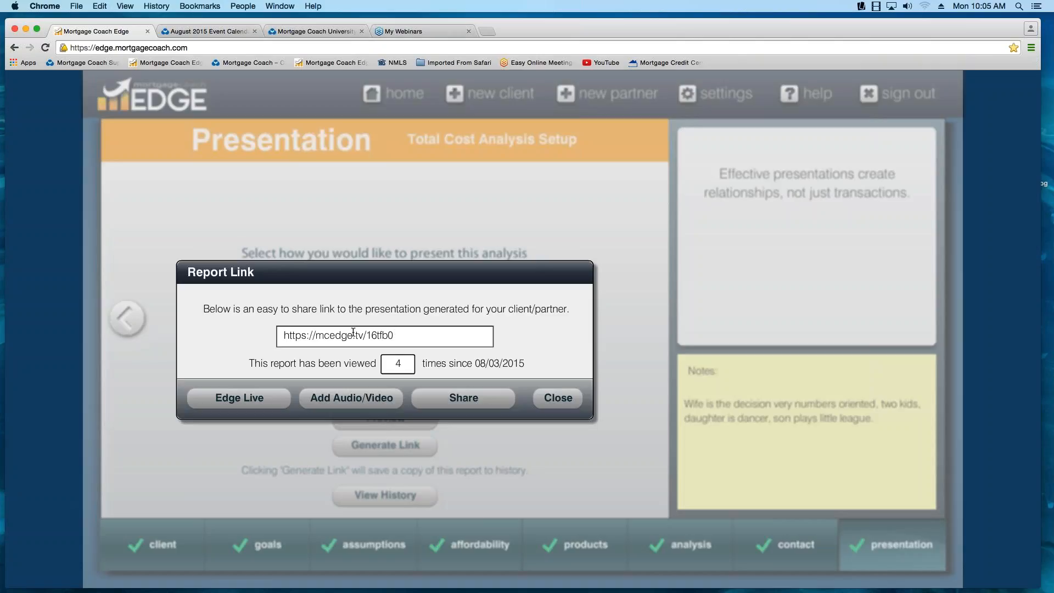
left_click(353, 335)
right_click(313, 330)
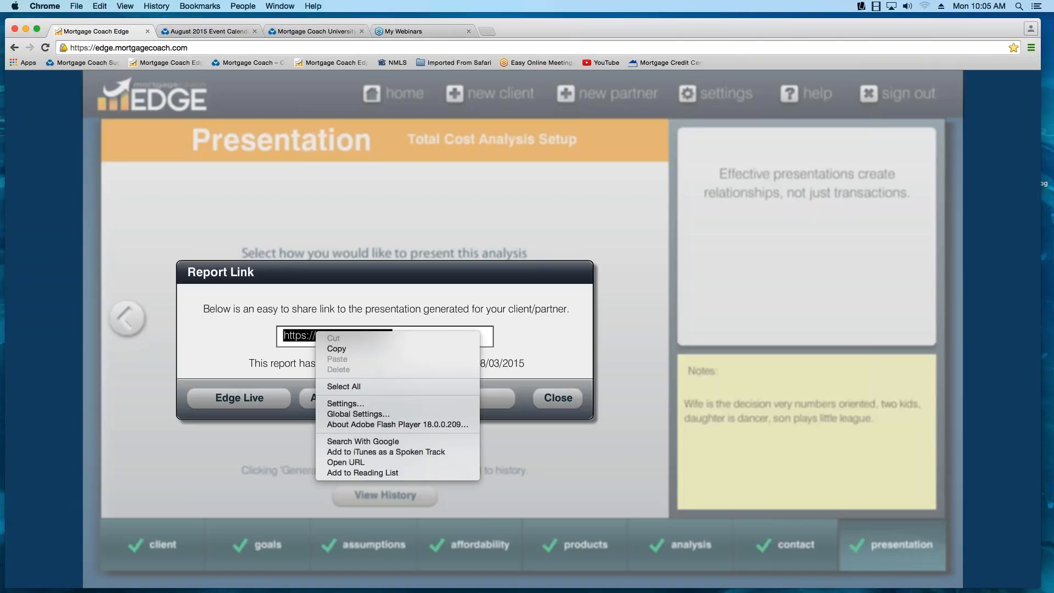
left_click(331, 349)
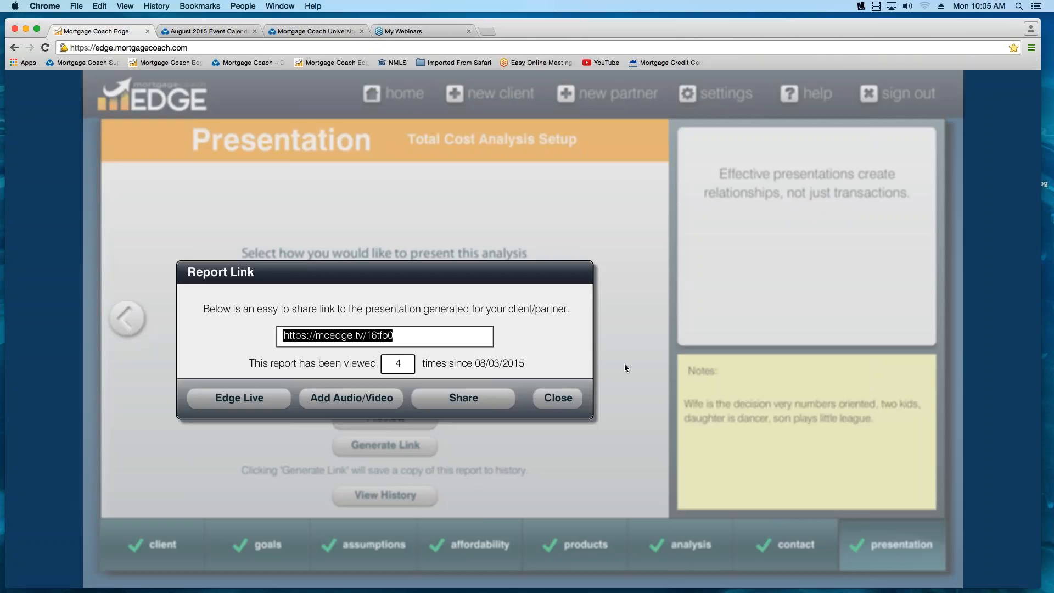